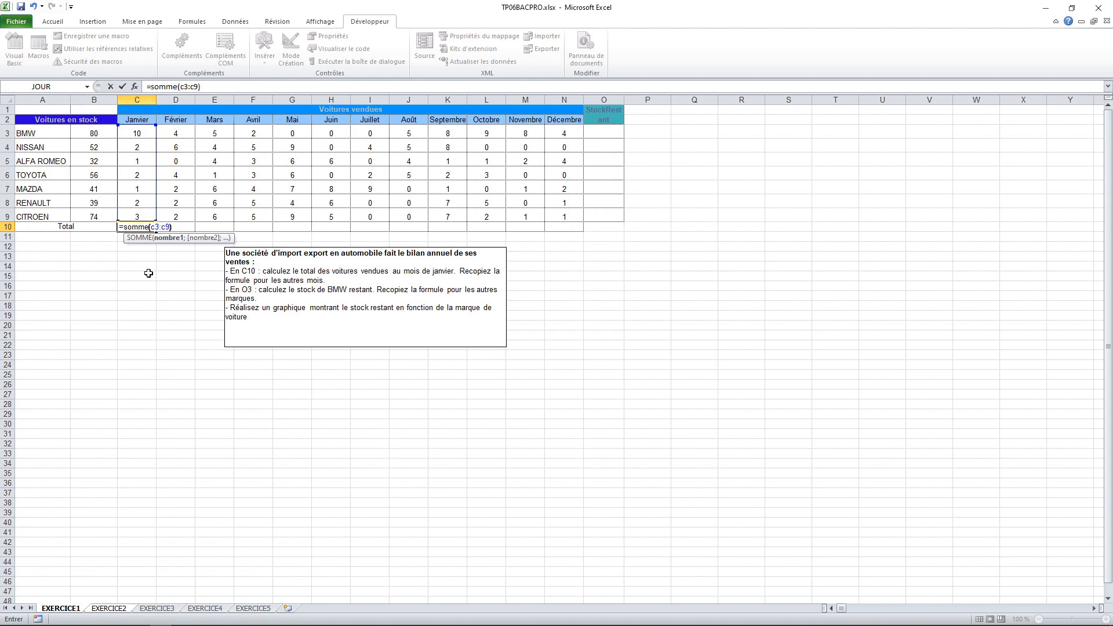
Confirm the January total =SOMME(C3:C9) in C10 and copy the formula across the other months through N10
key(Return)
click(140, 219)
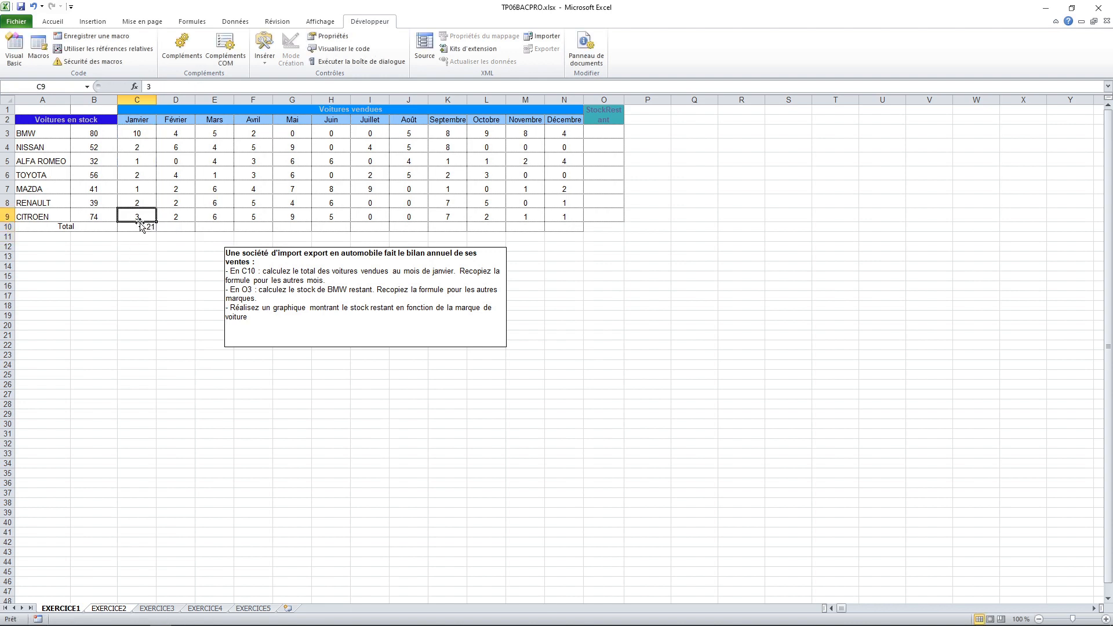
click(141, 226)
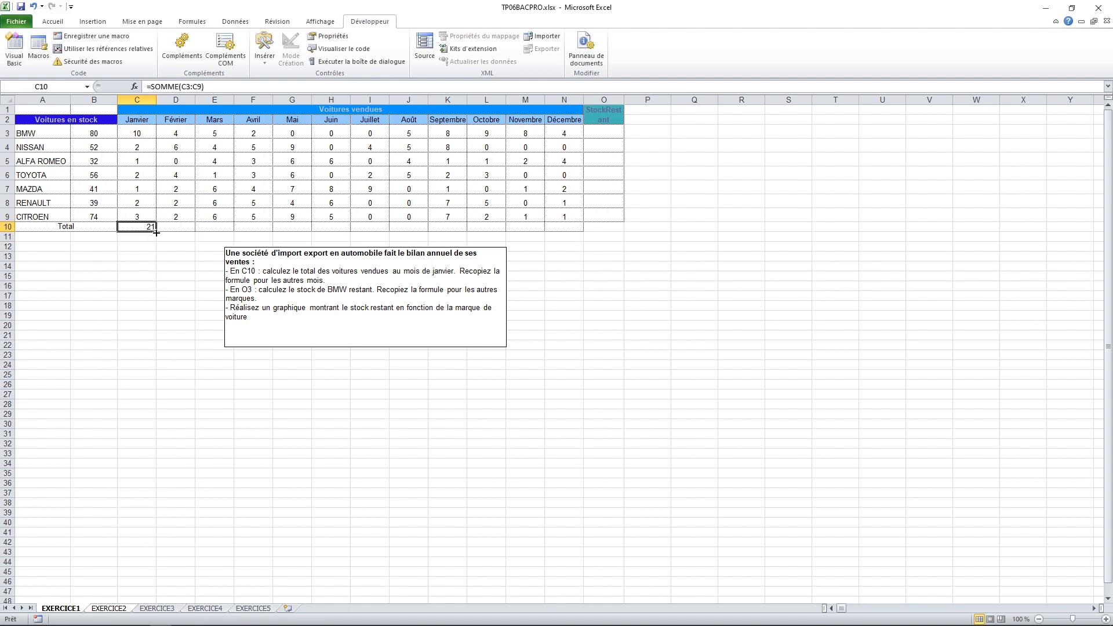
drag(156, 233, 570, 257)
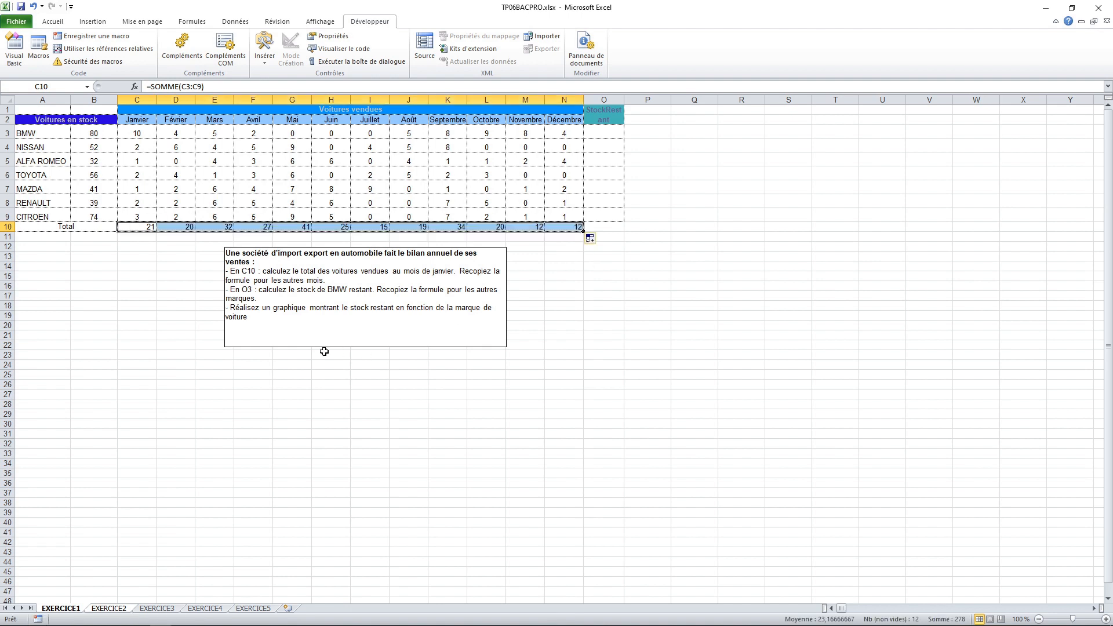
click(152, 230)
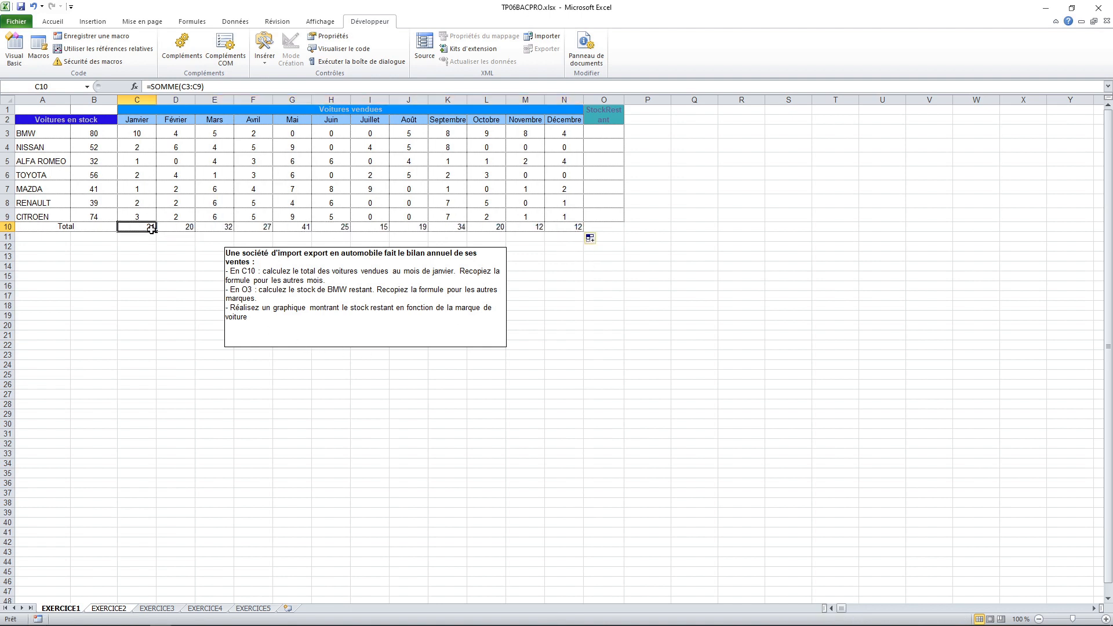
Calculate the remaining BMW stock in O3 with the formula =B3-SOMME(C3:N3)
click(605, 134)
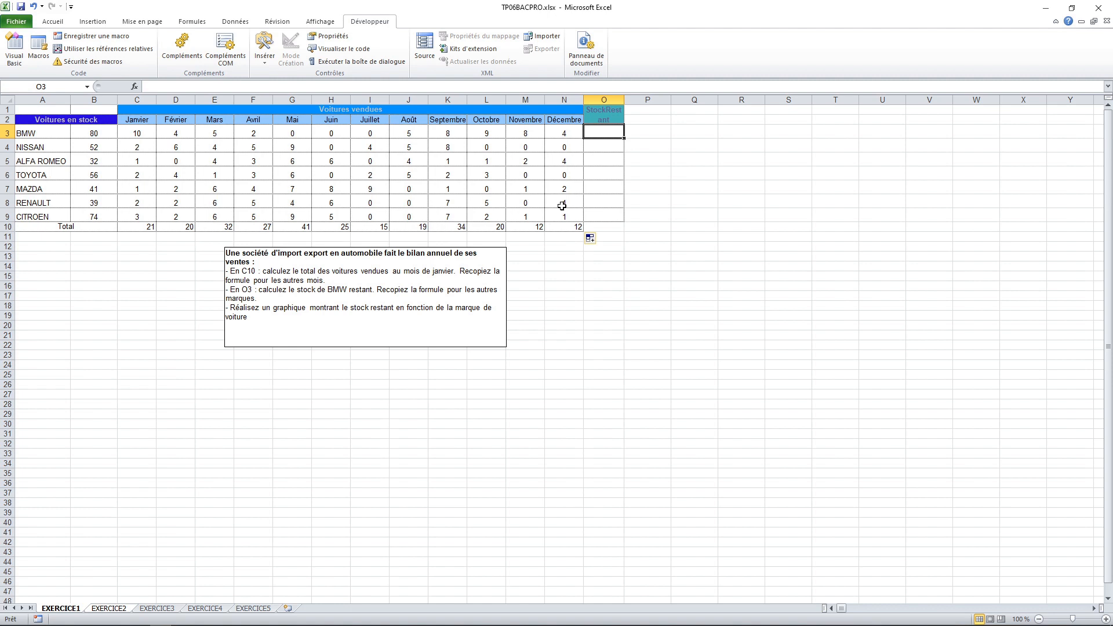
text(=)
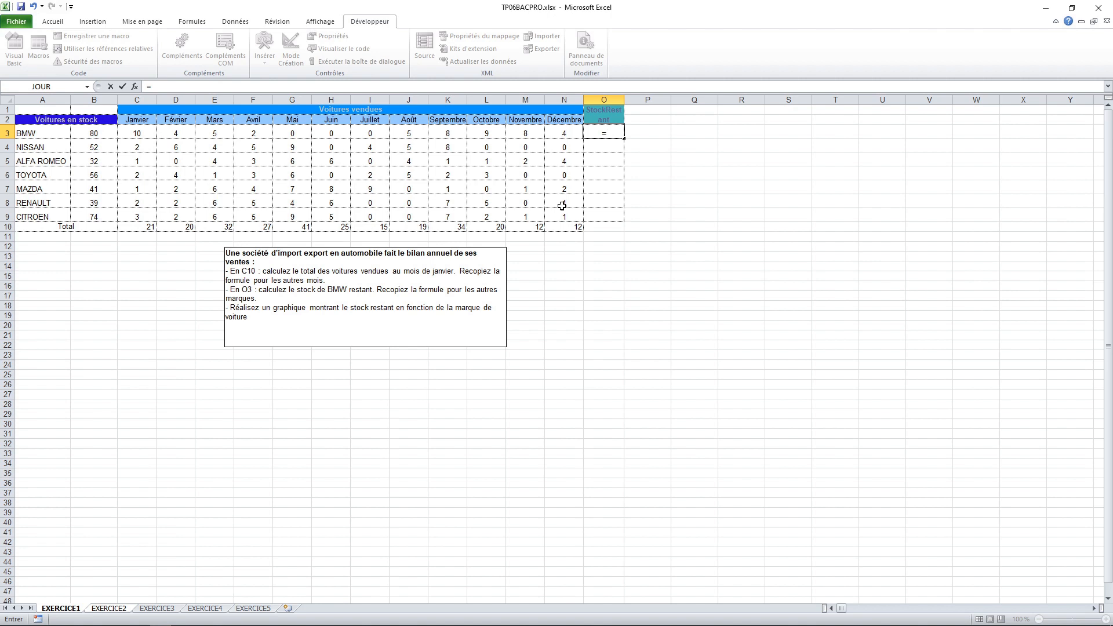
text(b3-somme()
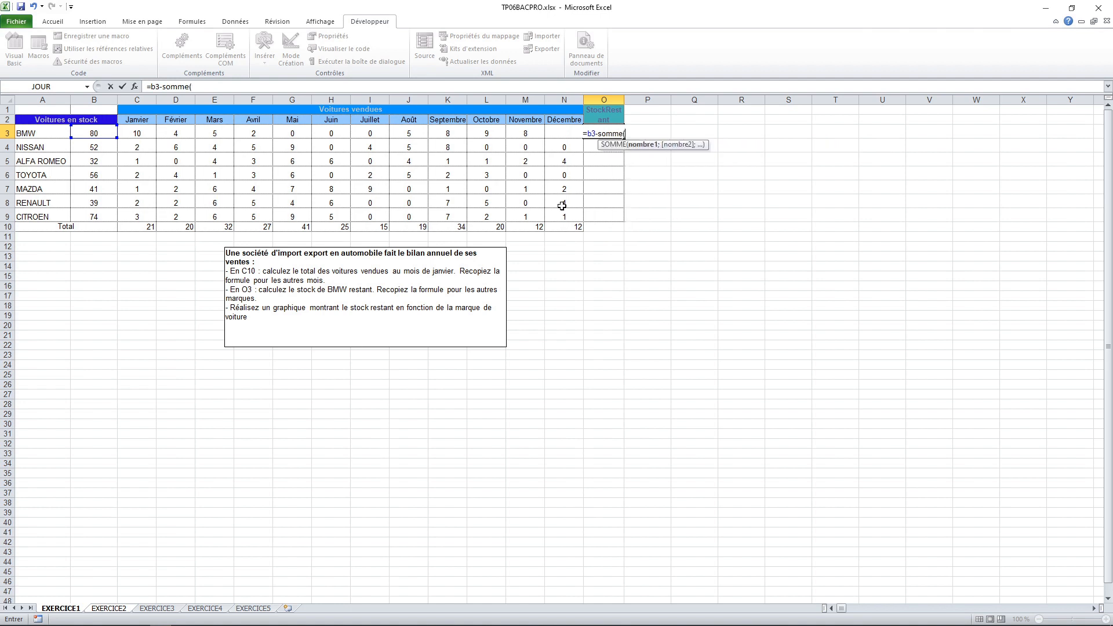
text(c3)
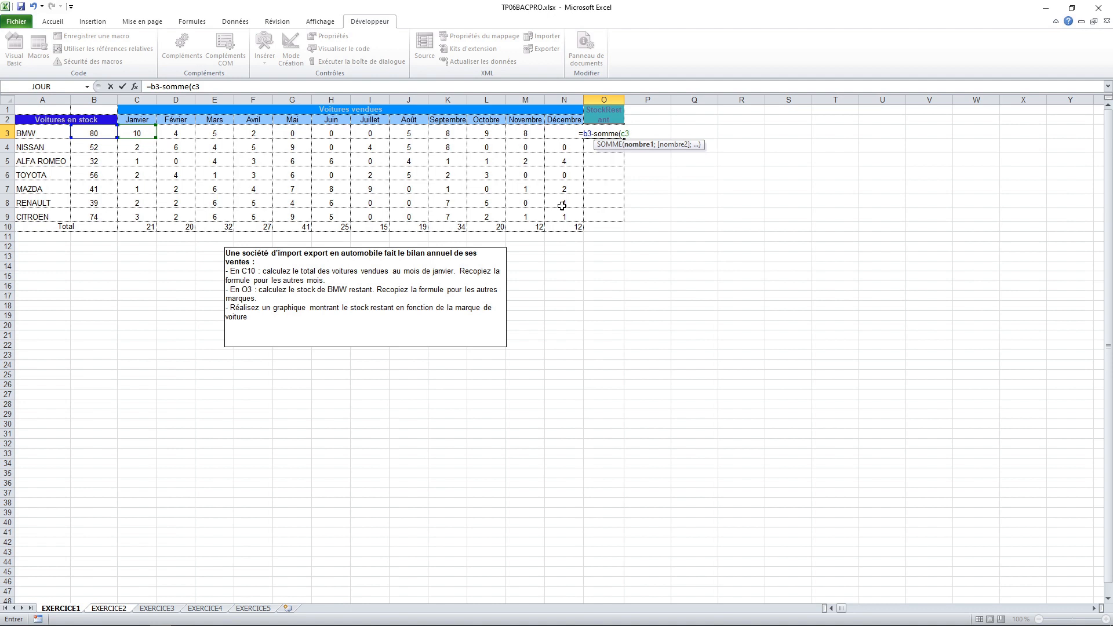
text(:)
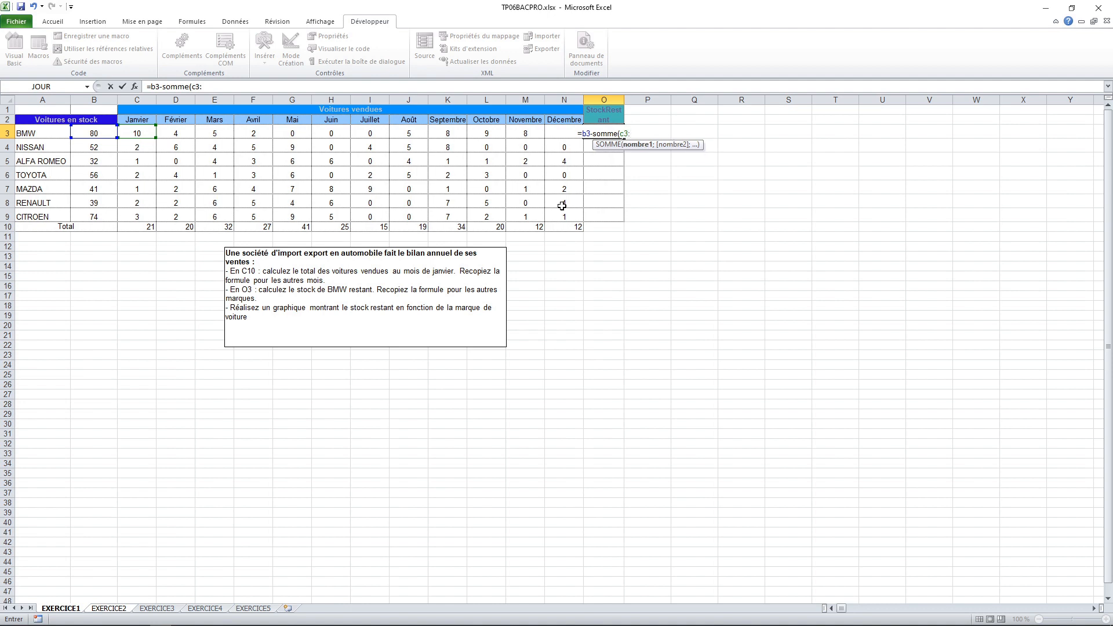
text(n3)
key(Return)
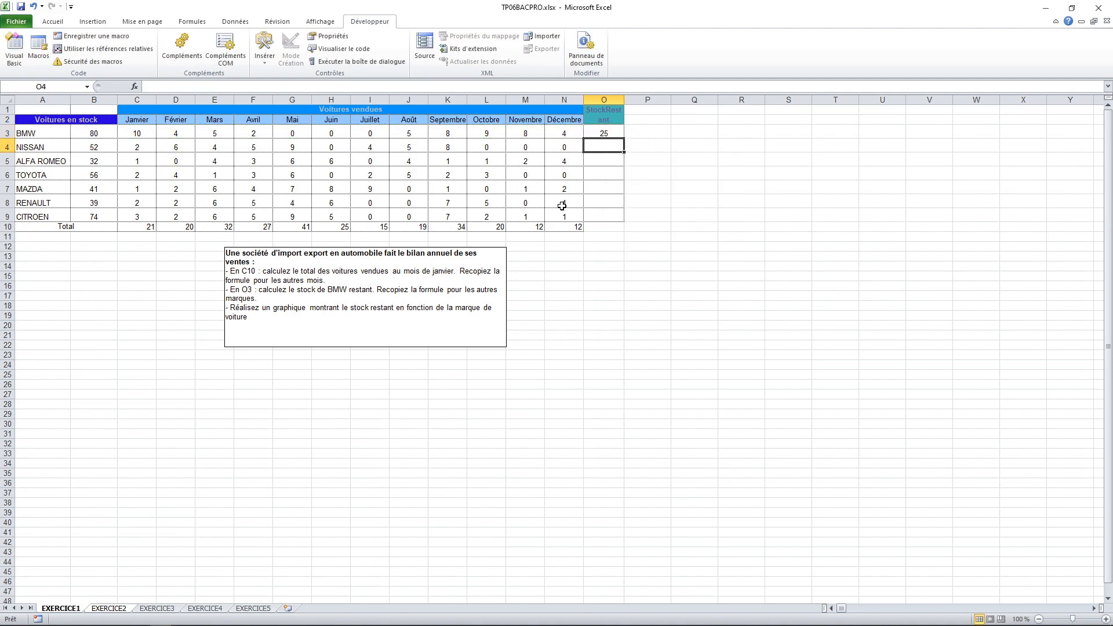
Copy the remaining-stock formula from O3 down to O9 for the other brands
click(606, 134)
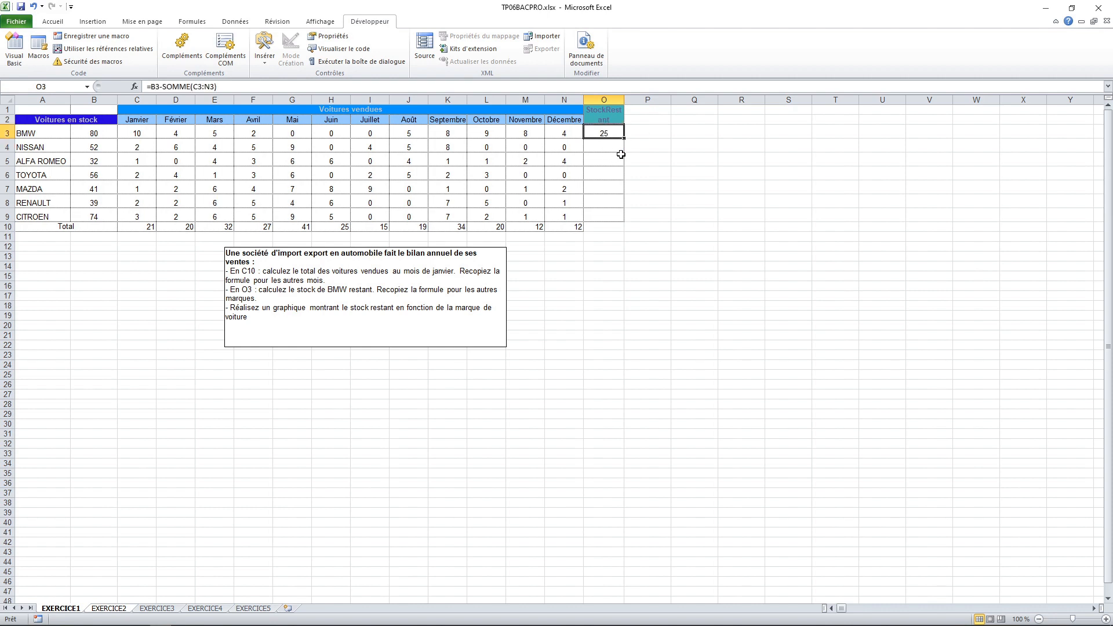
drag(624, 139, 607, 219)
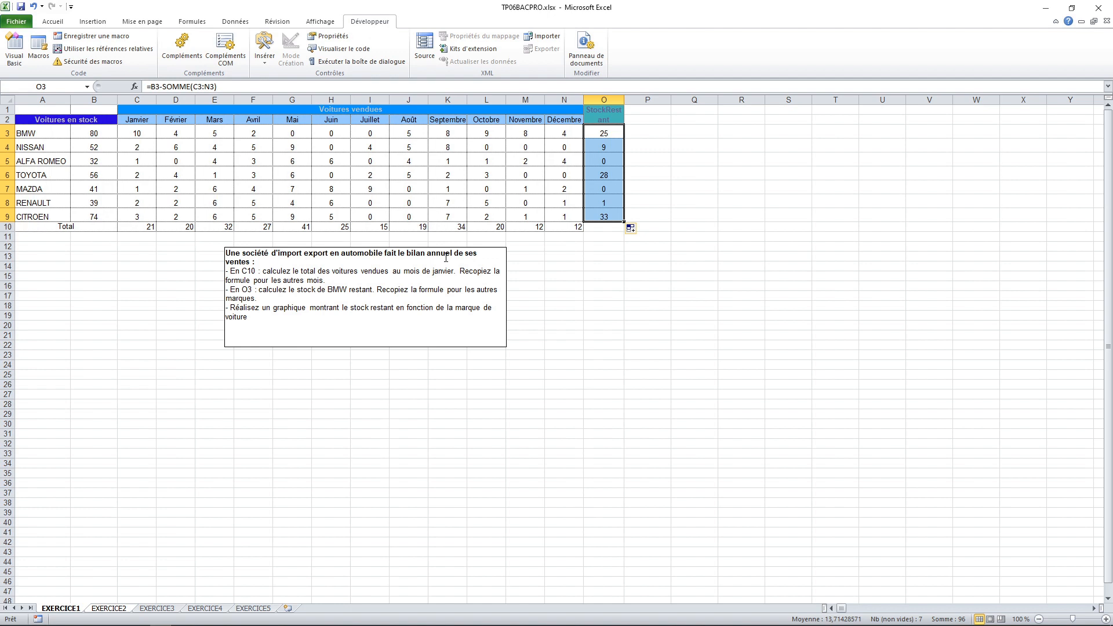
click(396, 385)
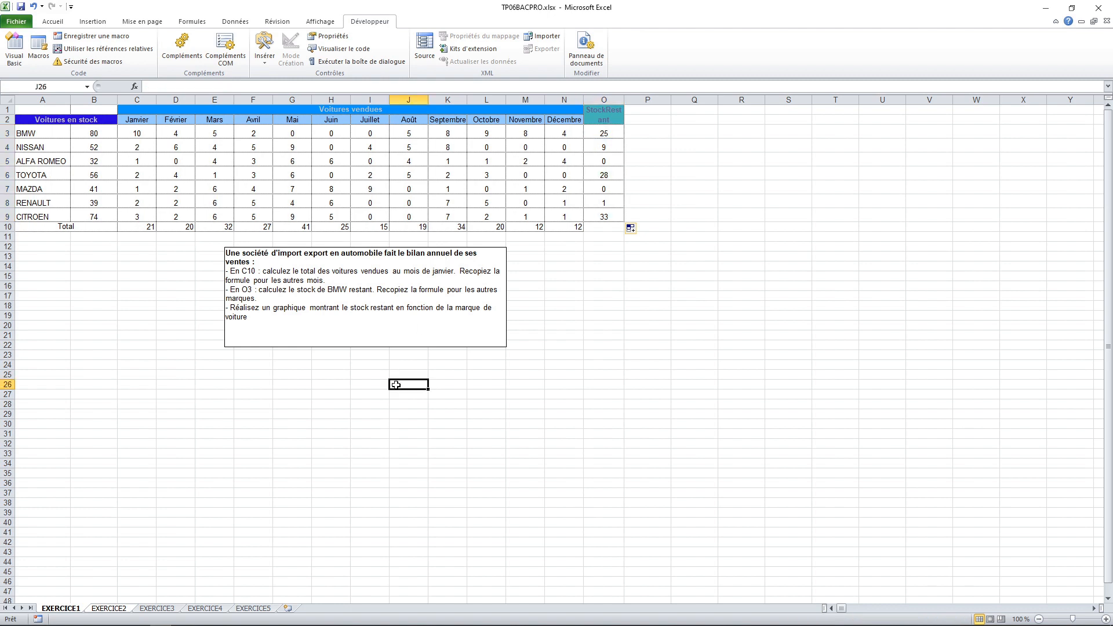
click(326, 308)
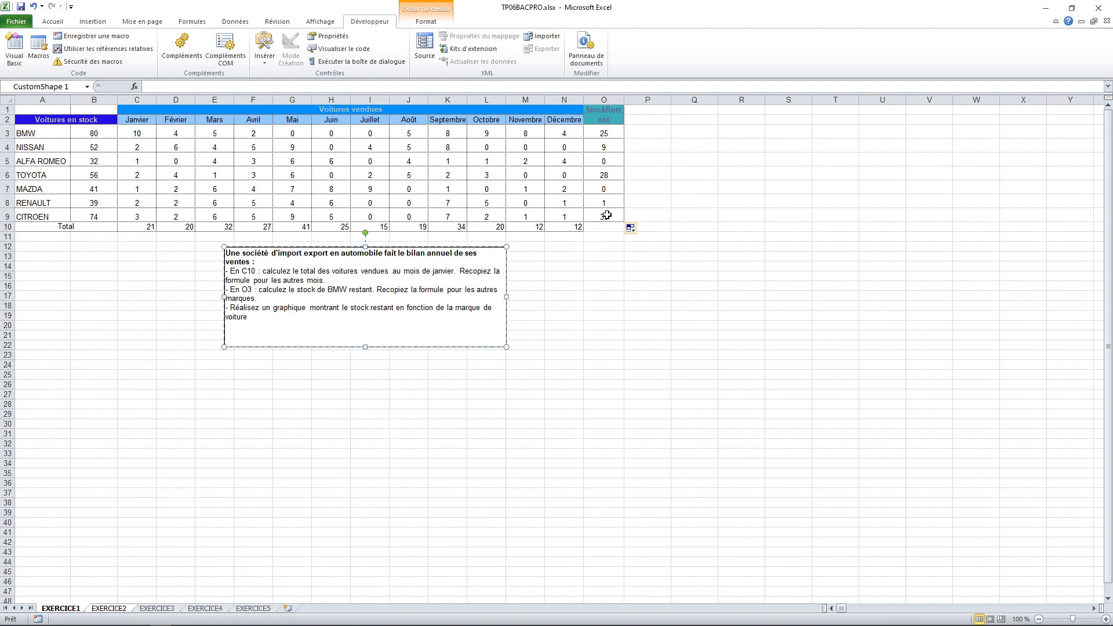
drag(607, 134, 606, 222)
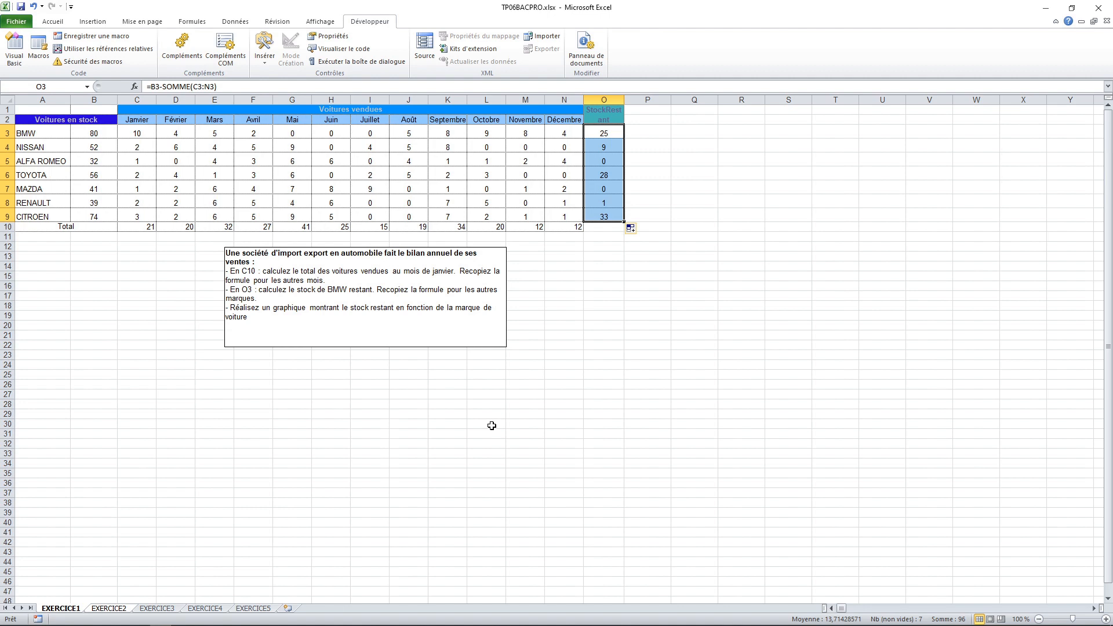
click(398, 331)
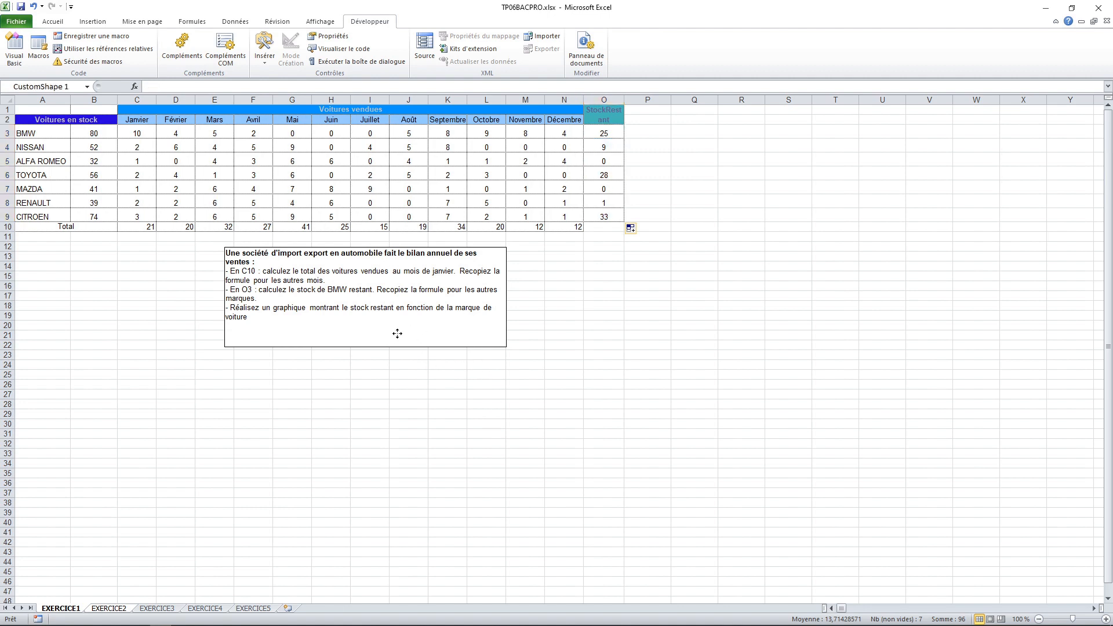
drag(45, 133, 48, 215)
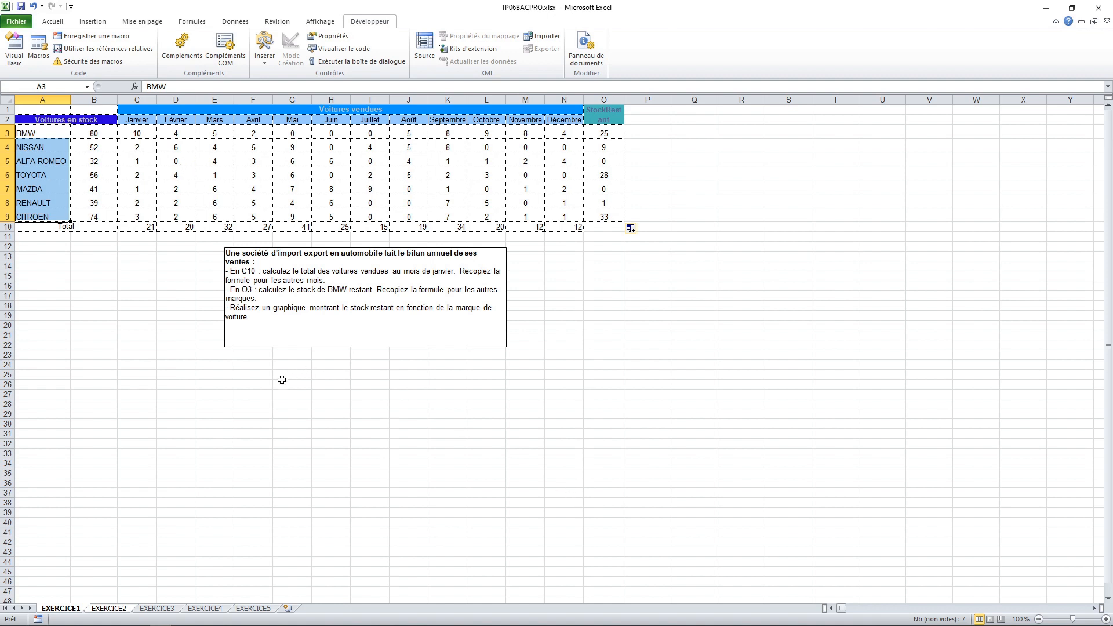
click(90, 277)
Insert a 2D clustered column chart from the brand names in A3:A9 and the remaining stock in O3:O9
drag(44, 132, 35, 215)
click(609, 133)
drag(608, 133, 605, 215)
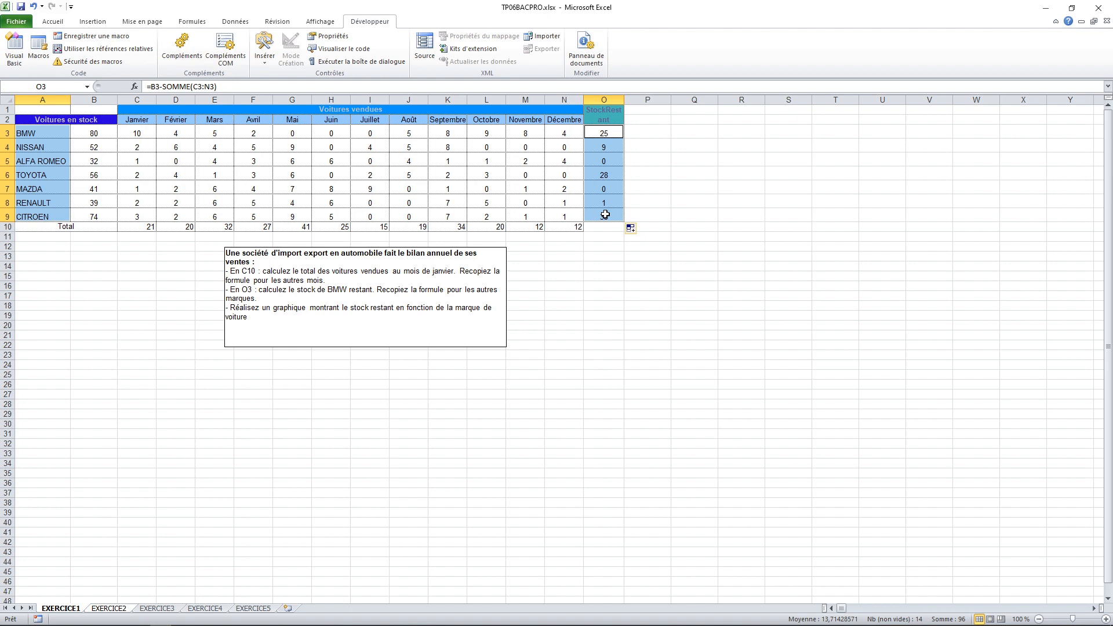
click(54, 23)
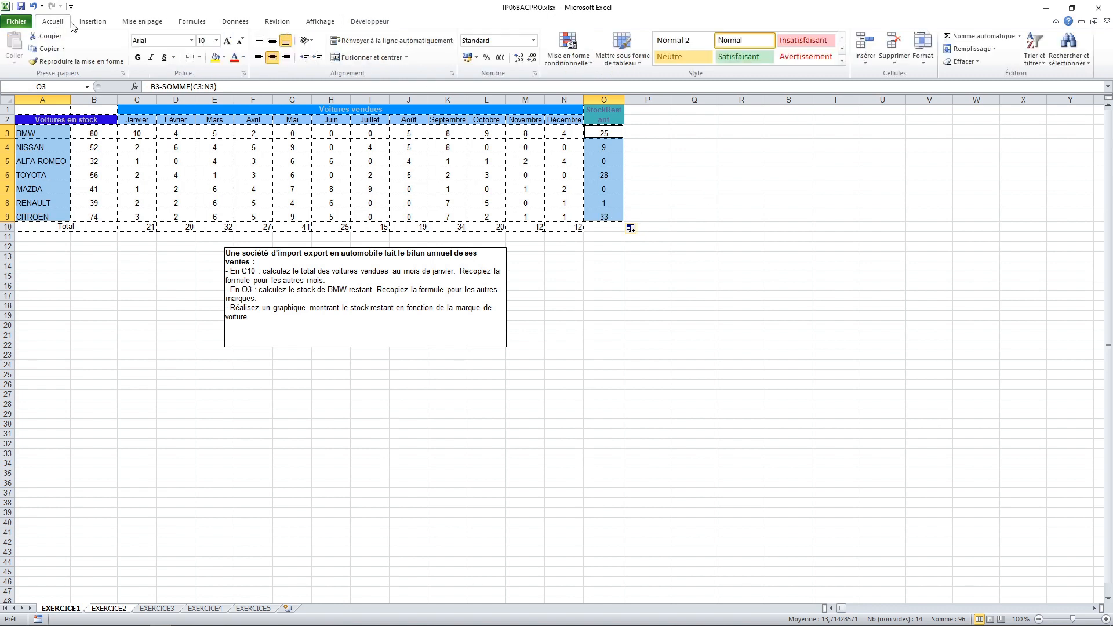
click(92, 21)
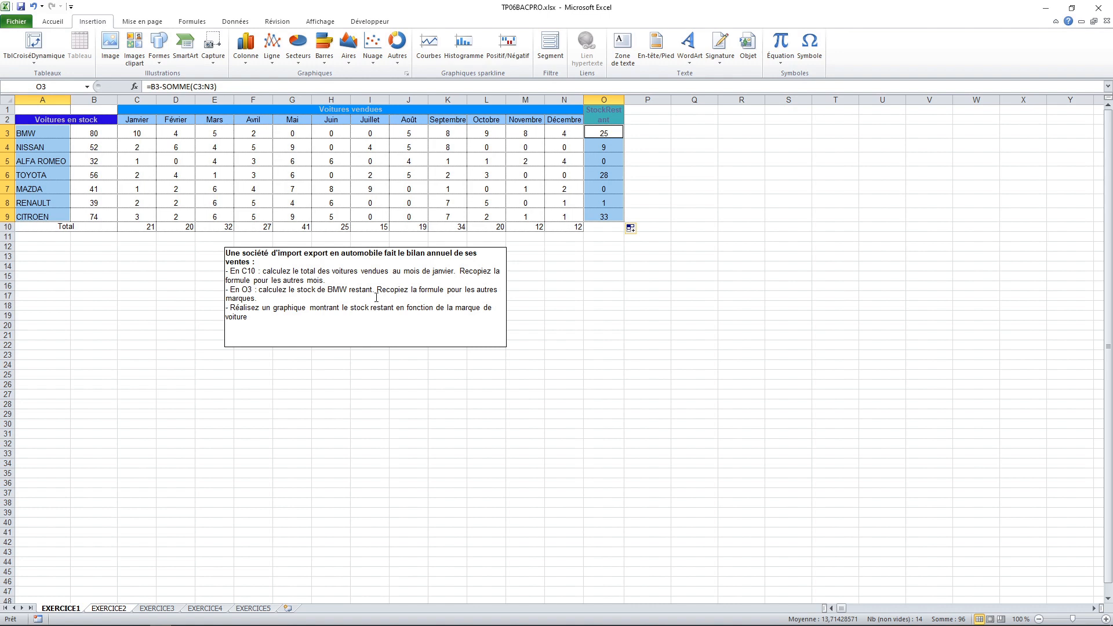
click(246, 57)
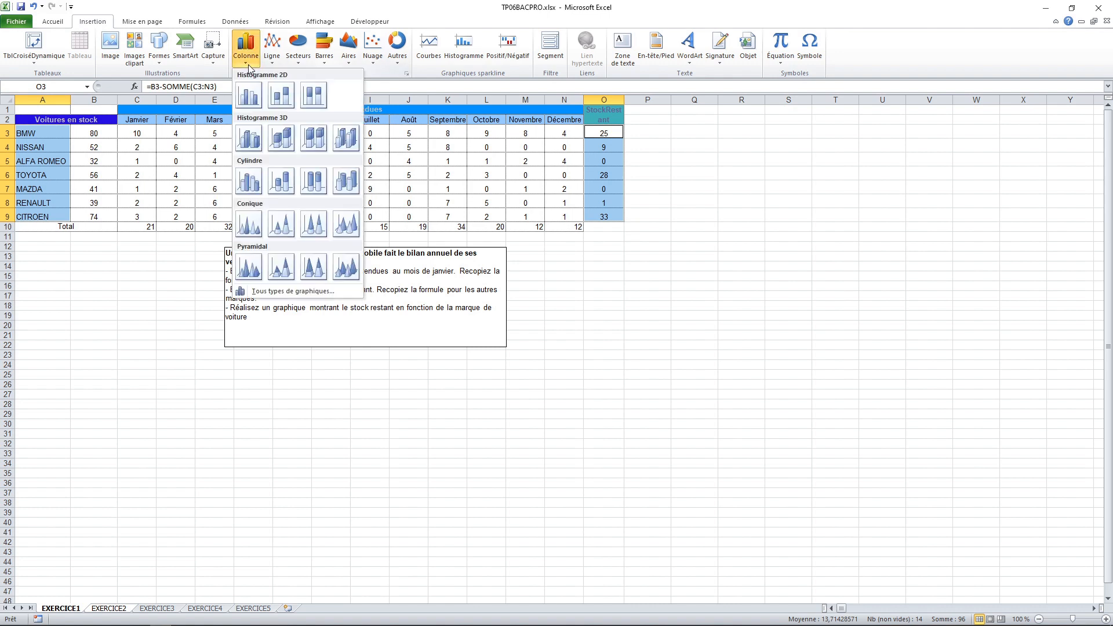
click(249, 96)
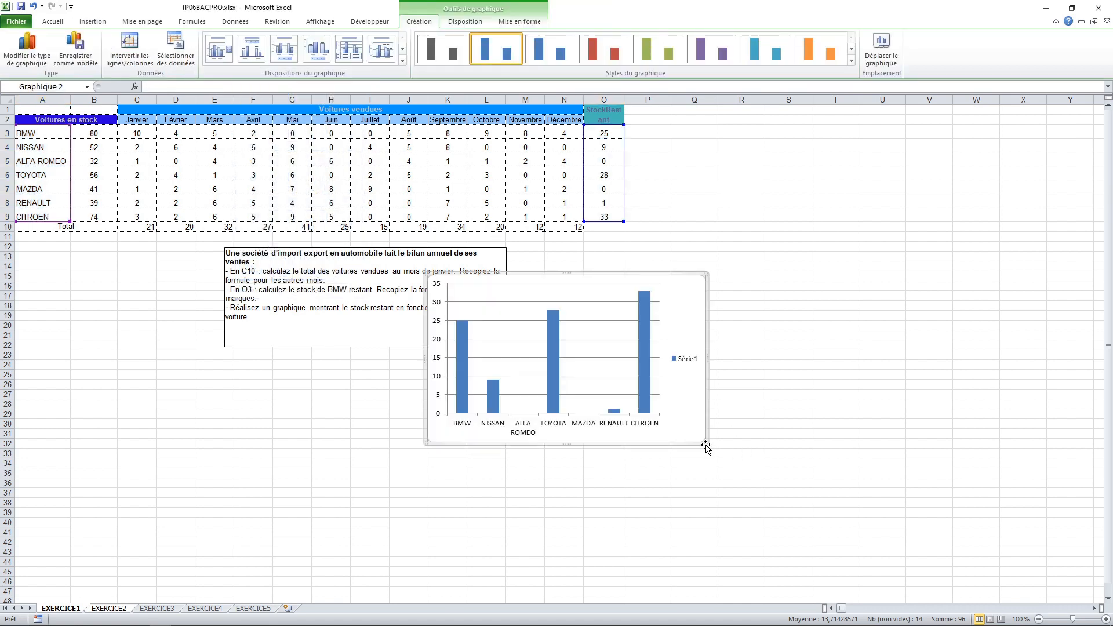
Enlarge the chart from its lower-right corner and delete its legend
drag(706, 444, 833, 500)
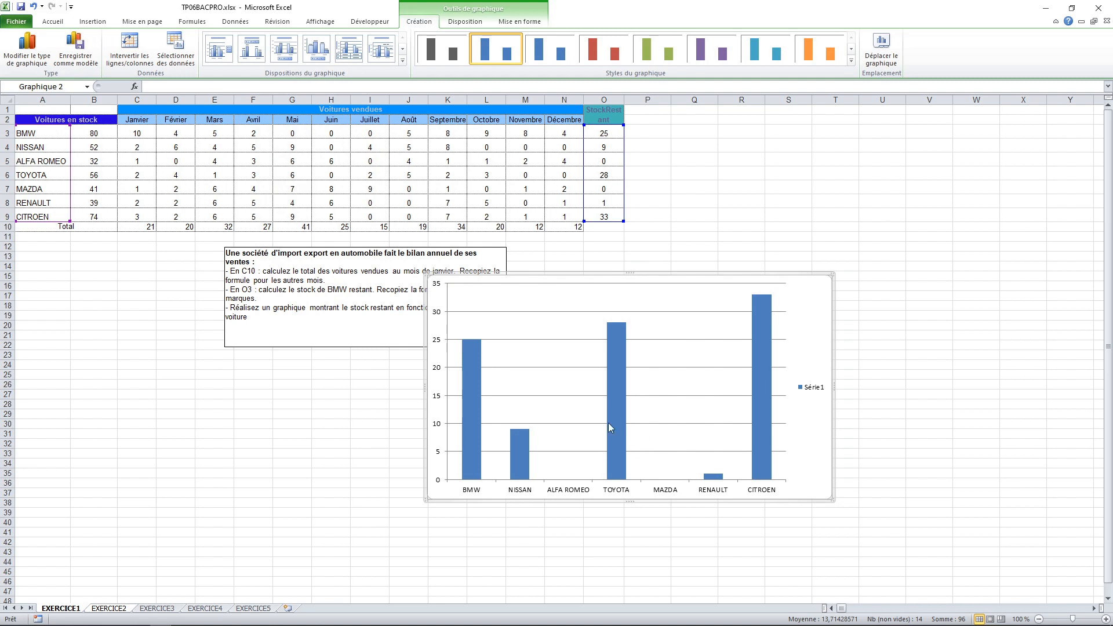
click(811, 390)
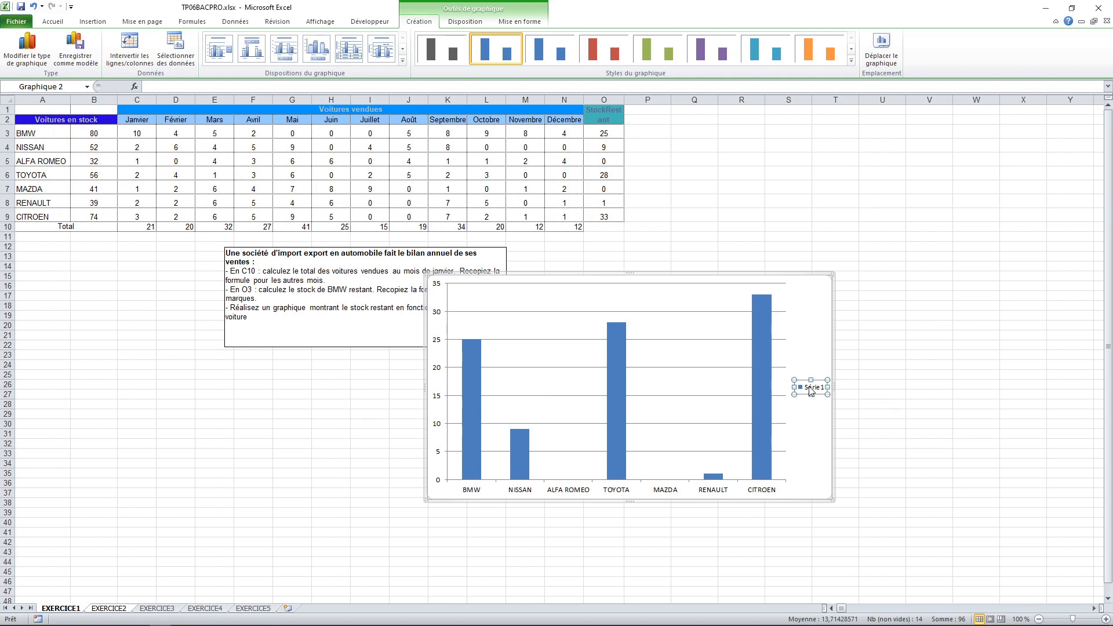
key(Delete)
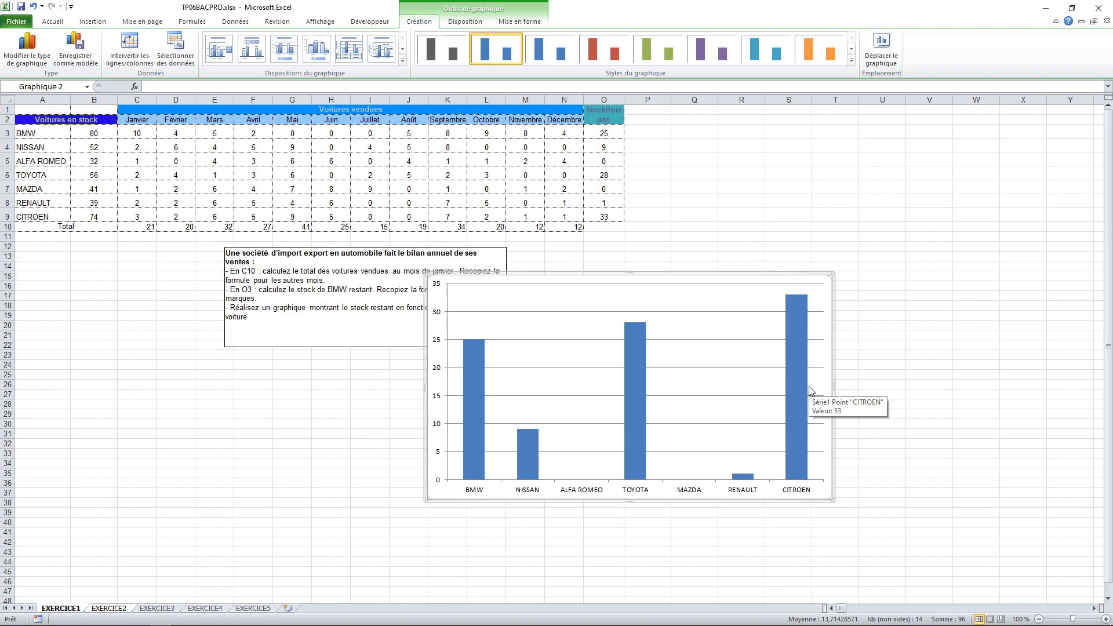
Add a title above the chart reading "Stock de véhicules restant par marque"
click(463, 22)
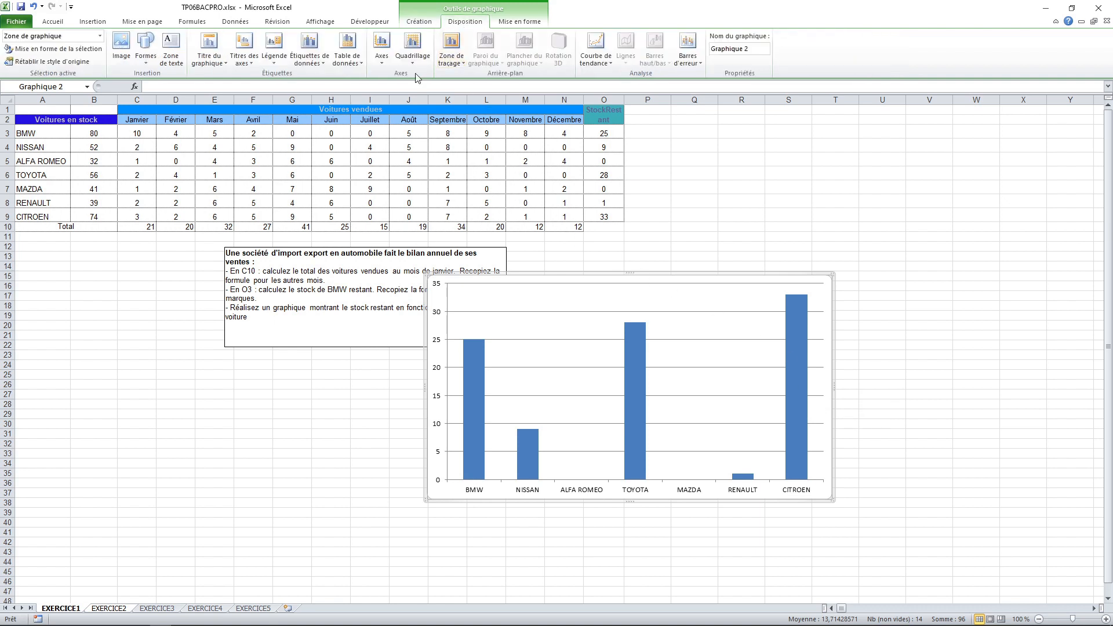
click(207, 61)
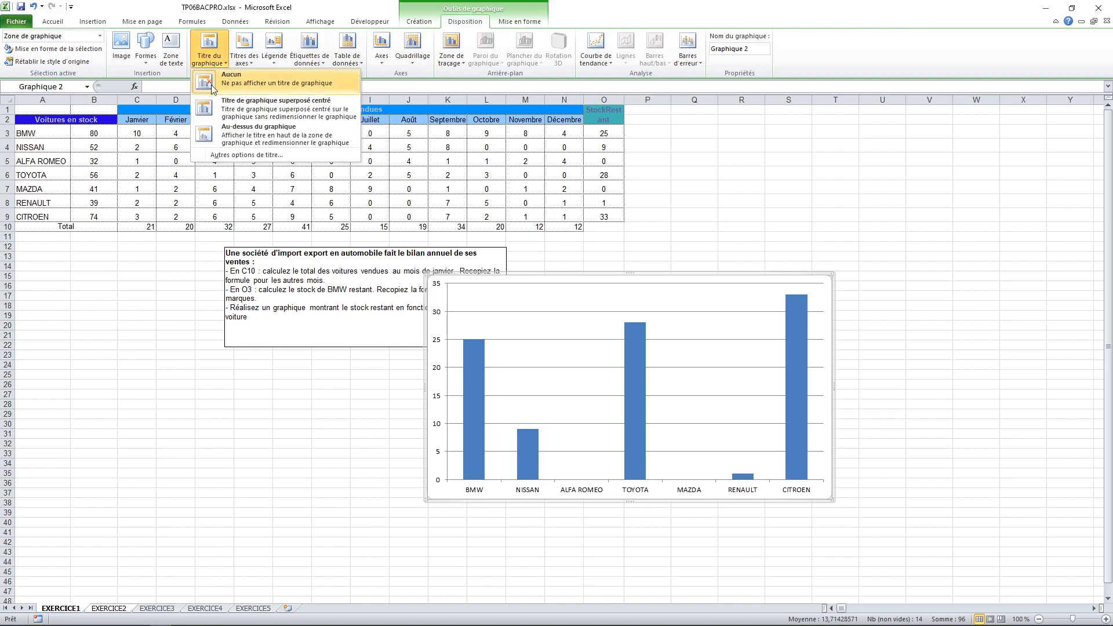
click(238, 130)
click(606, 295)
triple_click(606, 295)
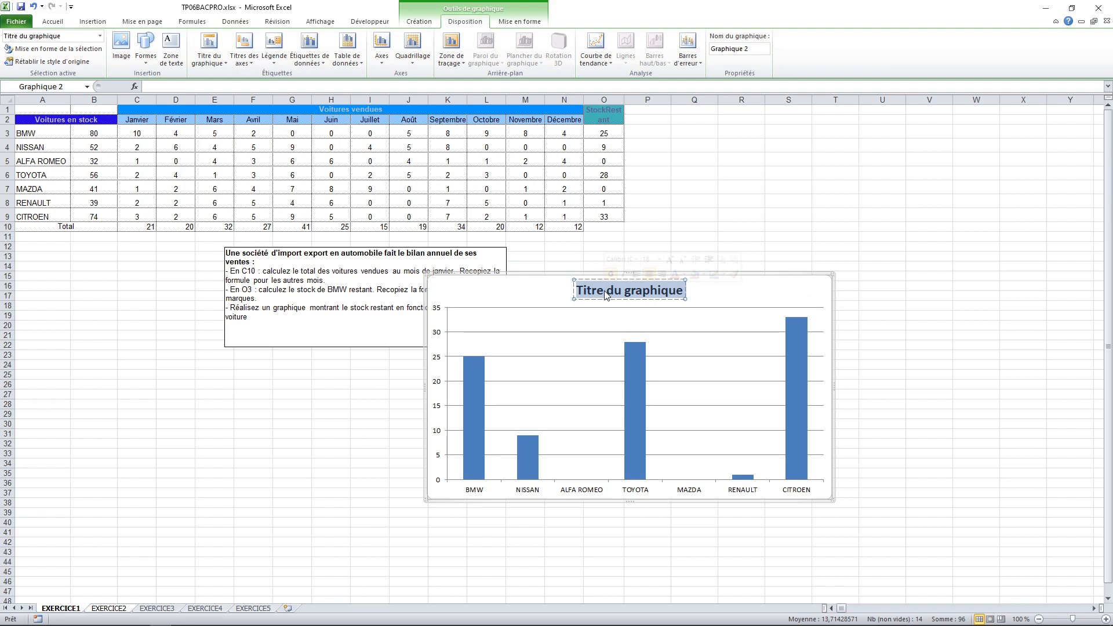
text(Sot)
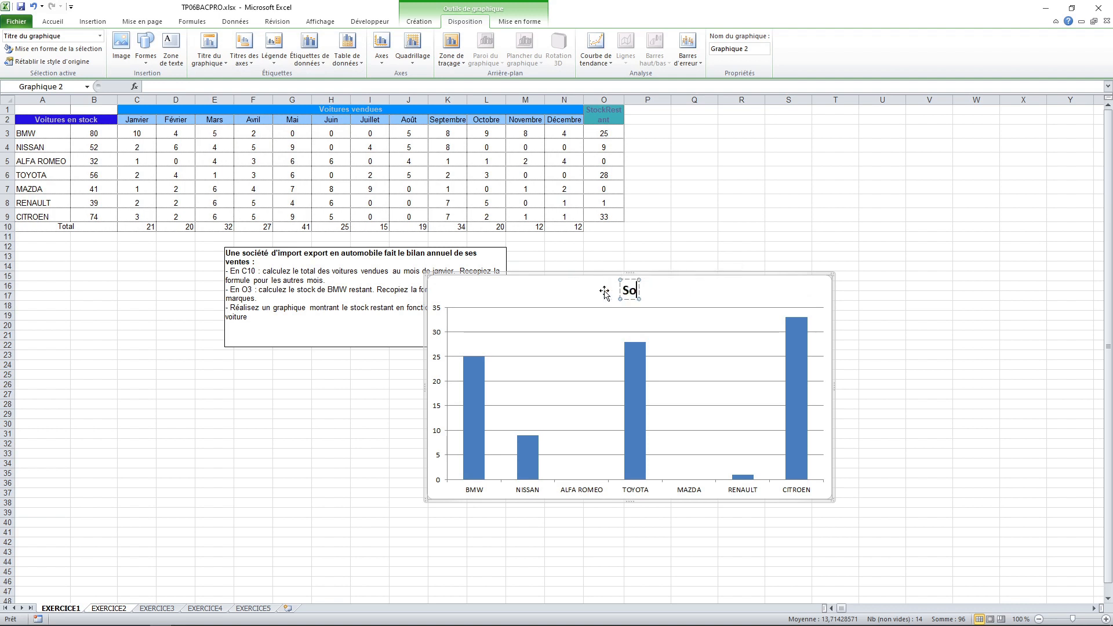
key(BackSpace)
key(BackSpace)
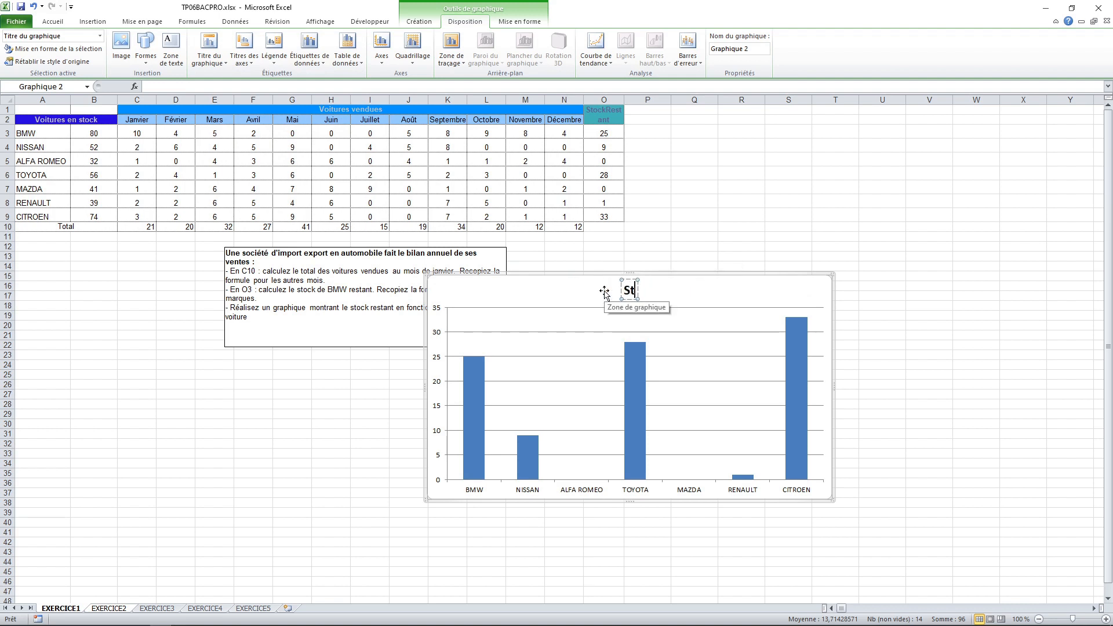
text(tock de véhicules rs)
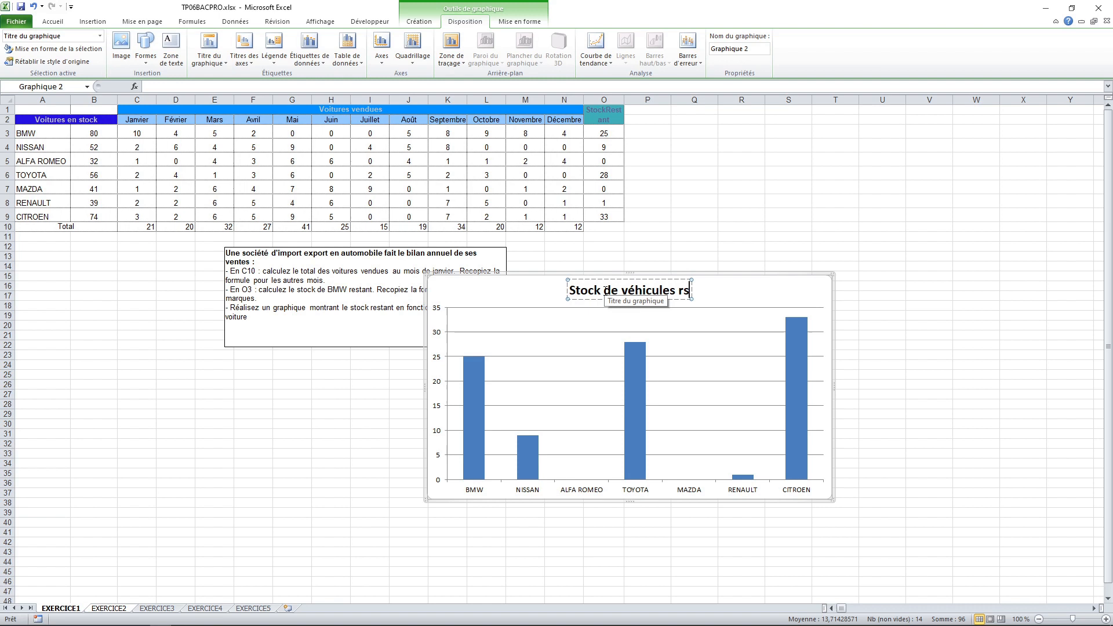
key(BackSpace)
text(est)
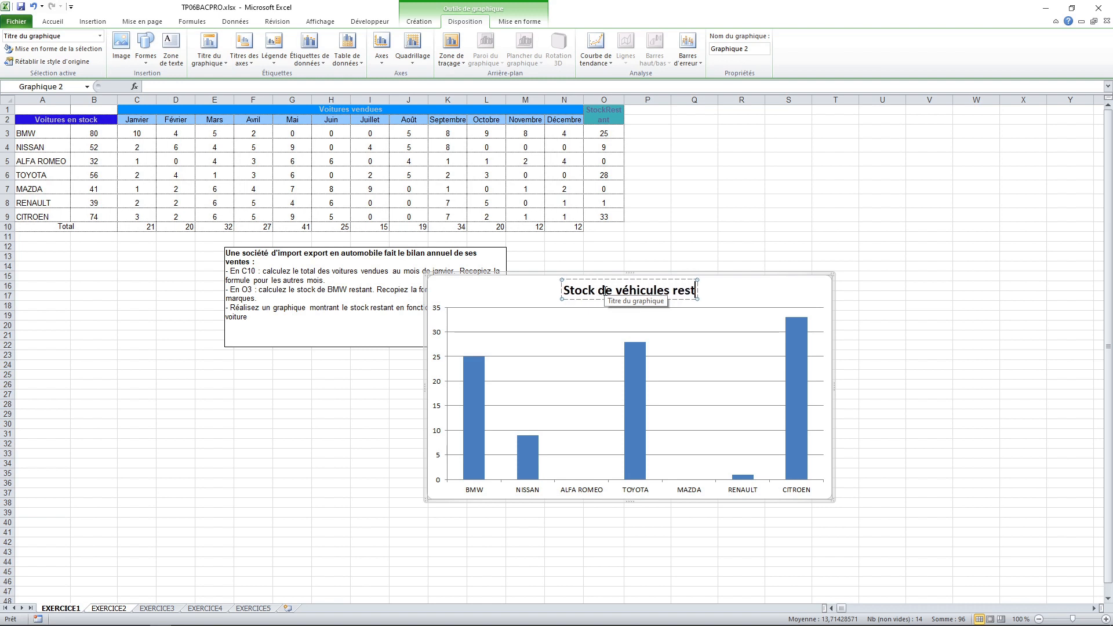
text(ant par marque)
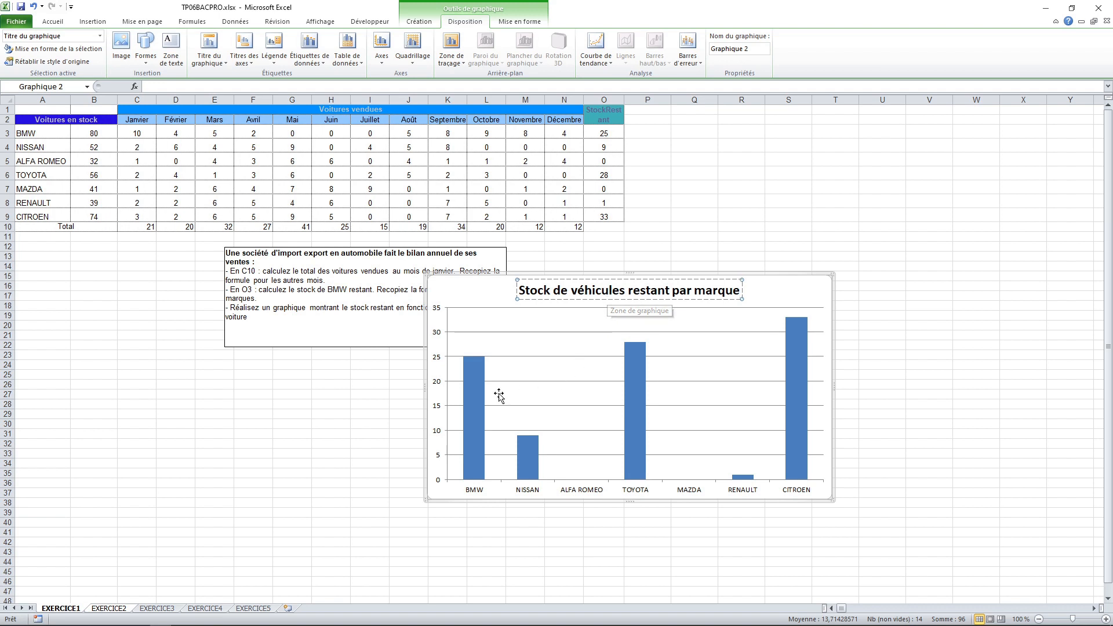
Add data labels to the columns of the remaining-stock chart
click(476, 401)
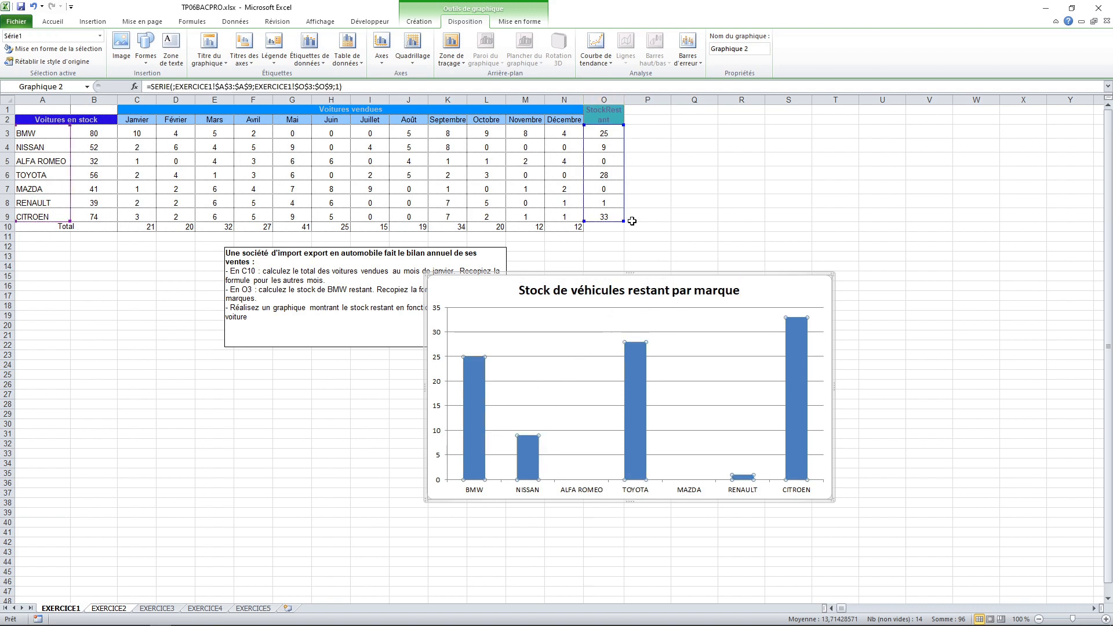
right_click(472, 399)
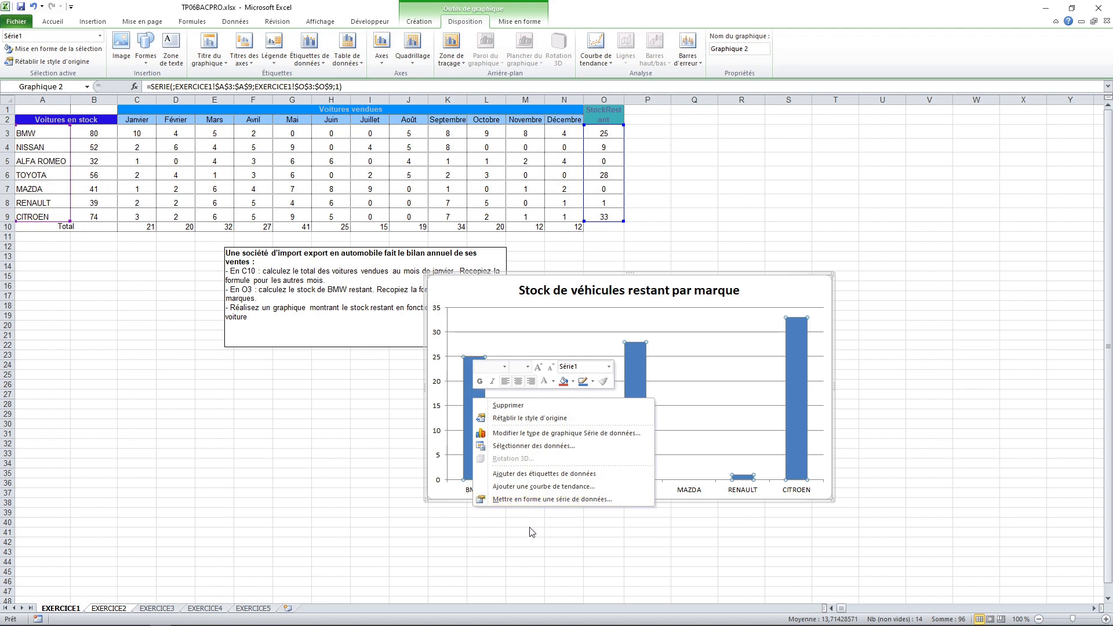
click(531, 474)
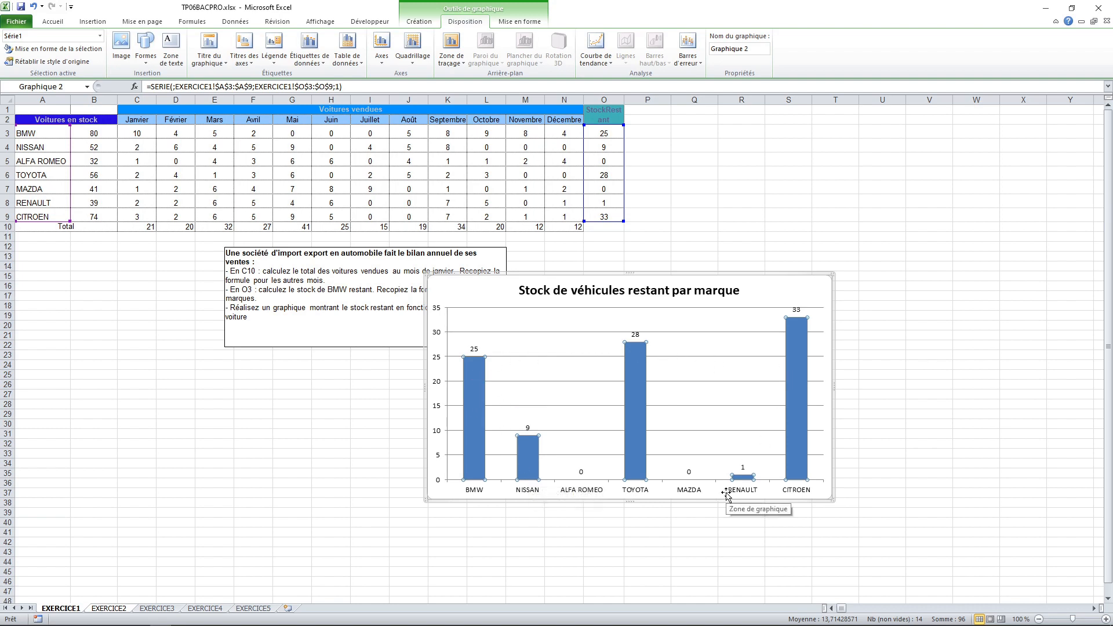
On the EXERCICE2 sheet, calculate the butter's tax-inclusive price in D2 with =(B2+B2*H$1)*C2
key(ctrl+Page_Down)
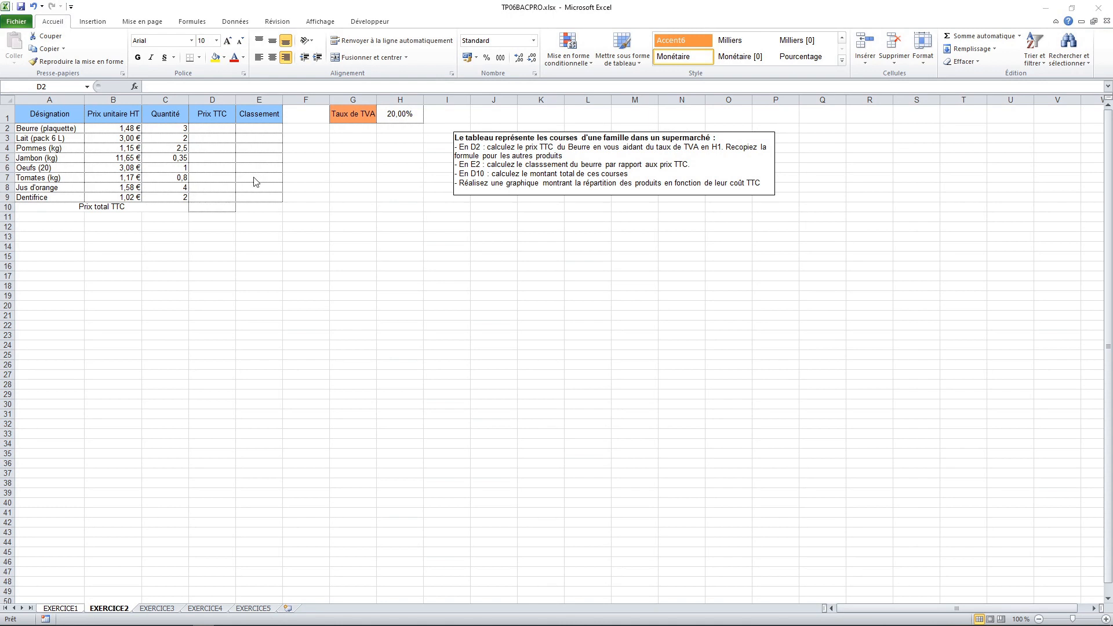
click(226, 133)
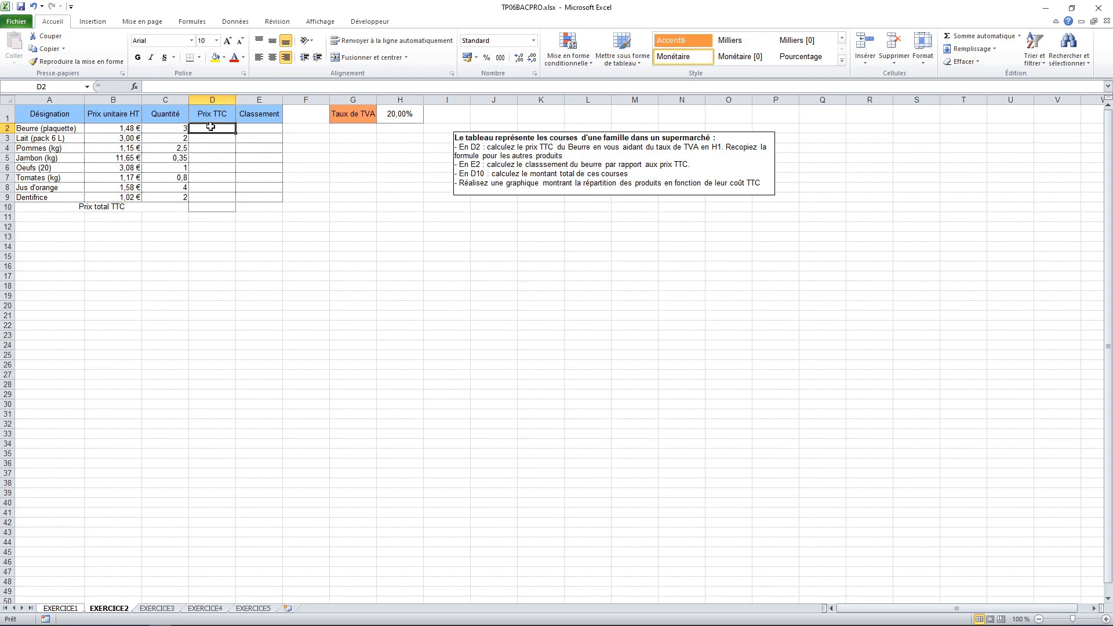
text(=)
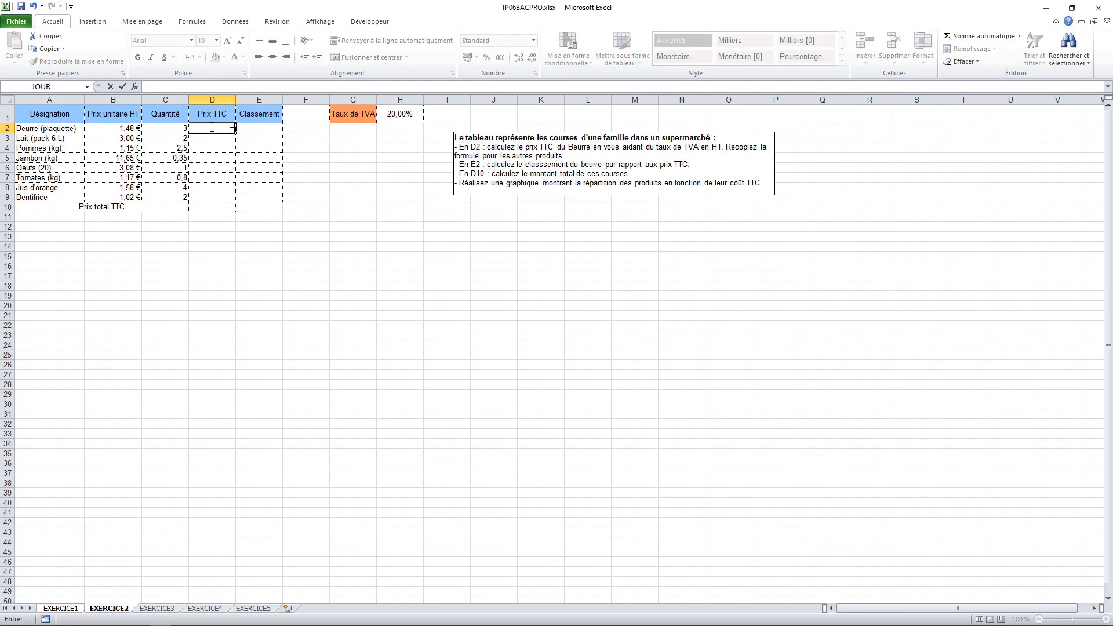
text((b2+b2)
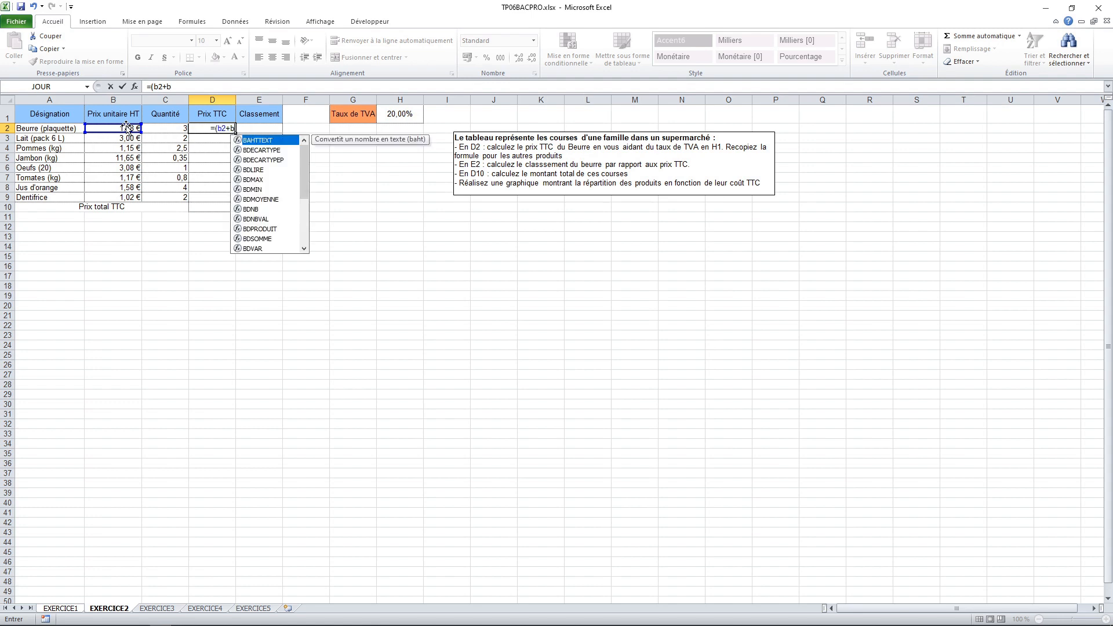
text(*)
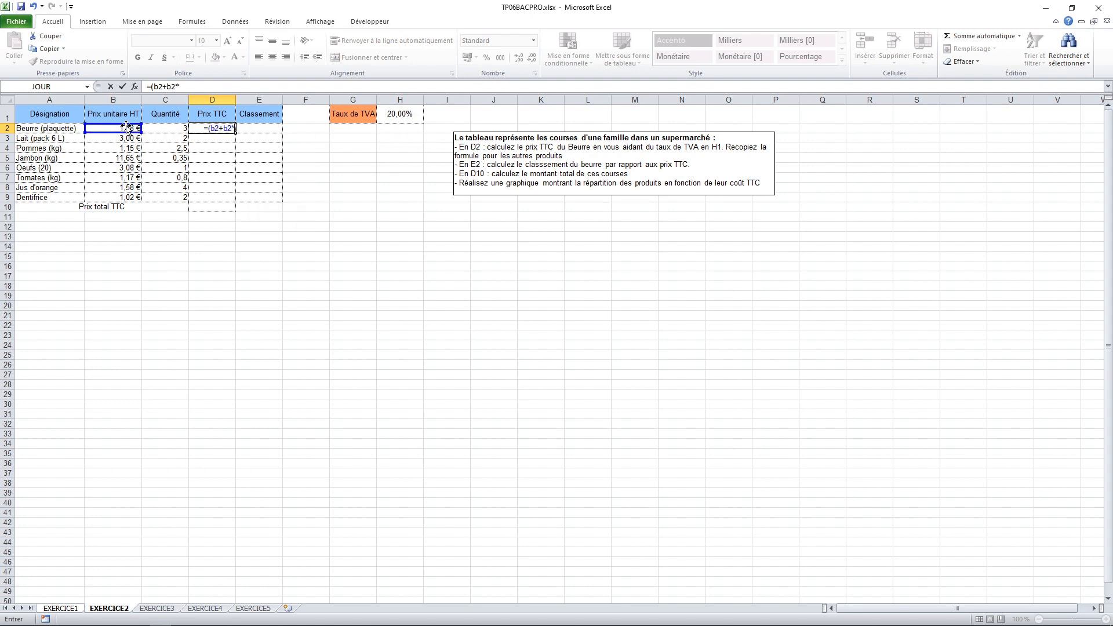
text(h$1))
text(*c2)
key(Return)
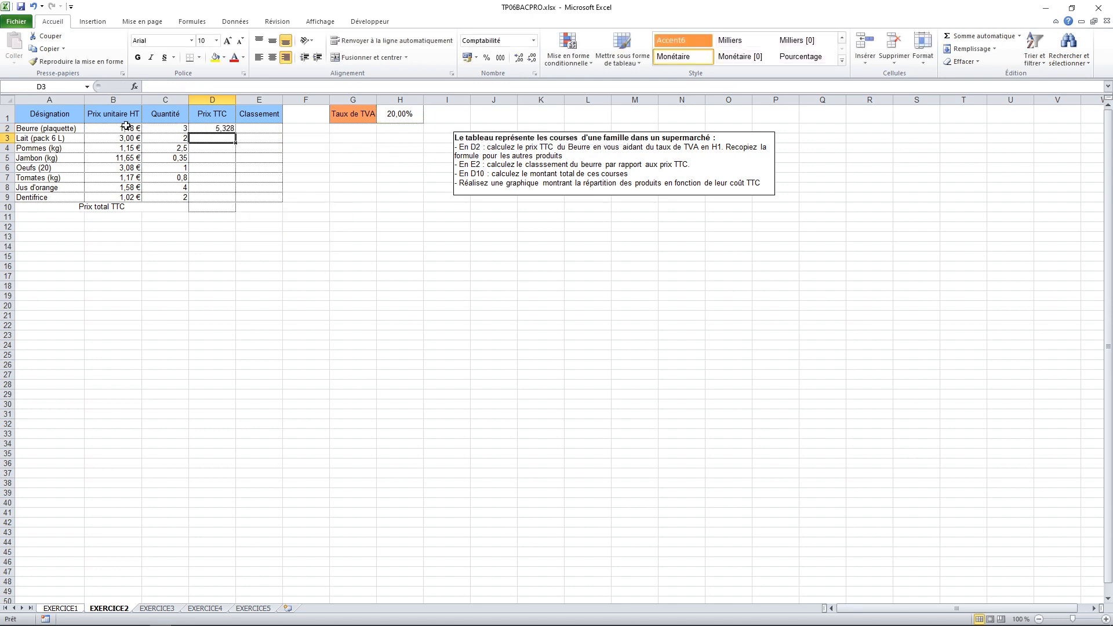
Apply the euro accounting format to D2 and copy its formula down to D9 for the other products
click(200, 129)
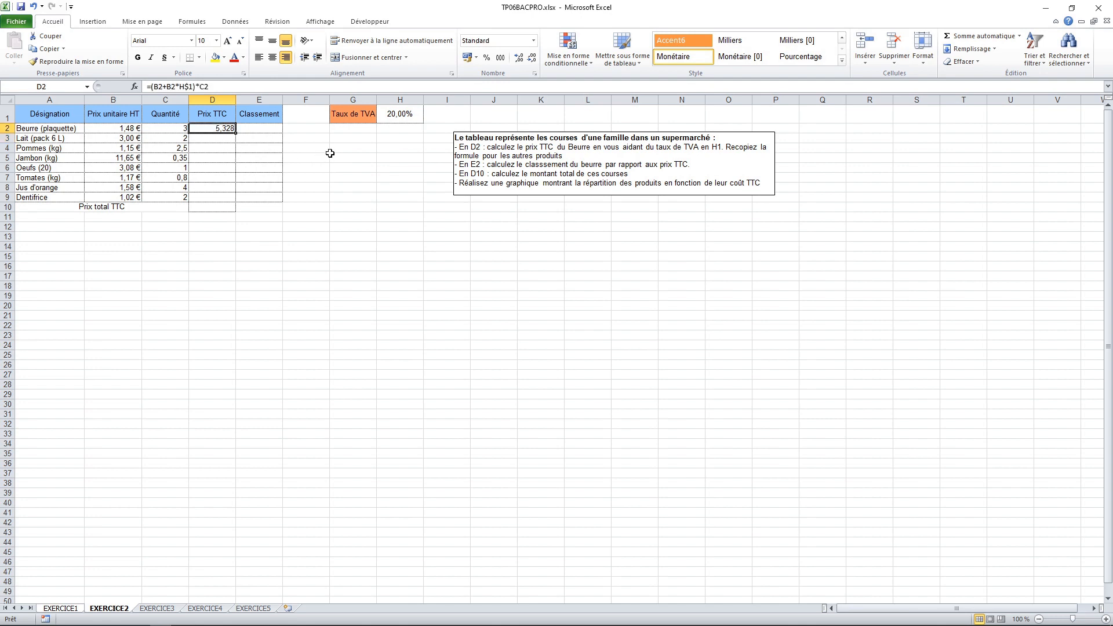
click(467, 58)
drag(236, 136, 227, 200)
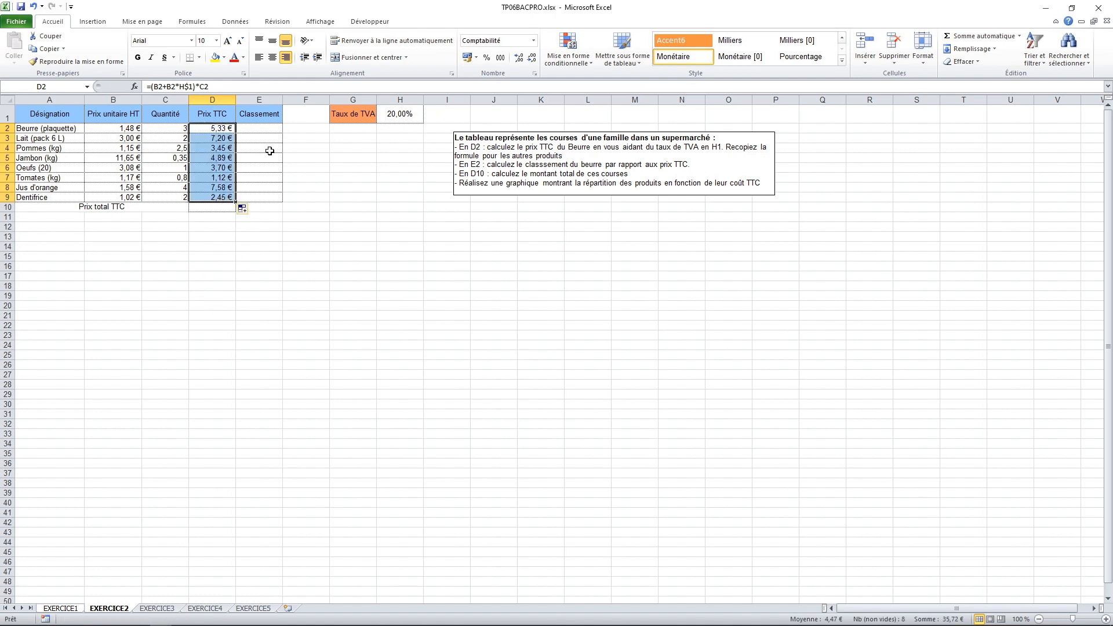
Rank the butter by tax-inclusive price in E2 with =RANG(D2;D$2:D$9)
click(246, 133)
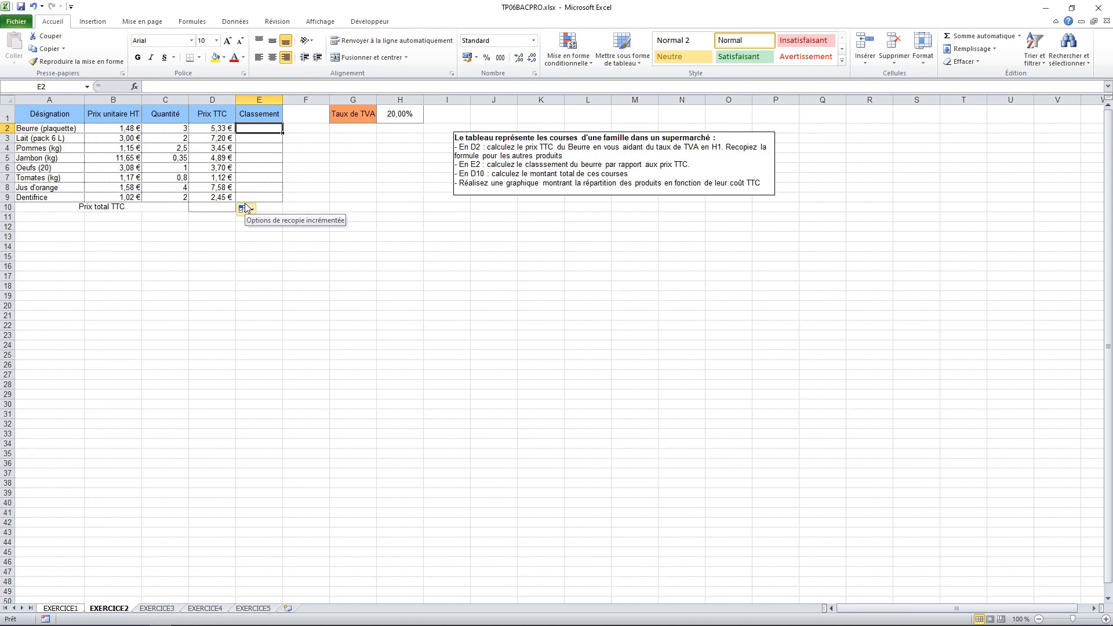
text(=rang()
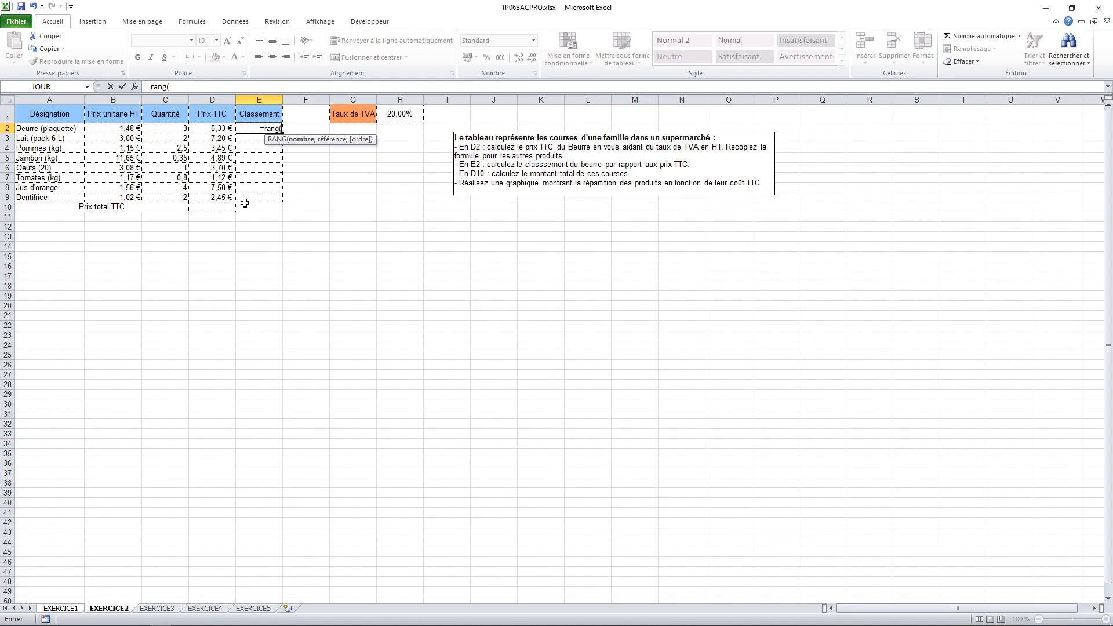
text(d2)
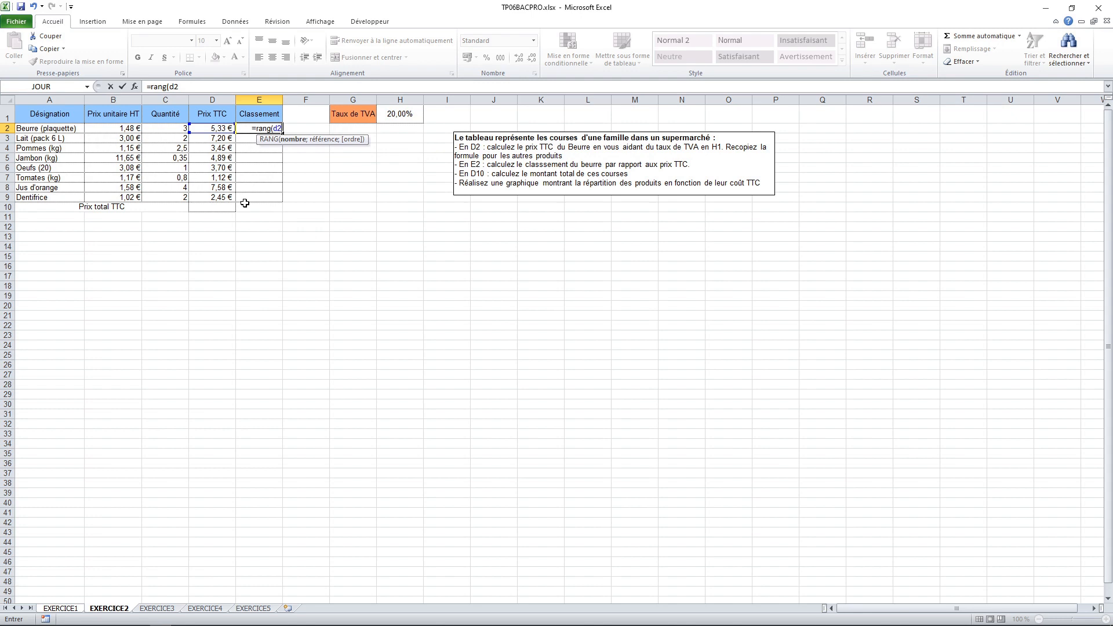
text(;d)
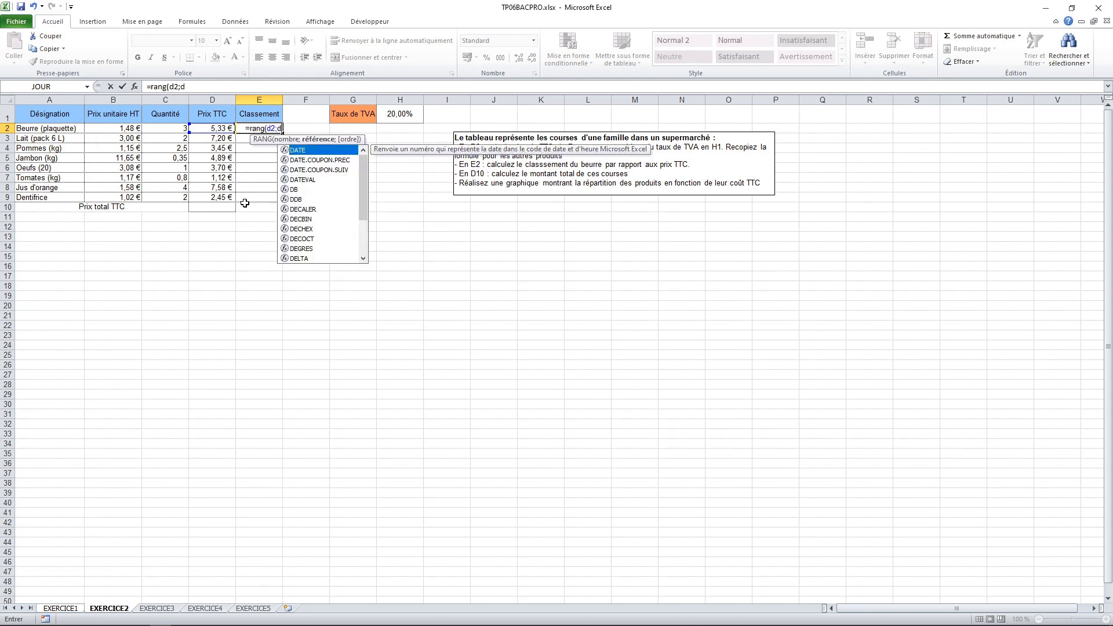
text($2)
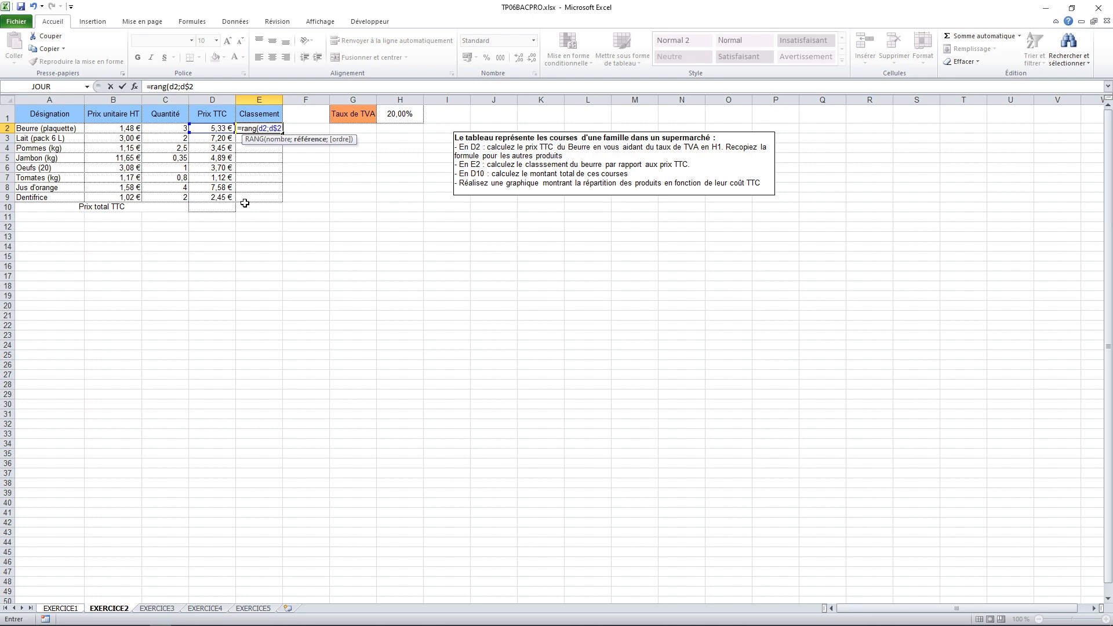
text(:d$9)
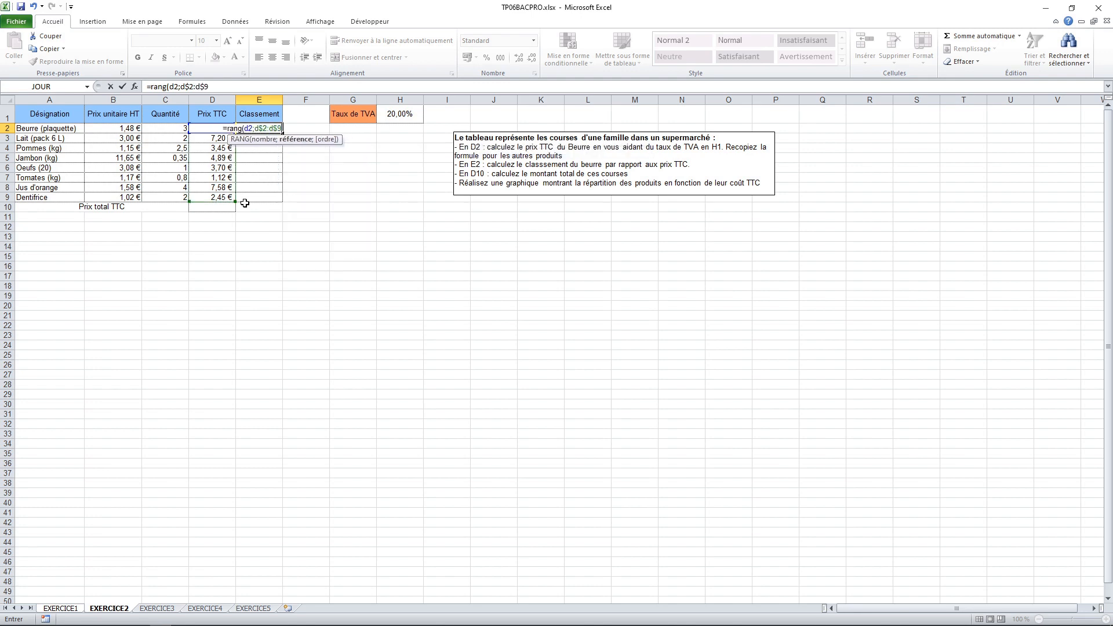
key(Return)
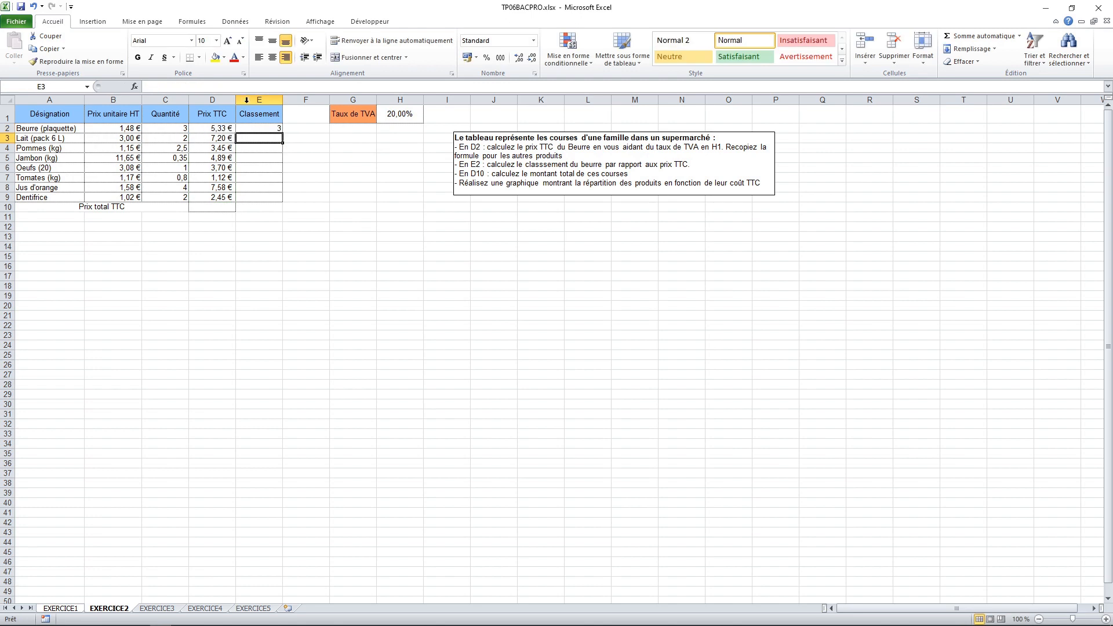
Copy the ranking formula from E2 down to E9 and check the Jus d'orange row against its price
click(250, 126)
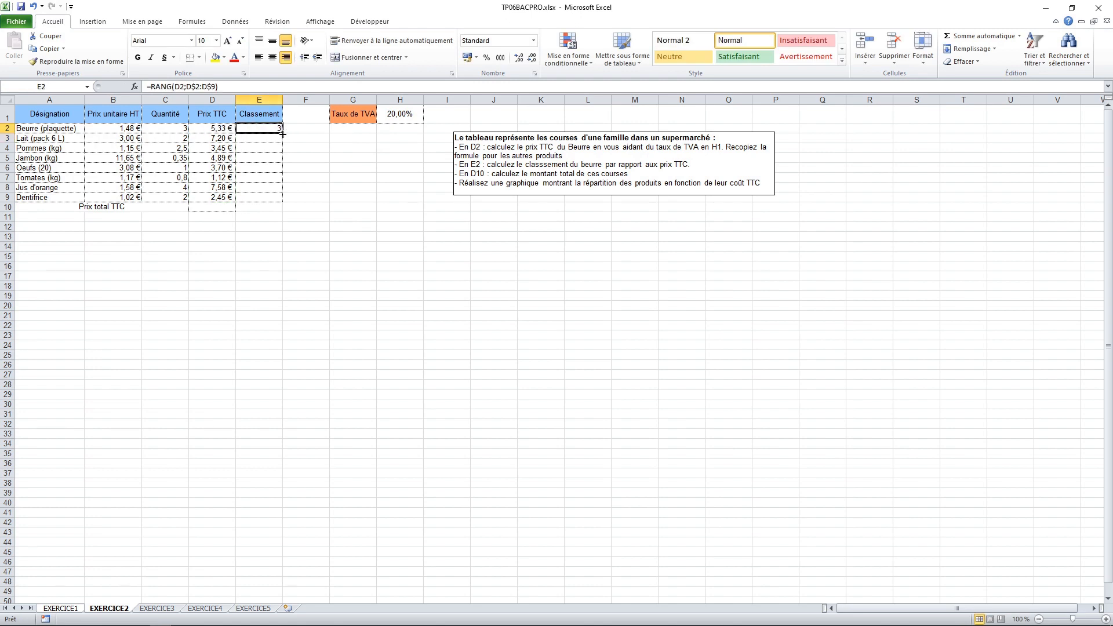
drag(284, 133, 280, 200)
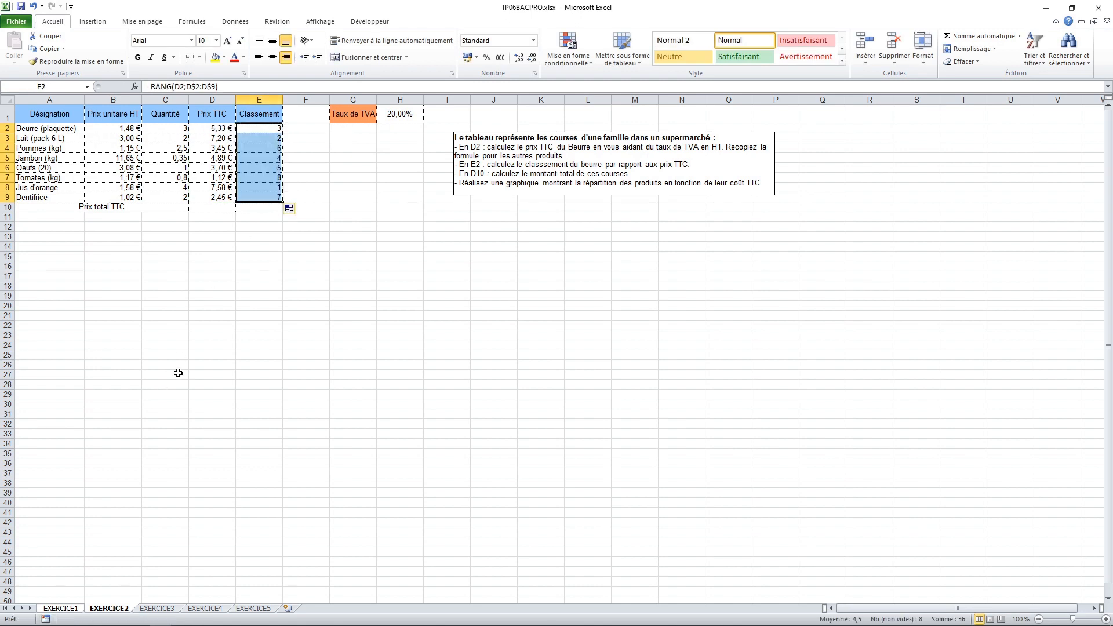
click(256, 188)
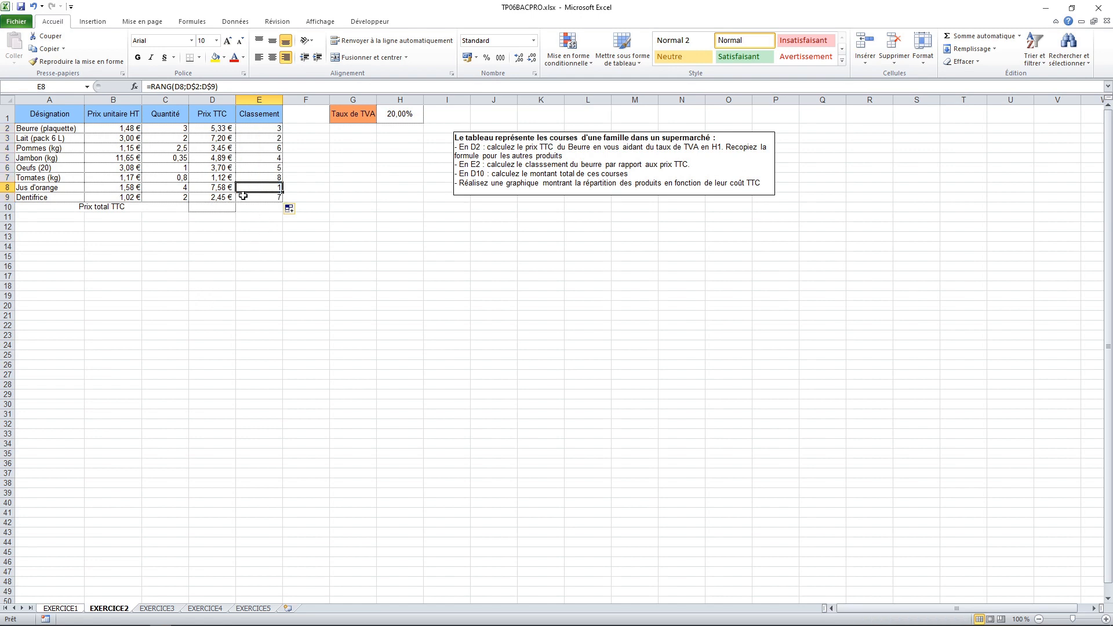
click(46, 187)
click(206, 189)
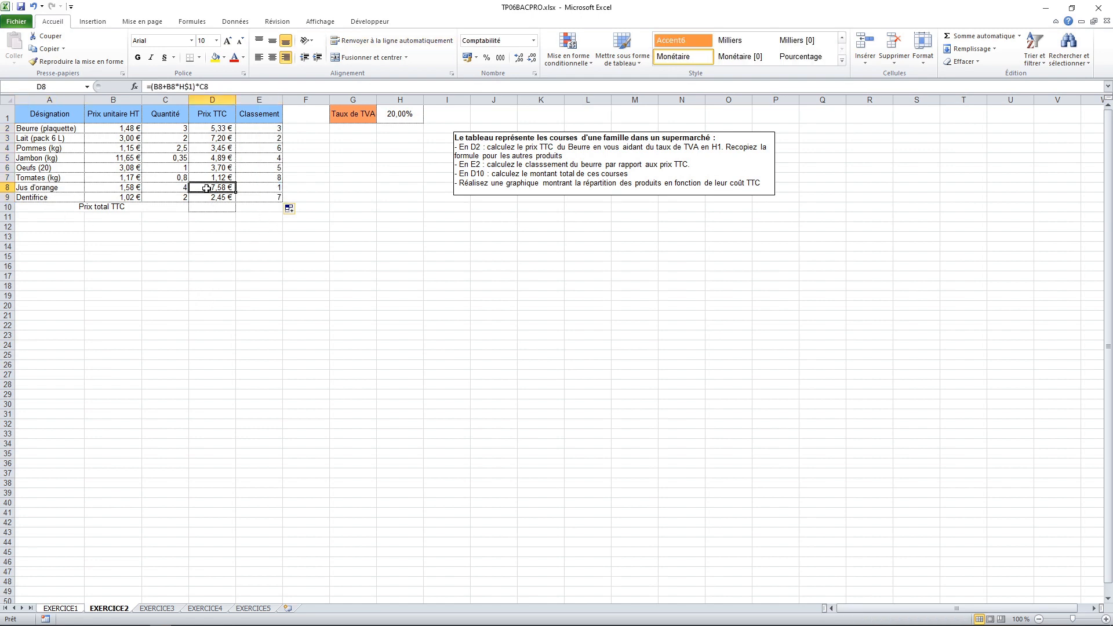
click(47, 188)
click(207, 188)
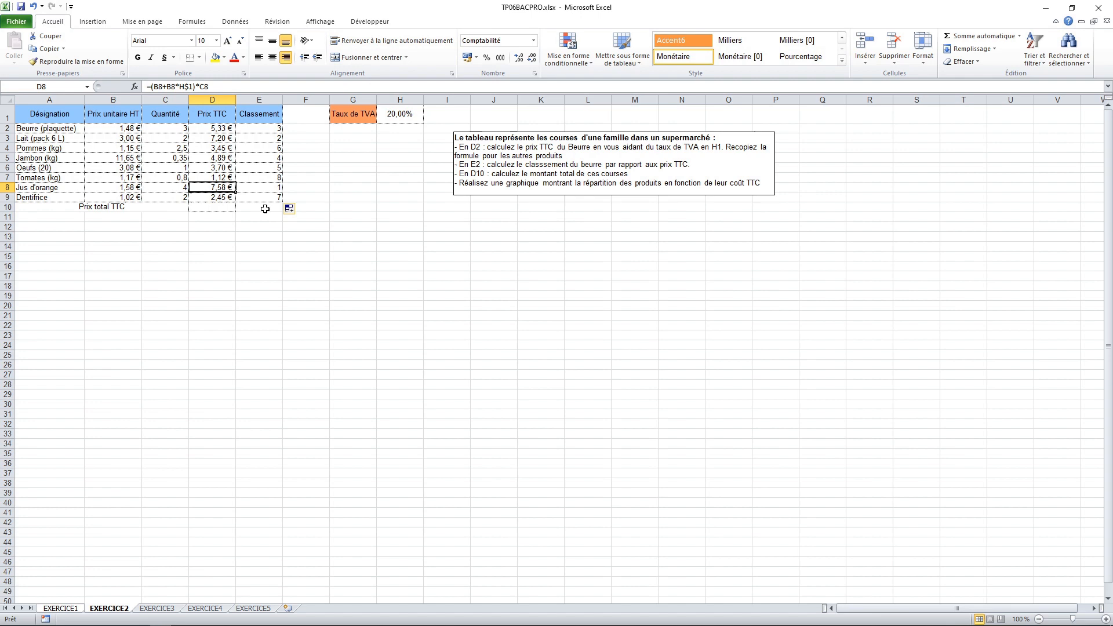
Calculate the total cost of the shopping in D10 with =SOMME(D2:D9)
click(211, 207)
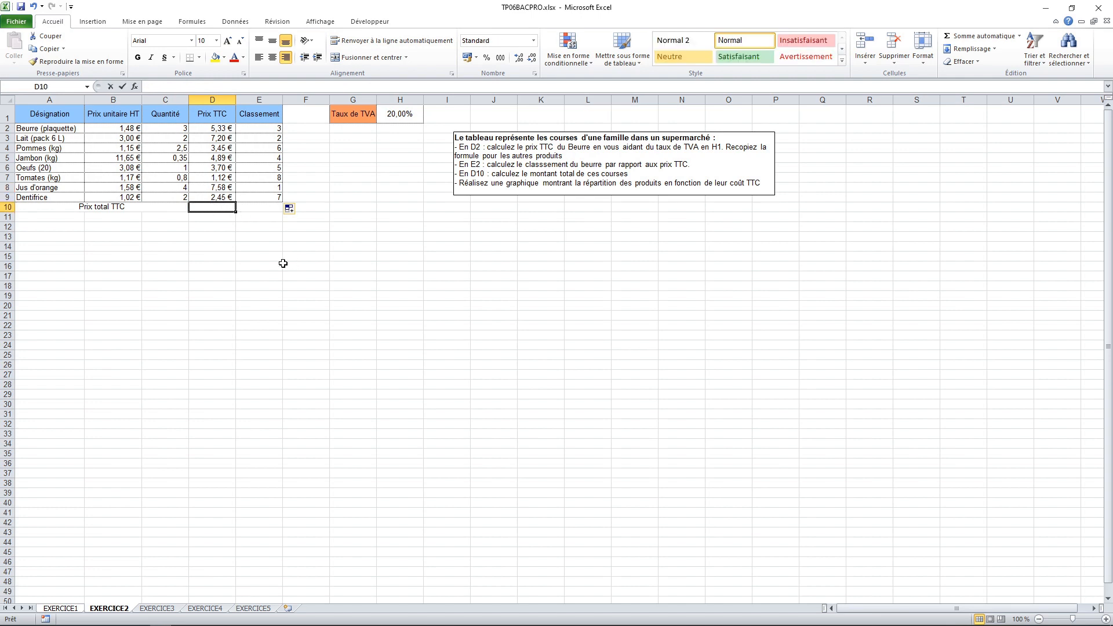
text(=)
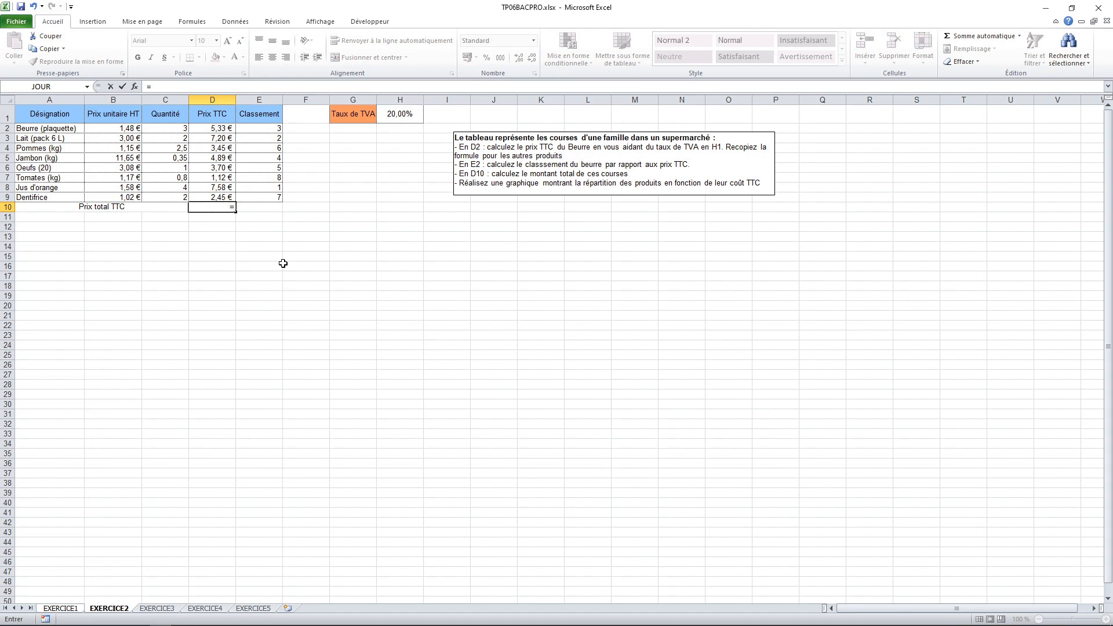
text(somme()
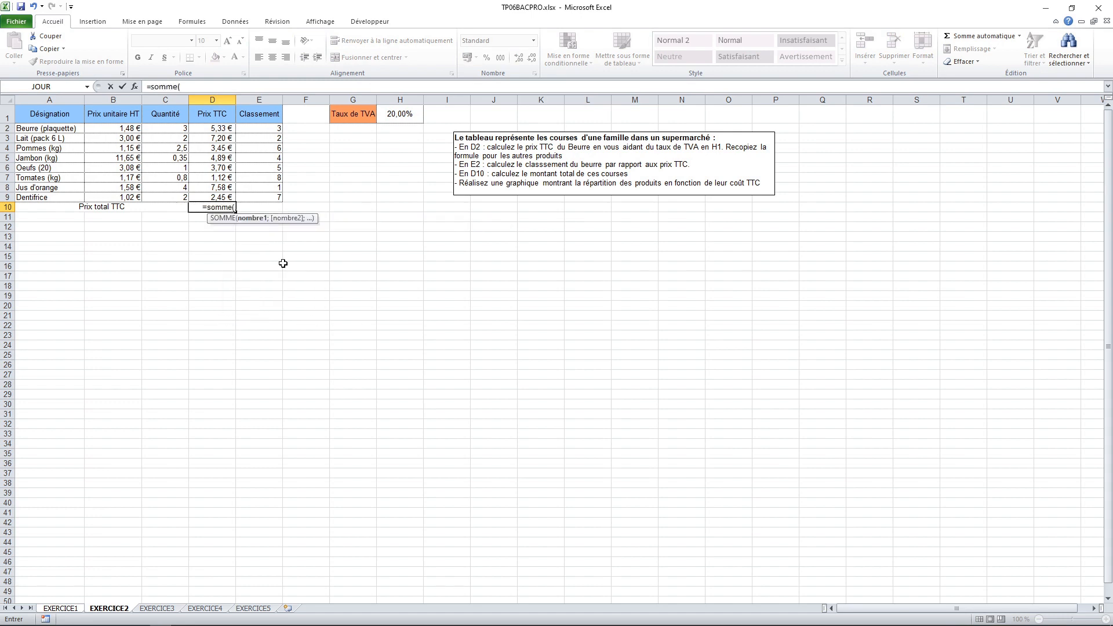
text(d2)
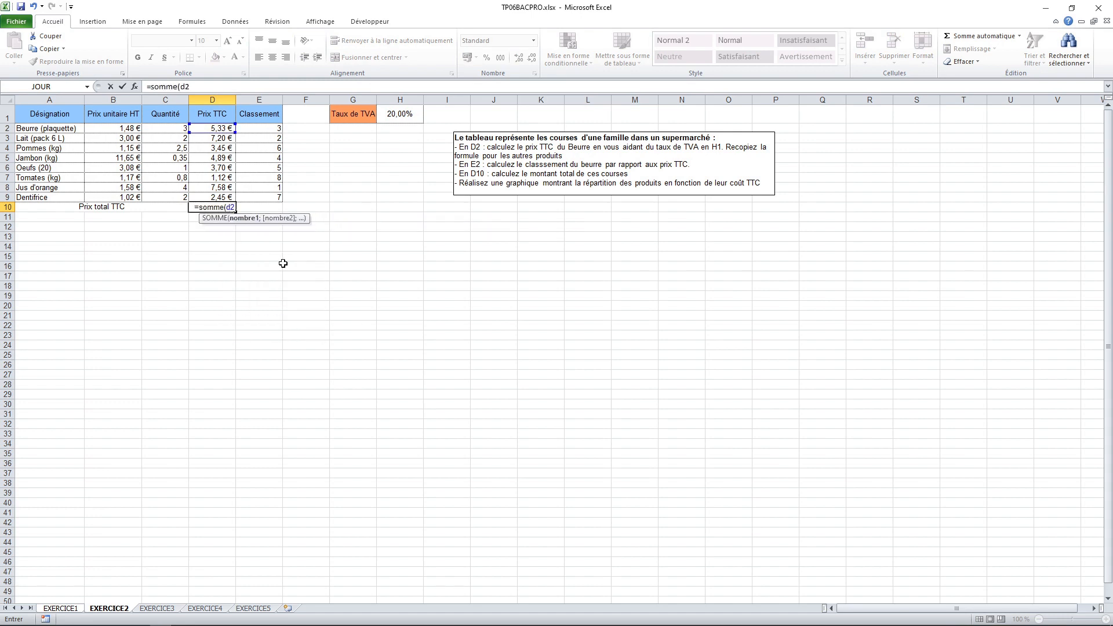
text(:d9))
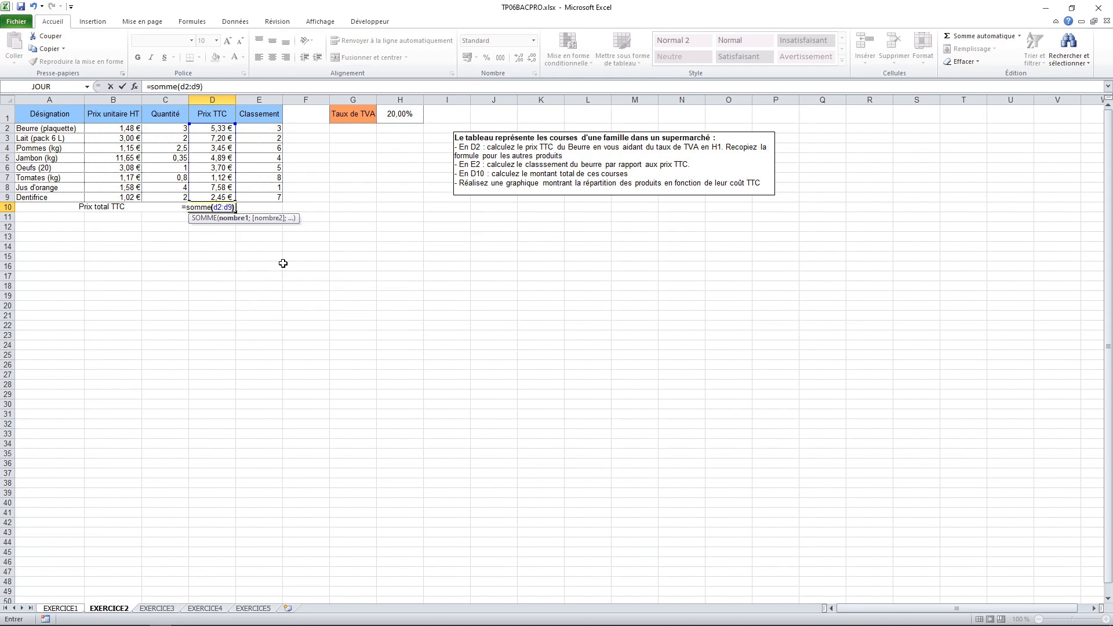
key(Return)
key(Up)
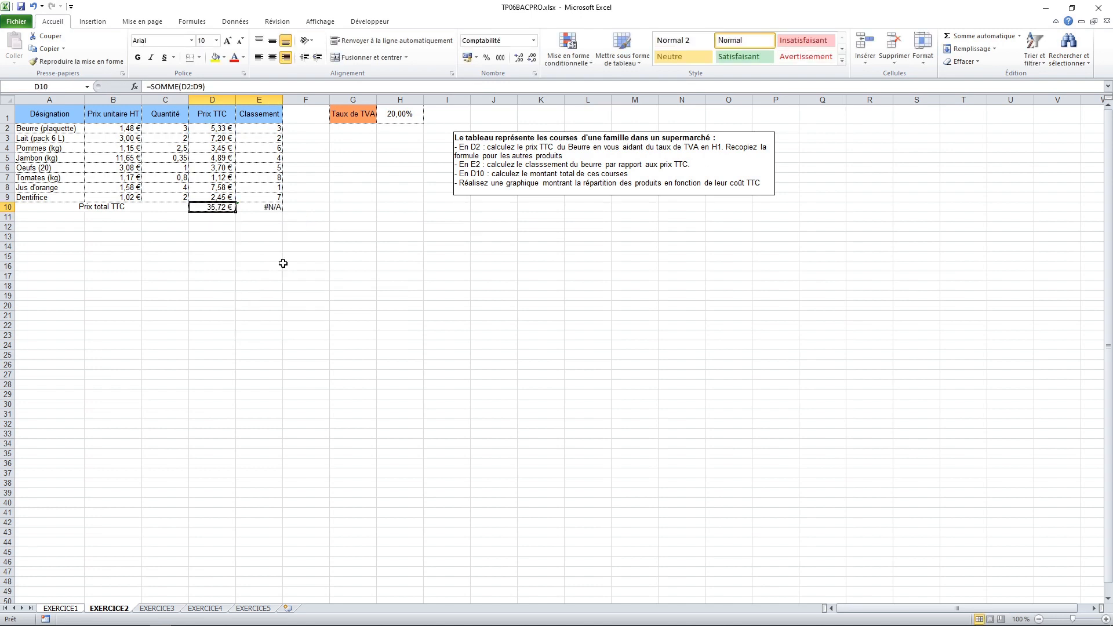
Clear the unwanted ranking formula from E10 on the total row
click(263, 207)
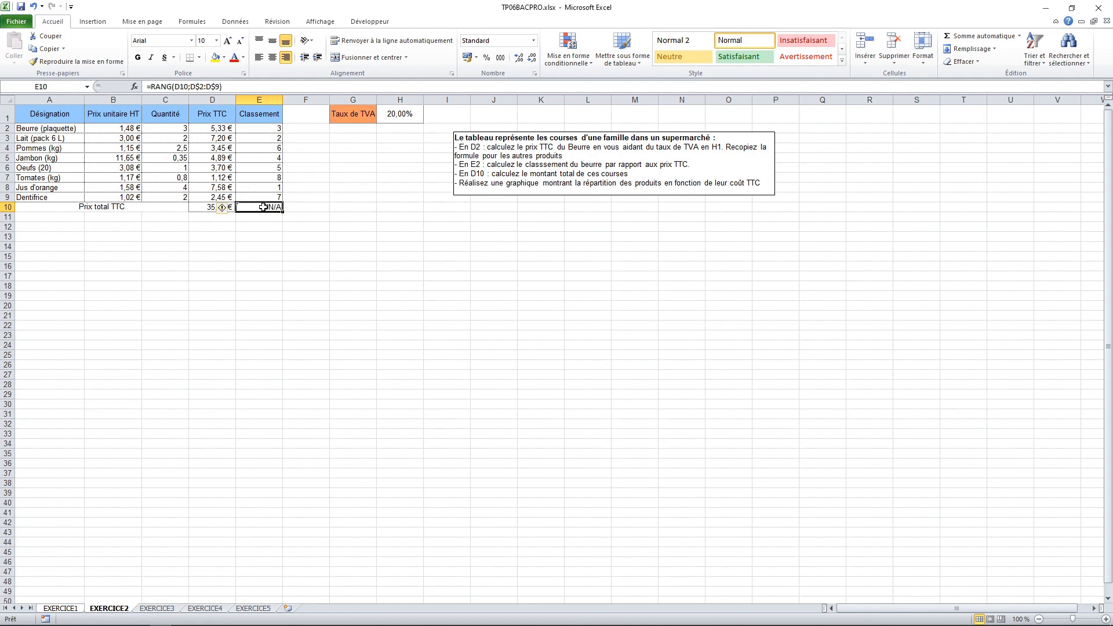
key(Delete)
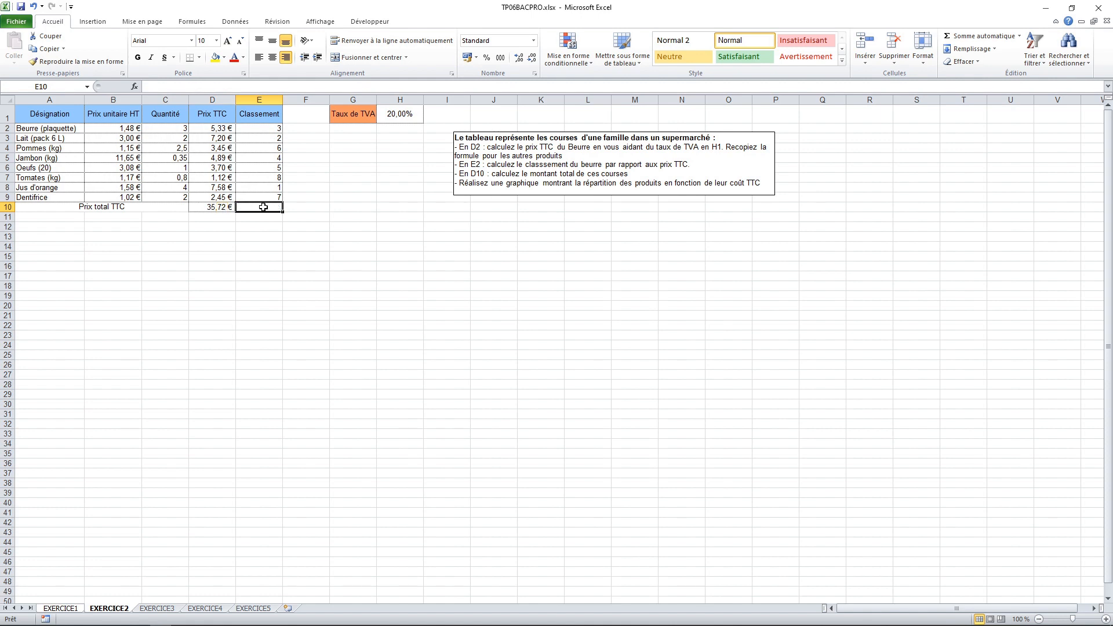
click(209, 228)
click(210, 198)
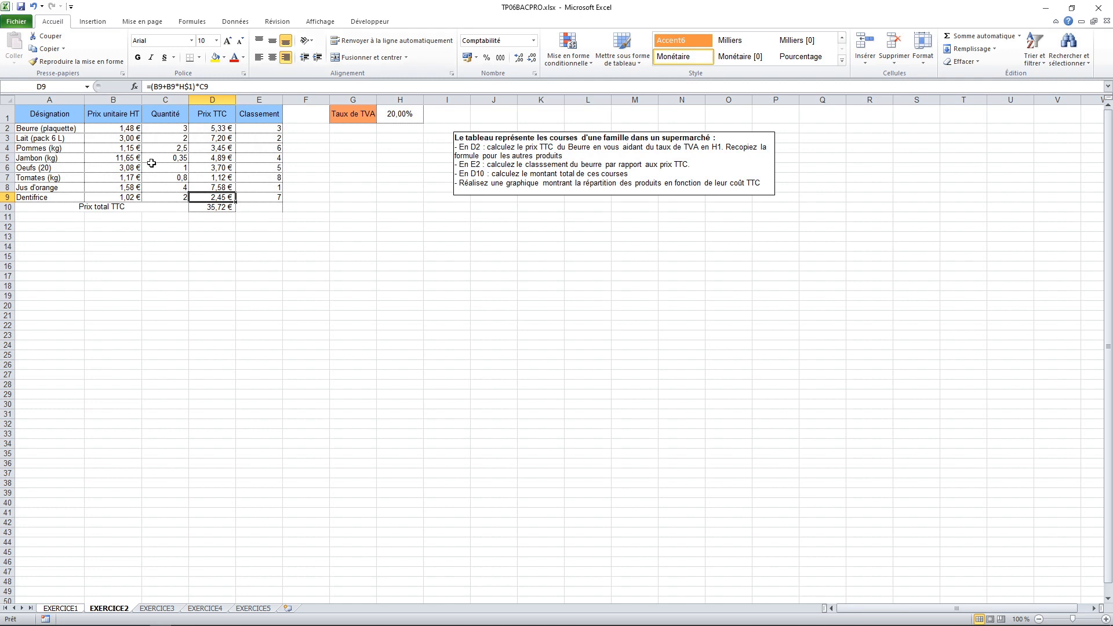
Create a 2D pie chart from product names A2:A9 and TTC prices D2:D9, and enlarge it to about columns I–R, rows 17–40
click(53, 128)
drag(52, 128, 49, 202)
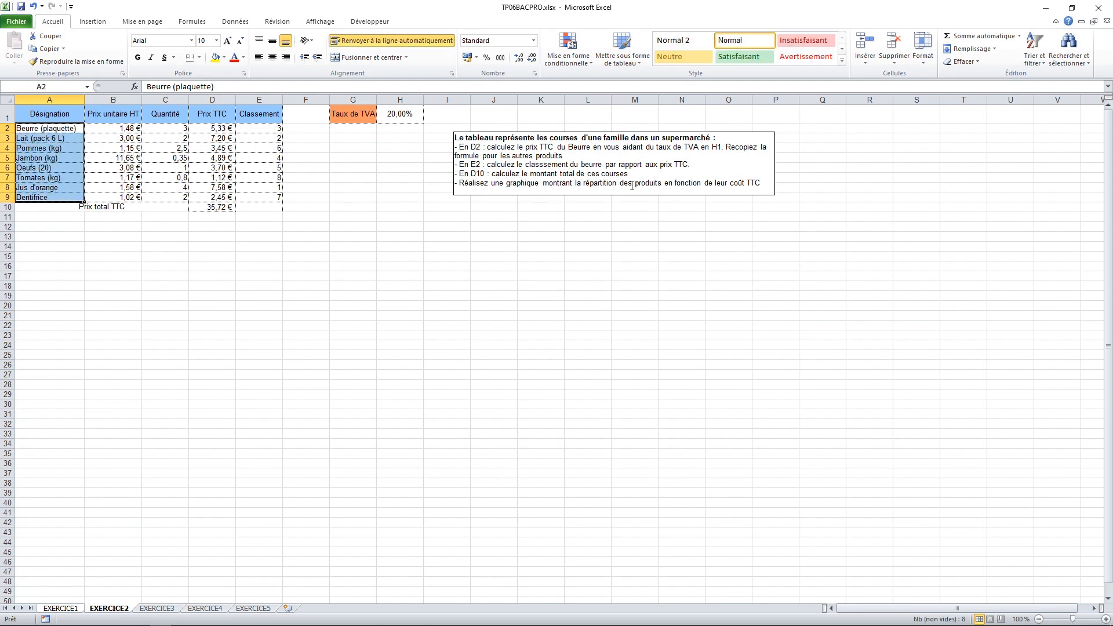
drag(638, 185, 659, 185)
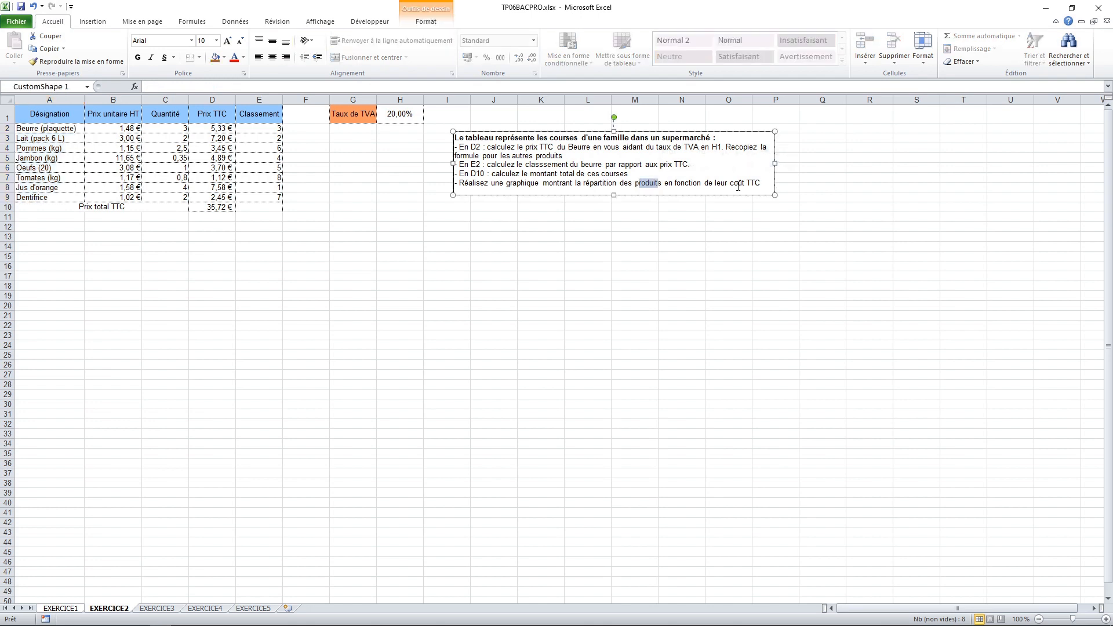
drag(729, 183, 763, 183)
drag(69, 134, 69, 198)
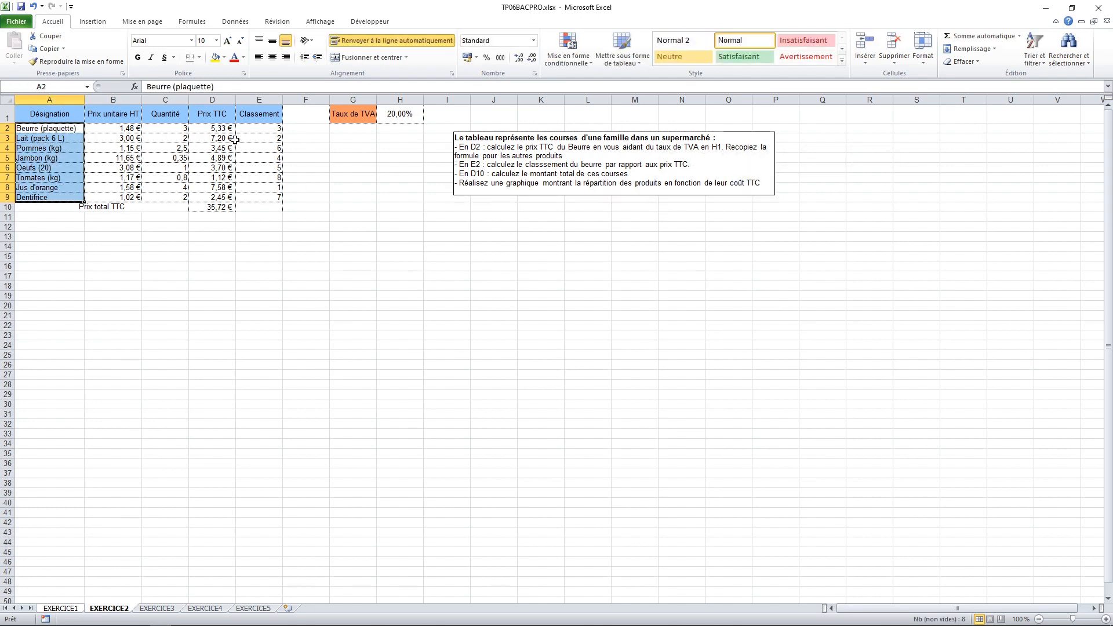
drag(226, 129, 207, 196)
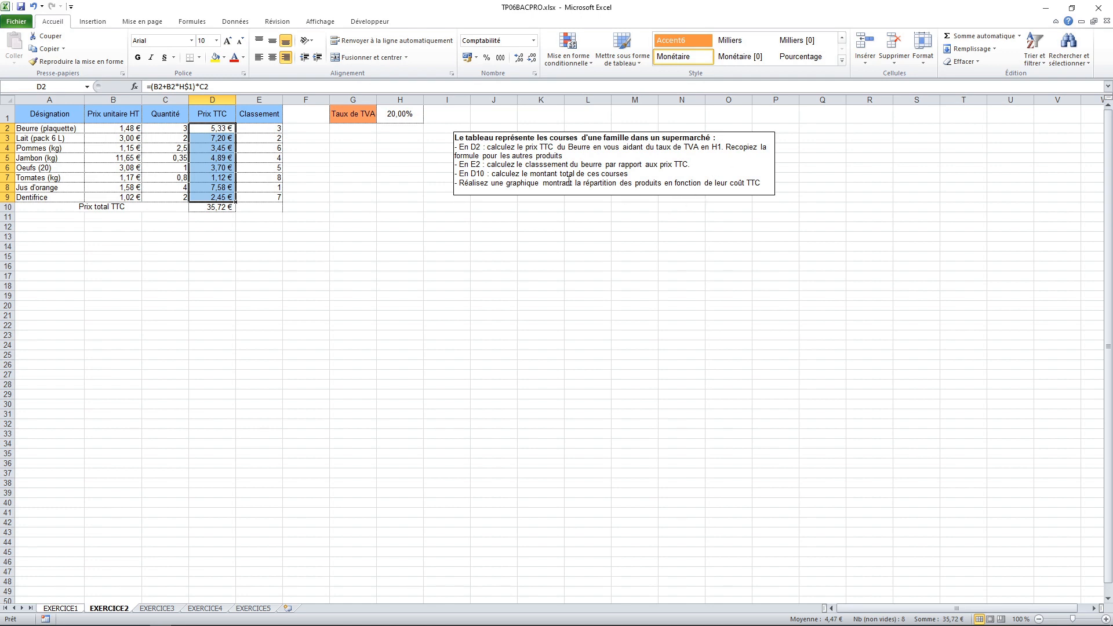
drag(57, 128, 70, 200)
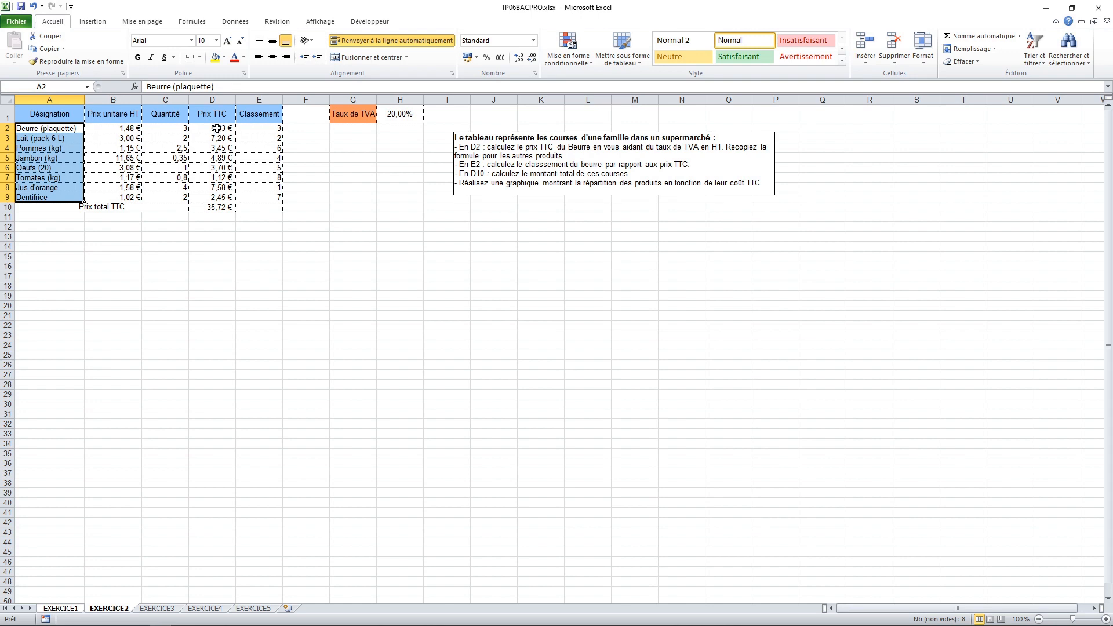
drag(216, 129, 224, 193)
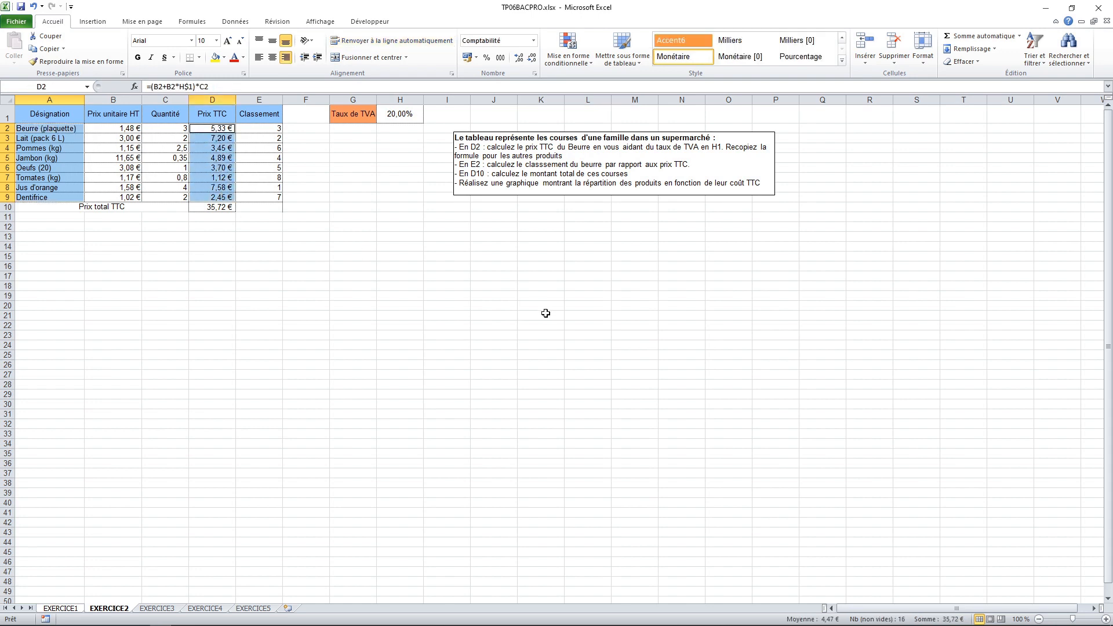
click(96, 22)
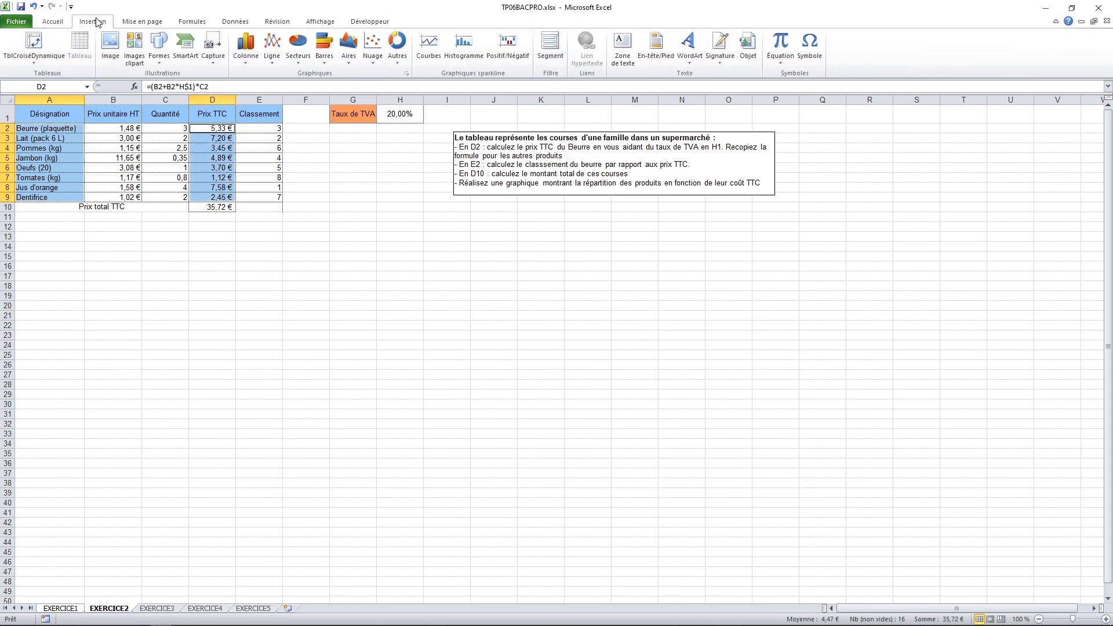
click(304, 62)
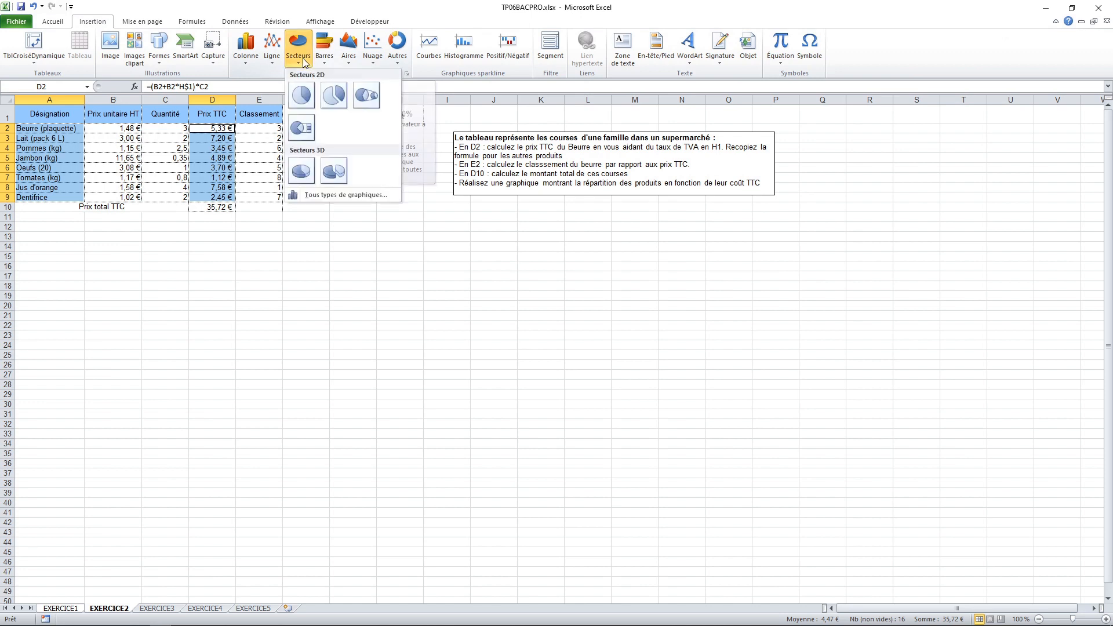
click(299, 91)
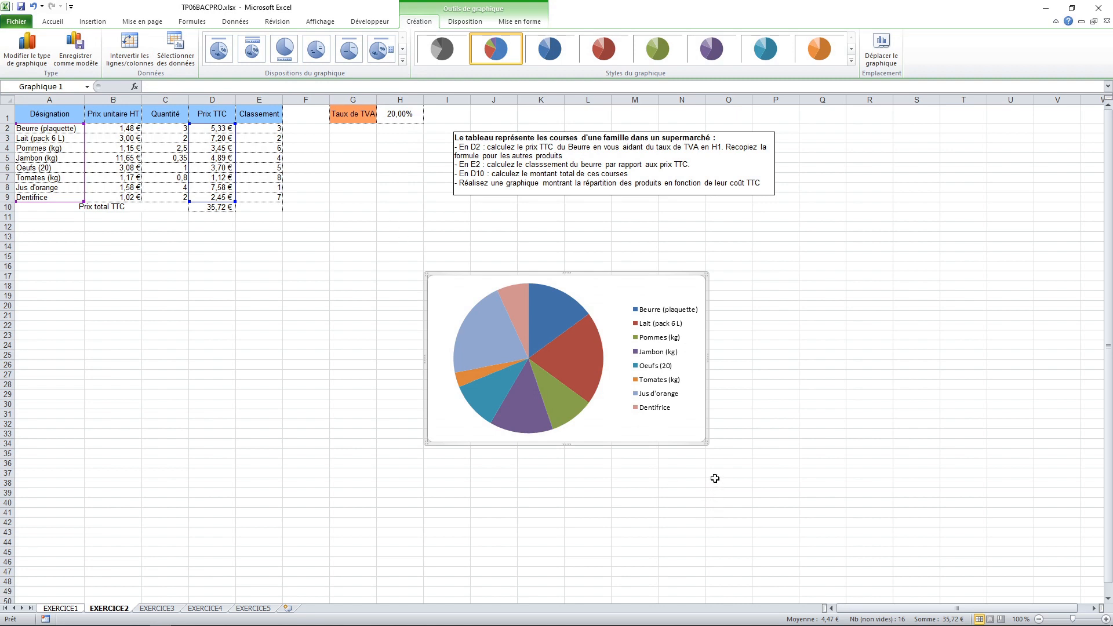
drag(706, 443, 850, 509)
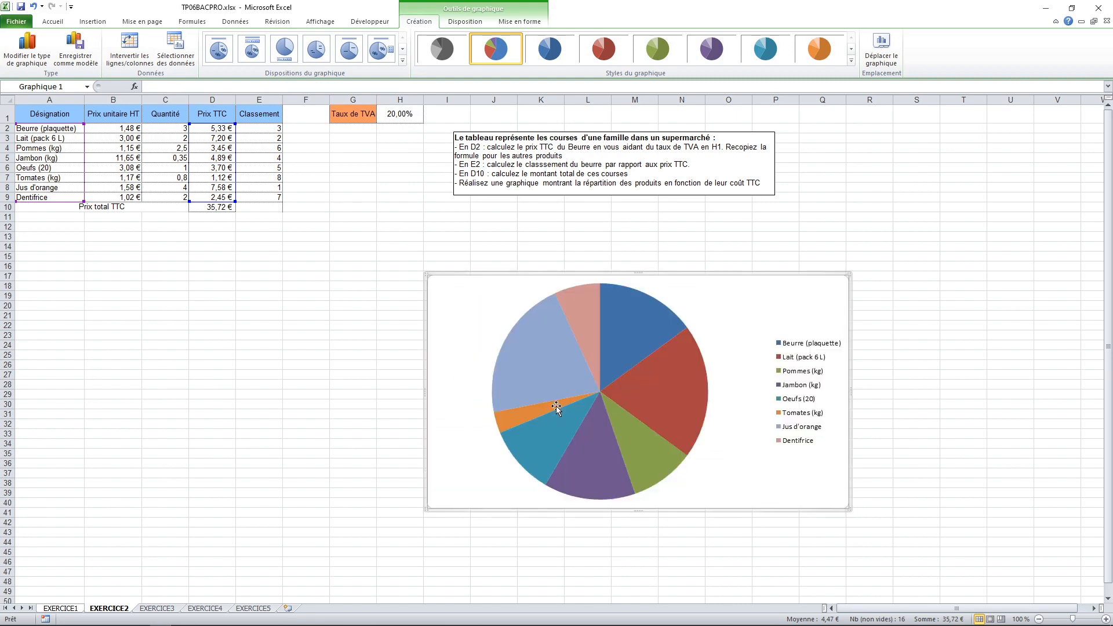
Add a title above the pie chart reading "Répartition des produits en fonction du coût TTC"
click(451, 23)
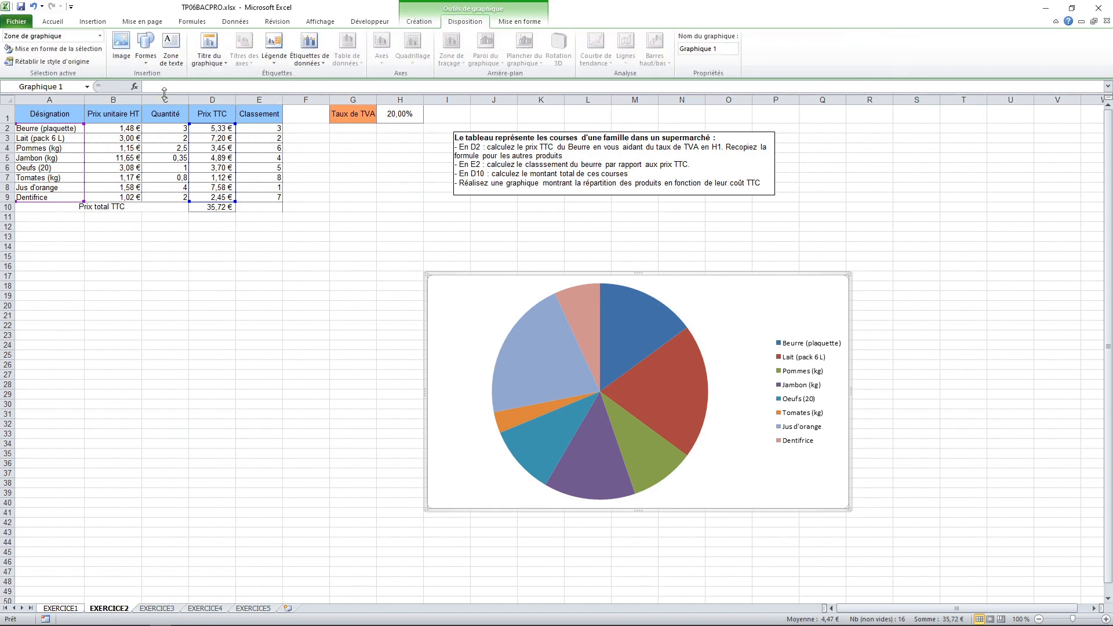
click(219, 64)
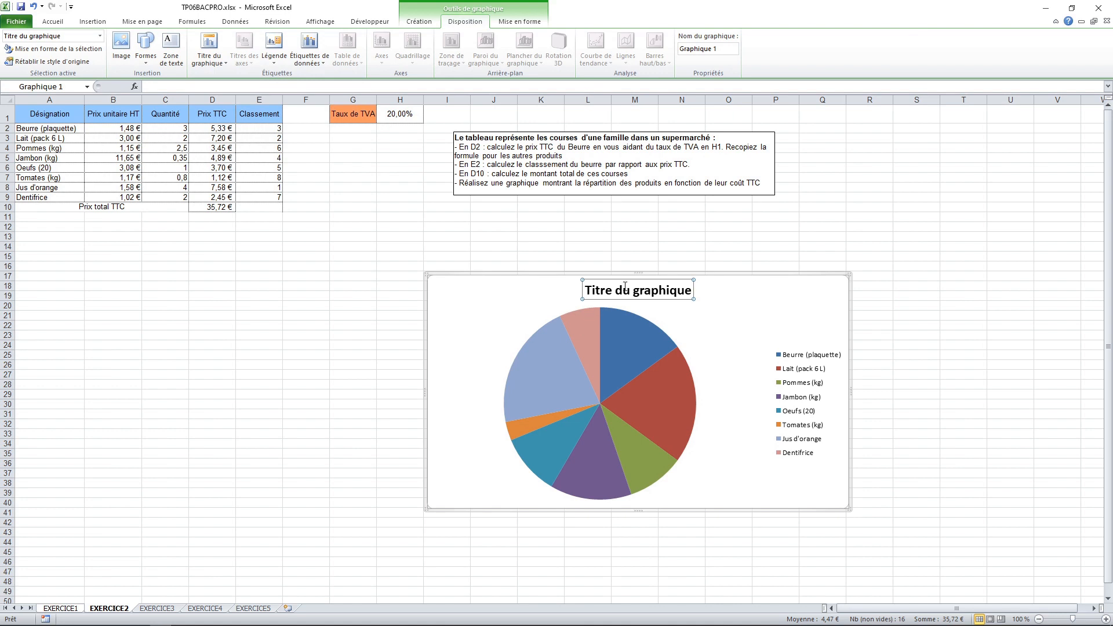
triple_click(625, 291)
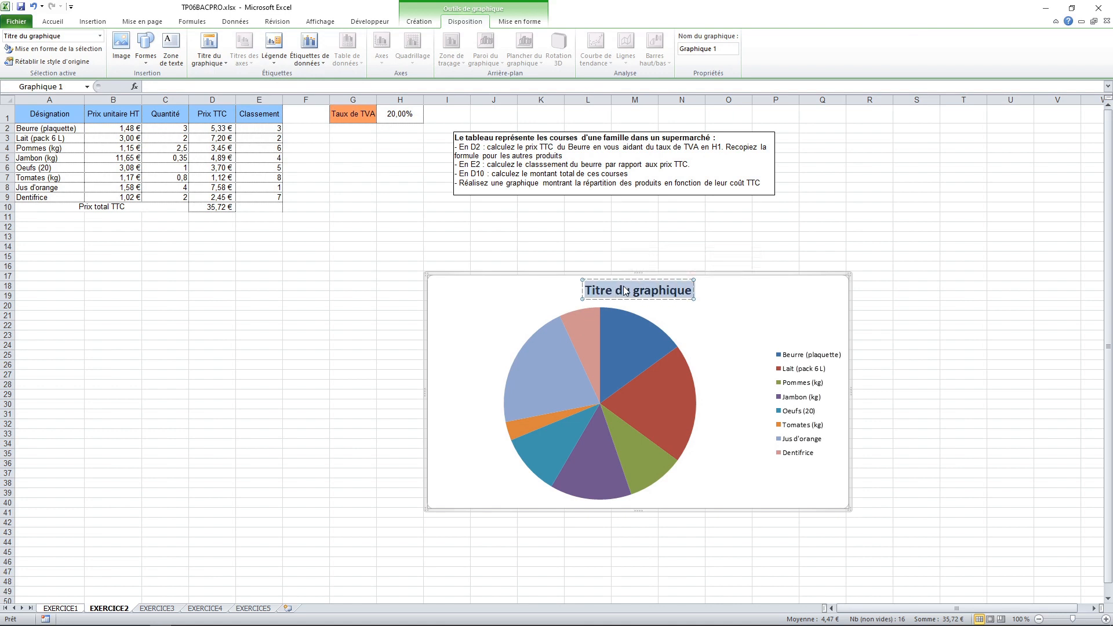
text(Rép)
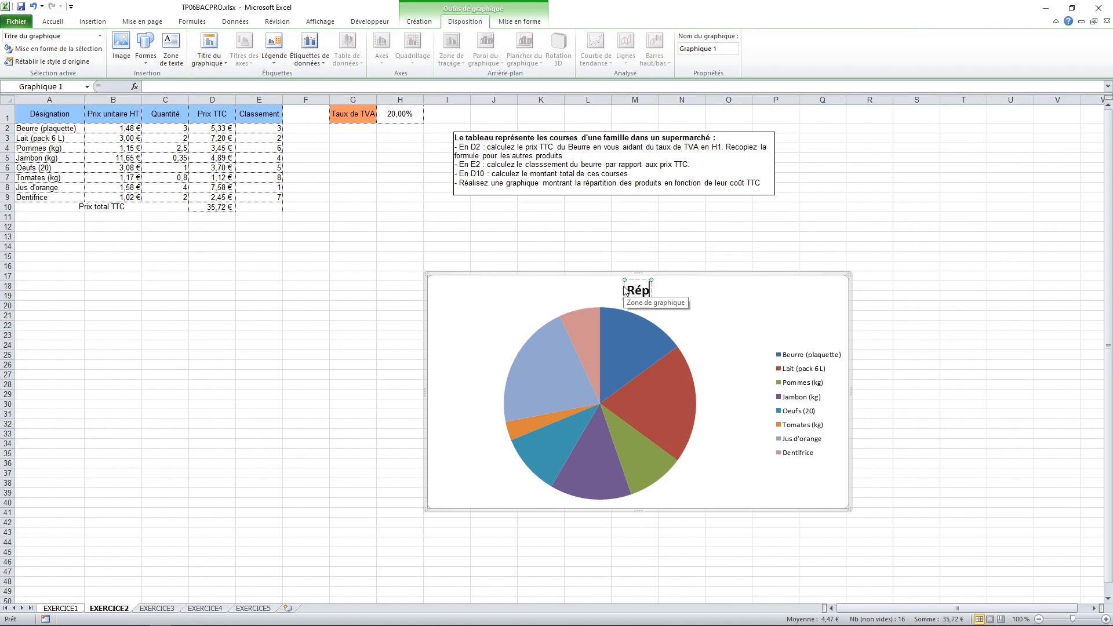
text(artition)
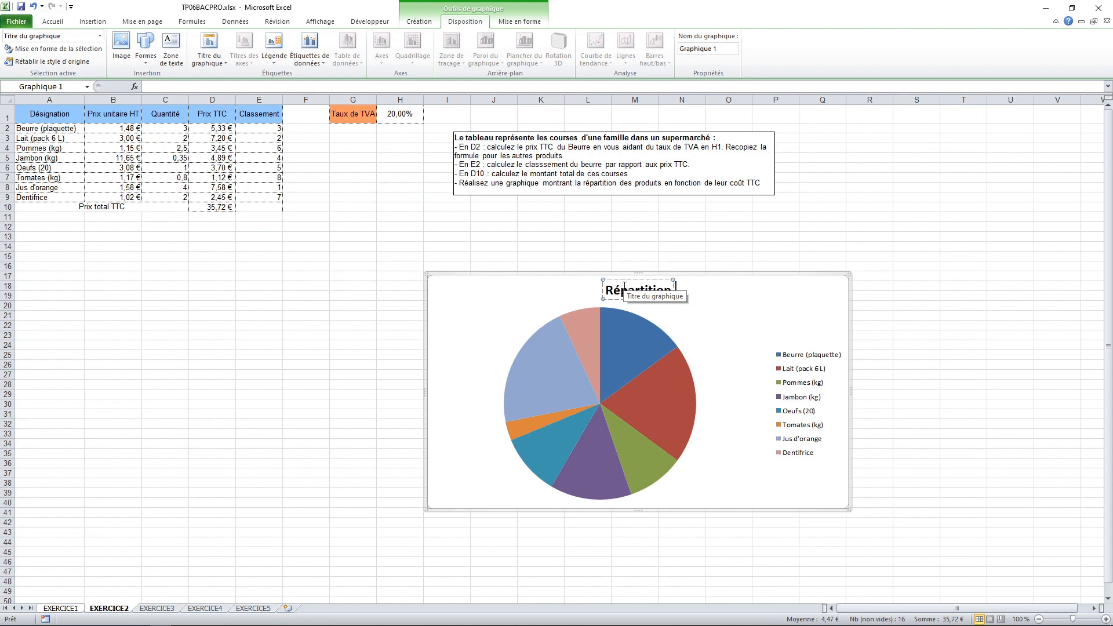
text( des produi)
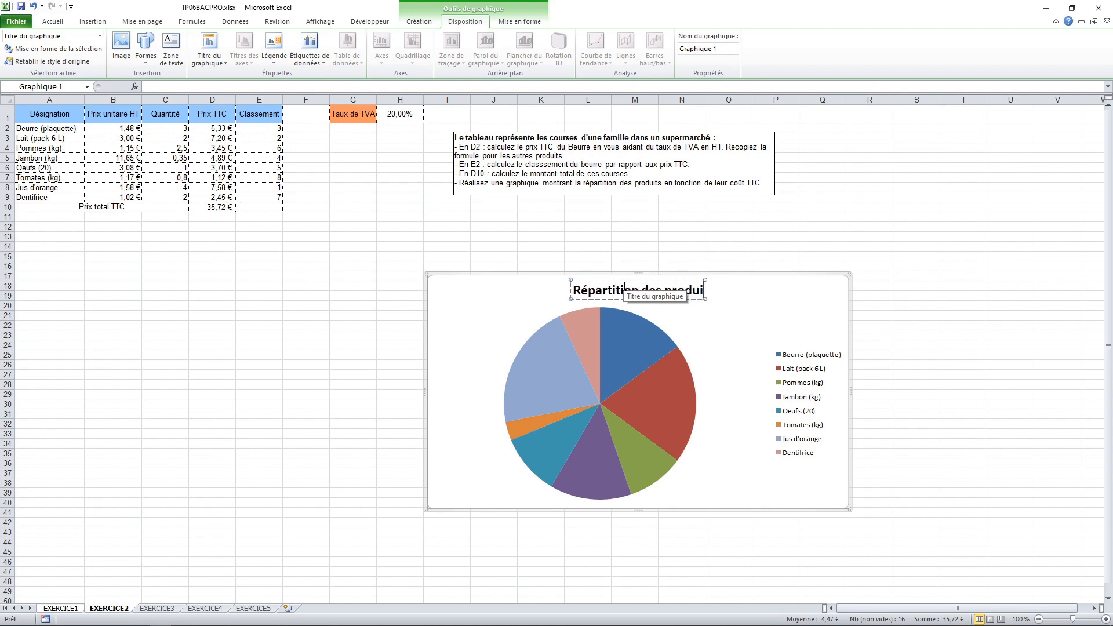
text(ts en fonction)
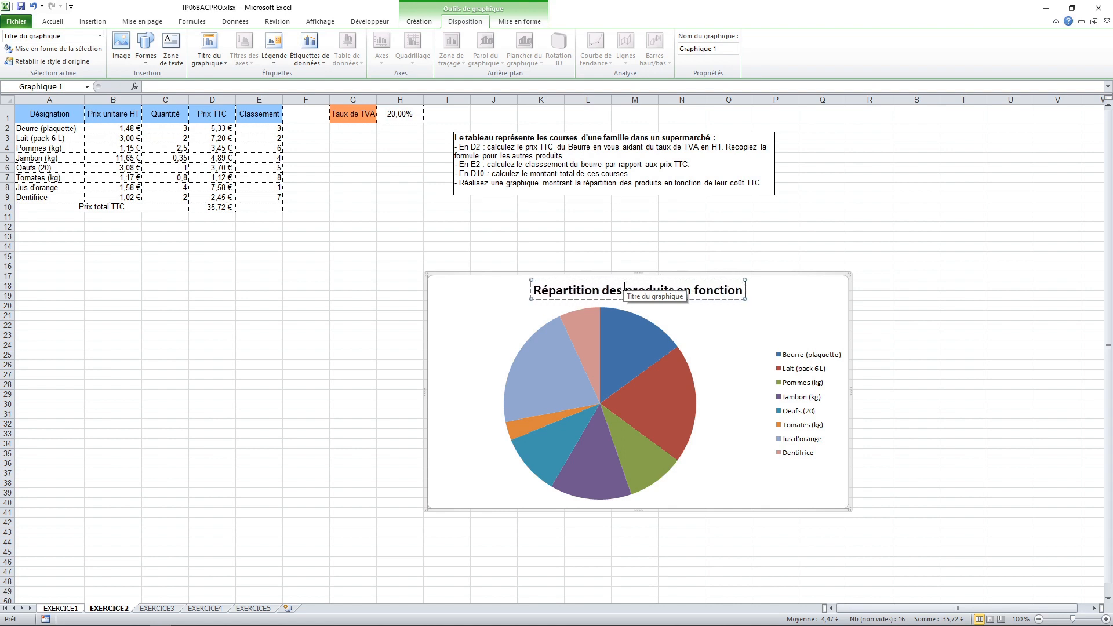
text( du cout TTC)
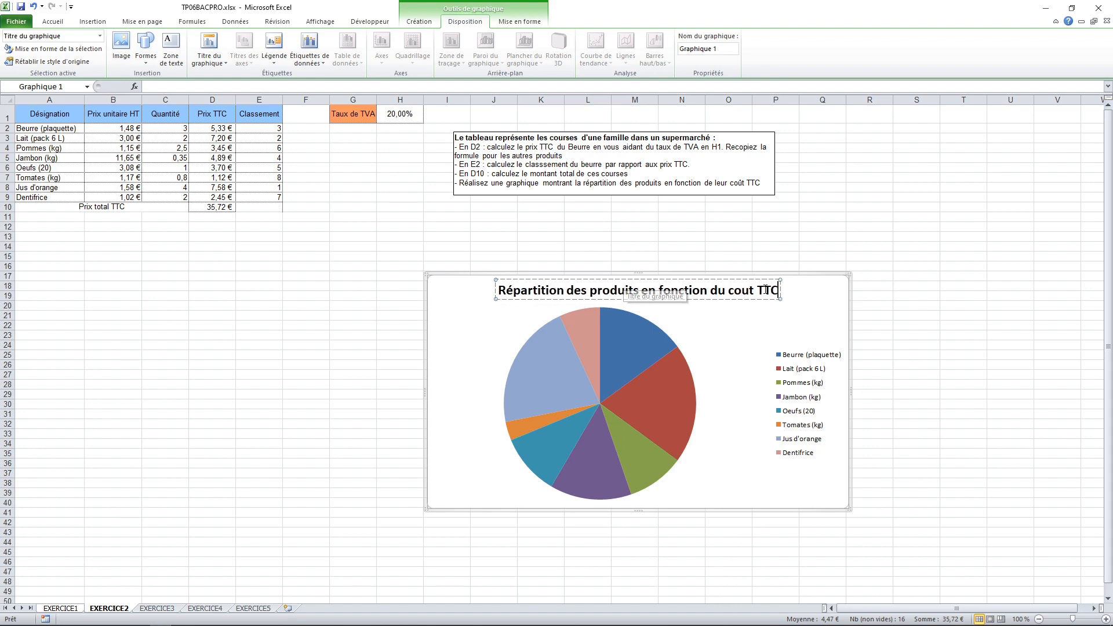
key(Left)
key(Left)
key(Left)
key(Left)
key(Left)
key(BackSpace)
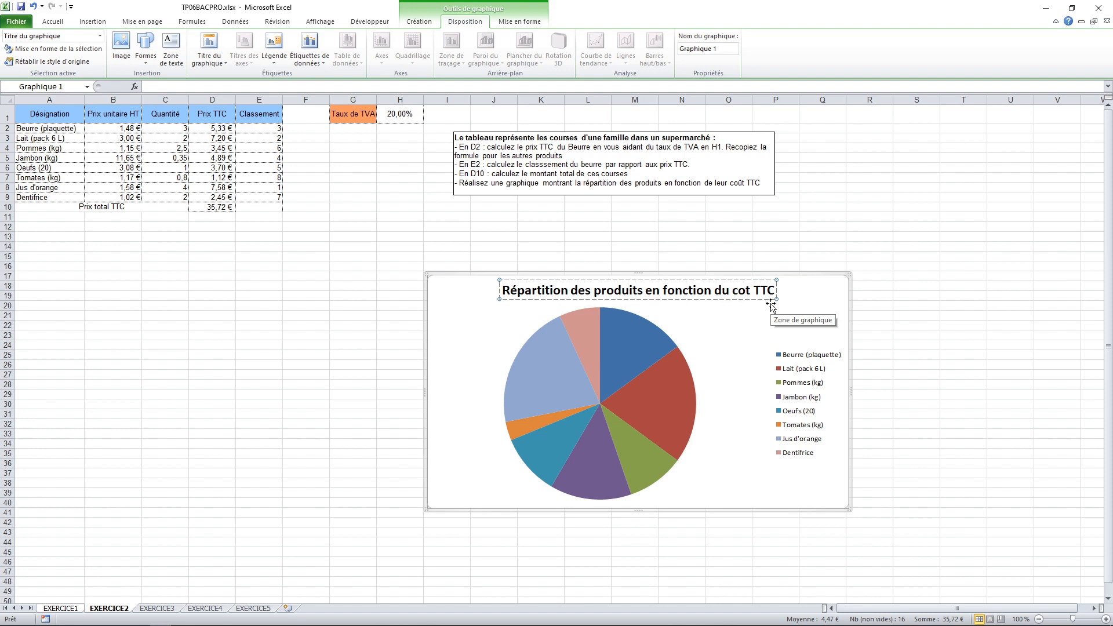
text(û)
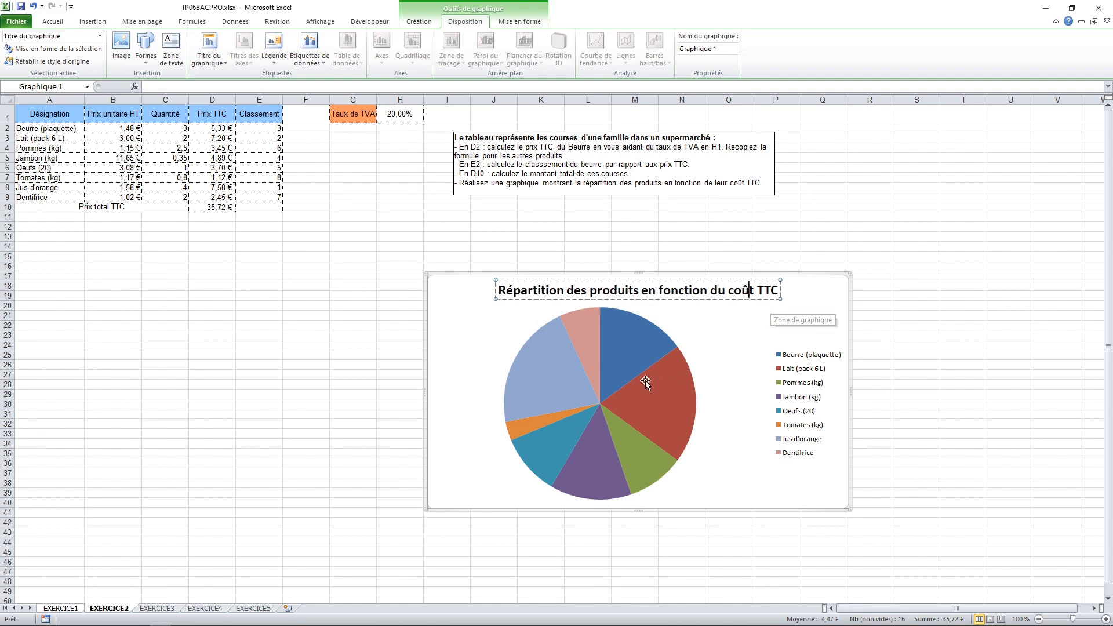
Add data labels to all slices of the pie chart
click(678, 432)
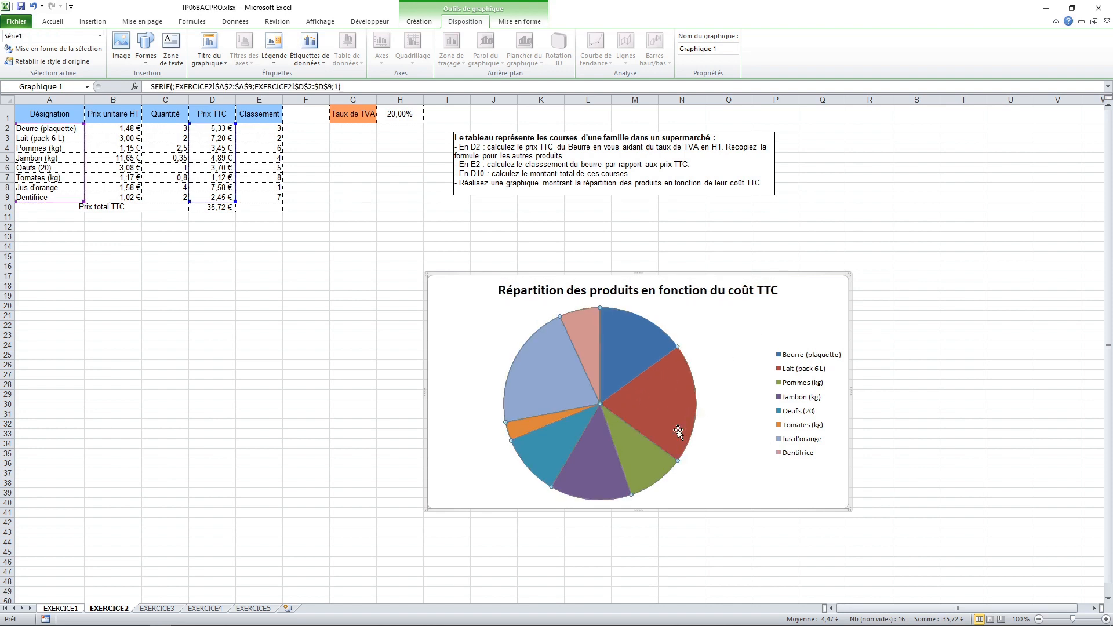
right_click(656, 405)
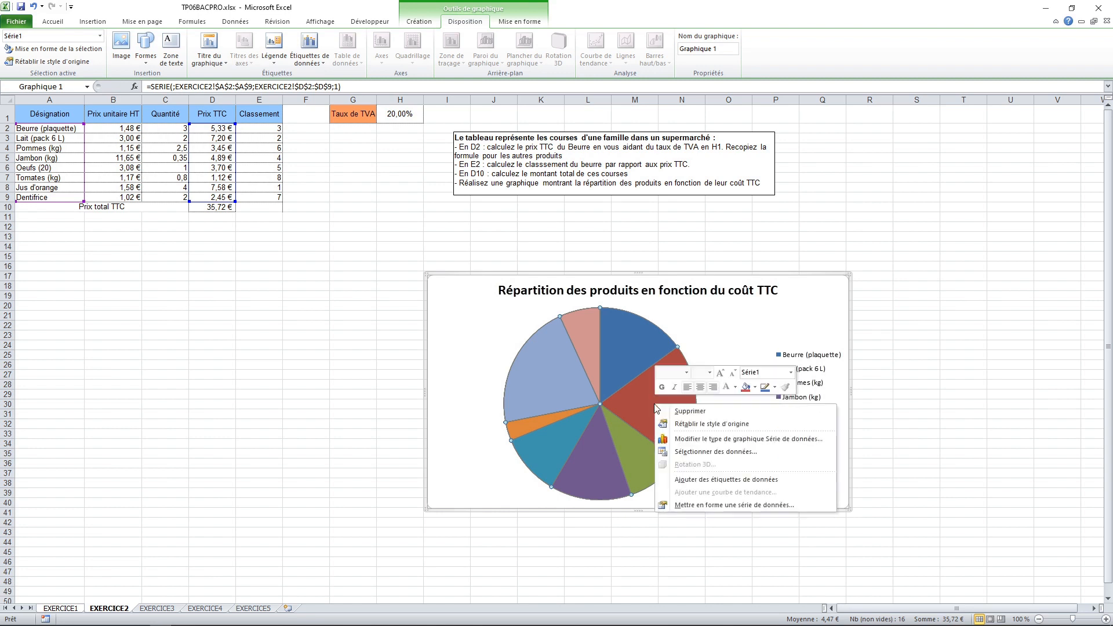
click(709, 481)
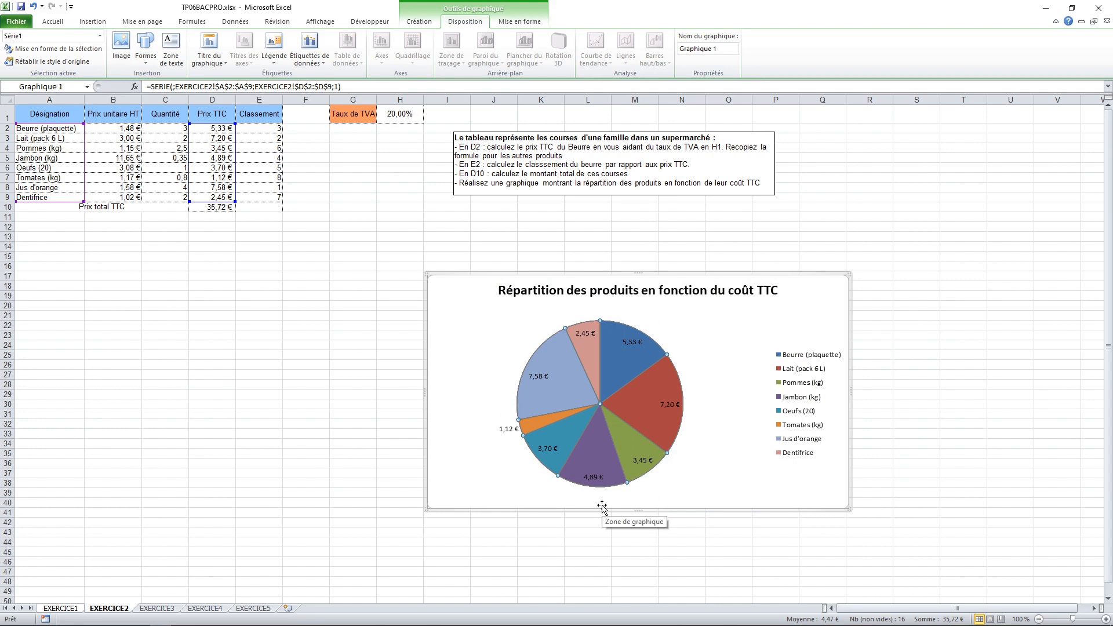
Make the pie's data labels display the percentage (Pourcentage) instead of the value (Valeur)
click(665, 407)
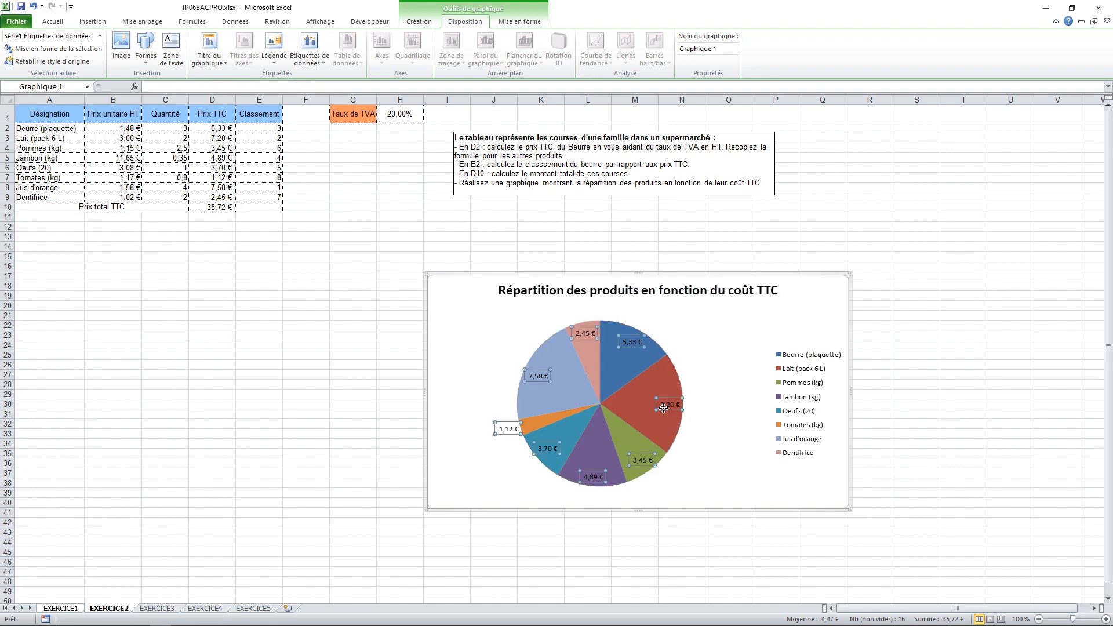
right_click(664, 408)
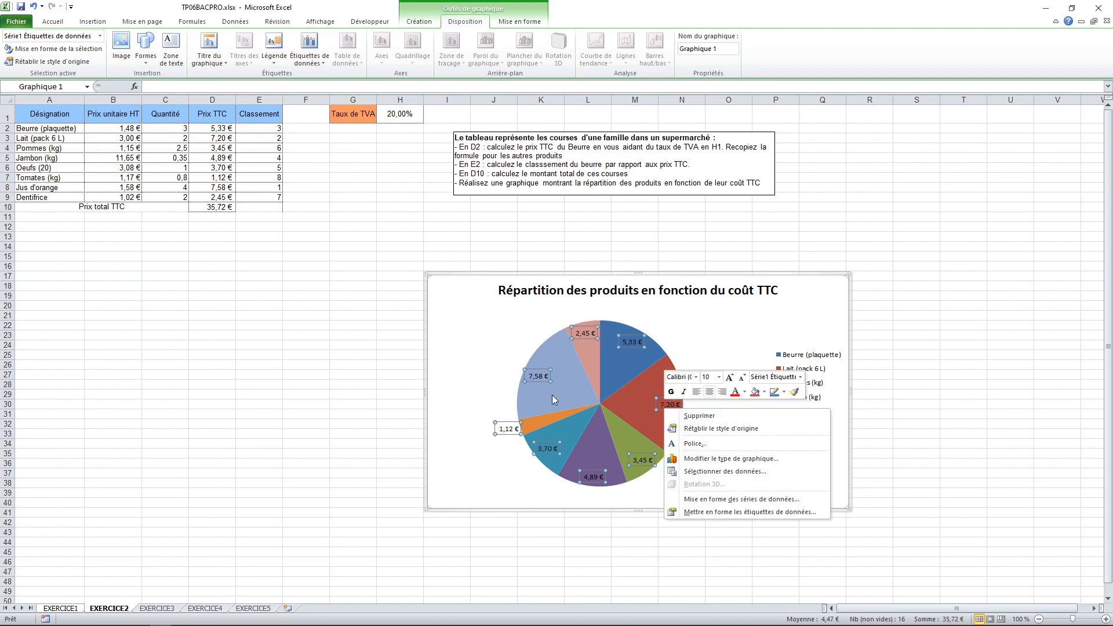
click(714, 513)
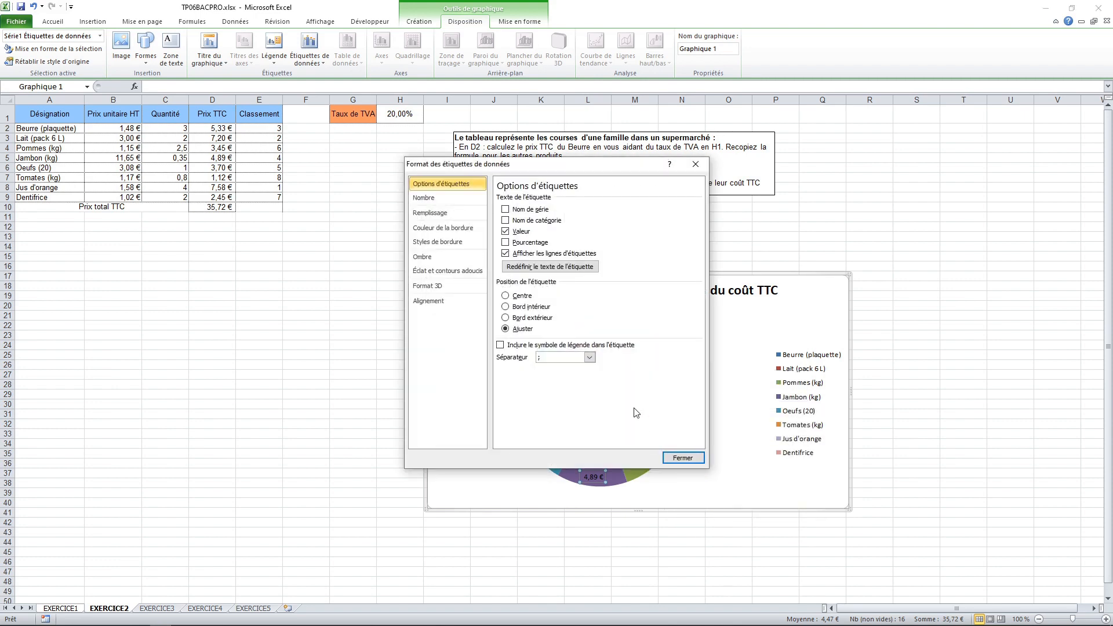
click(505, 231)
click(505, 242)
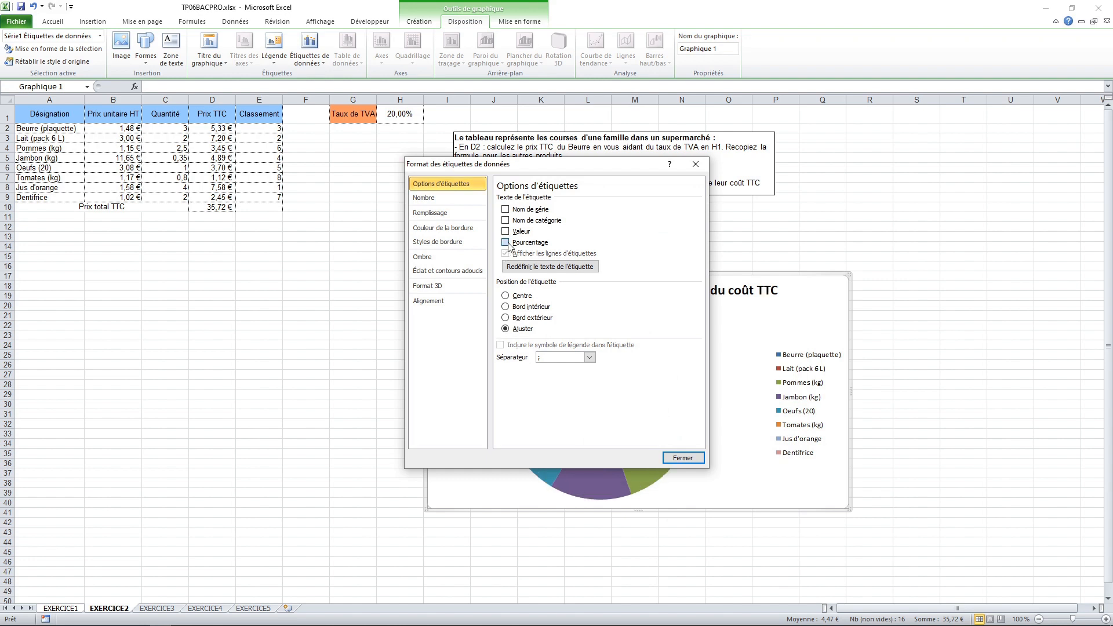
Format the numbers of the pie's data labels as Pourcentage with 2 decimals
click(458, 200)
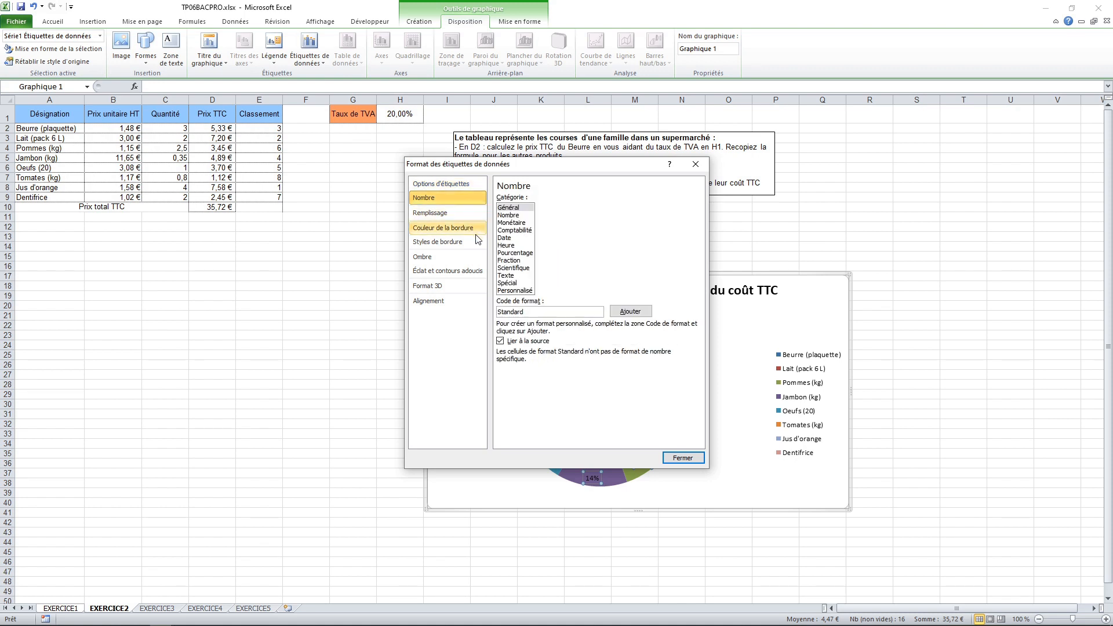
click(514, 254)
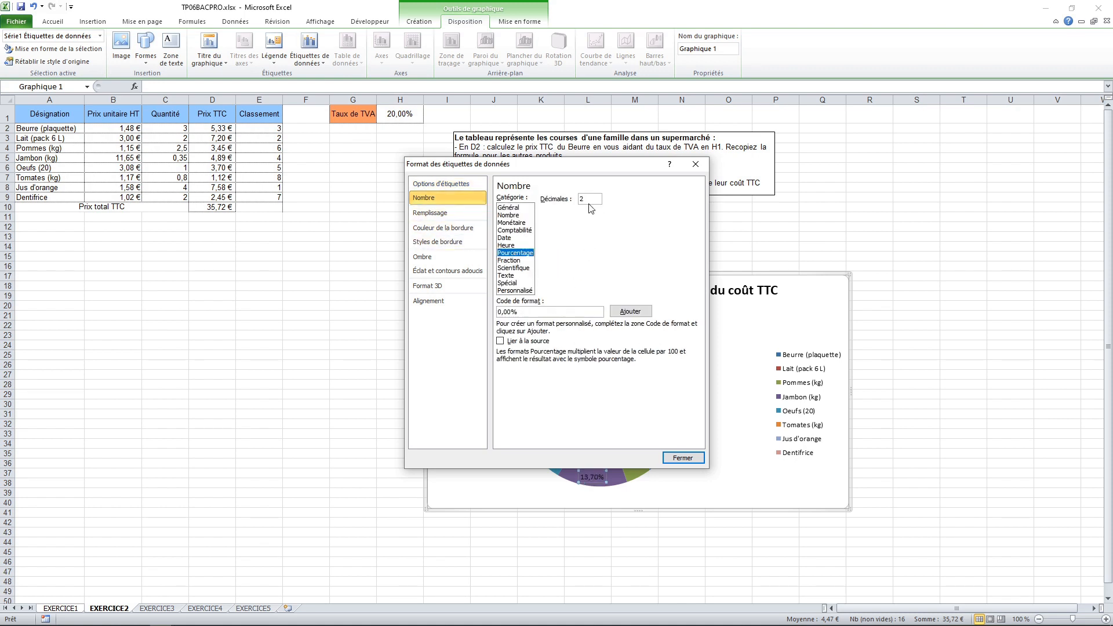
click(683, 459)
click(729, 478)
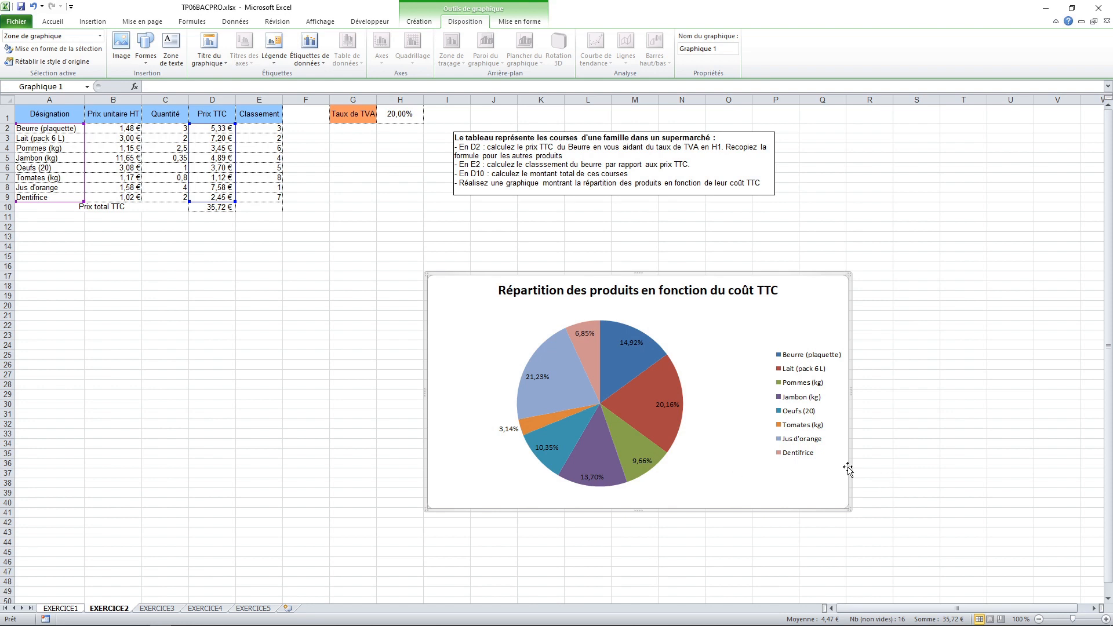
click(805, 432)
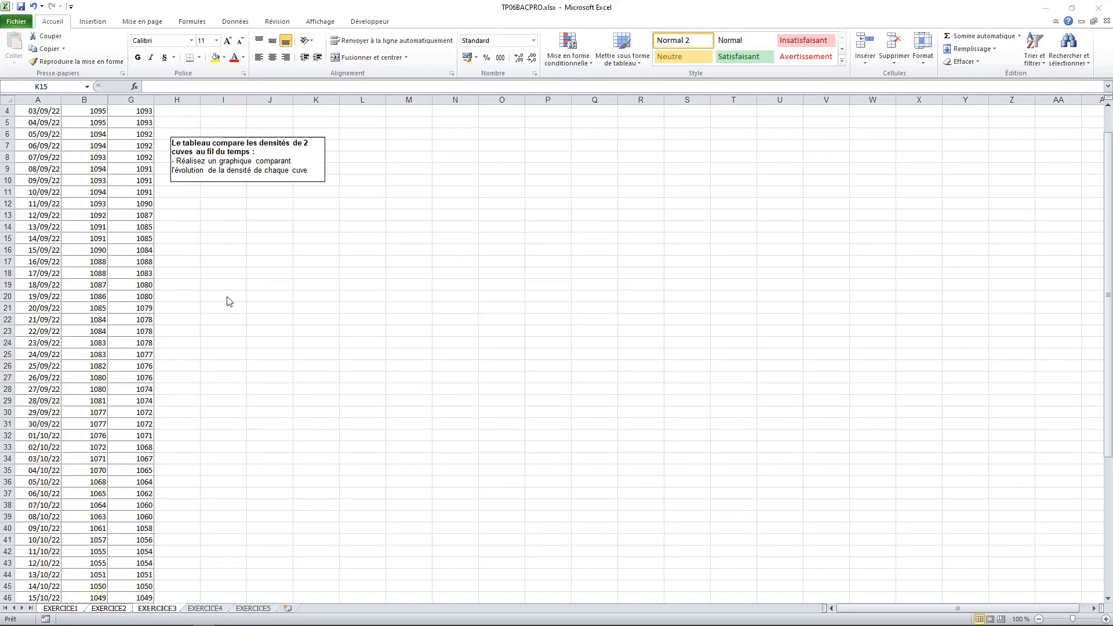
Look through EXERCICE3's instructions and its dated density table for cuves n°10 and n°11, down to the last row
scroll(228, 301, up, 1)
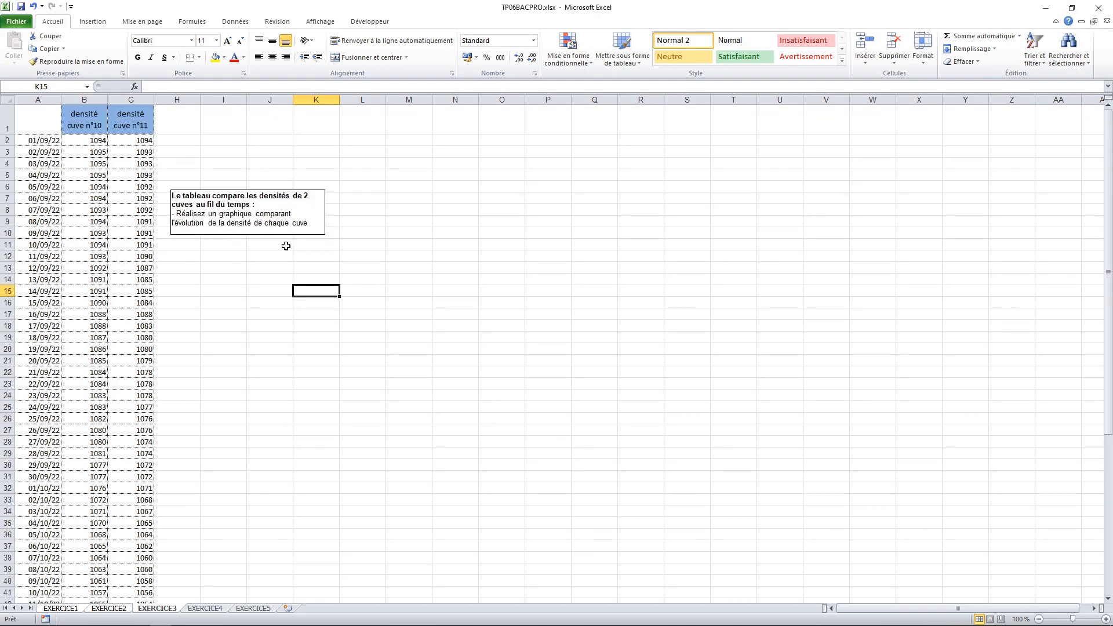
scroll(293, 244, down, 10)
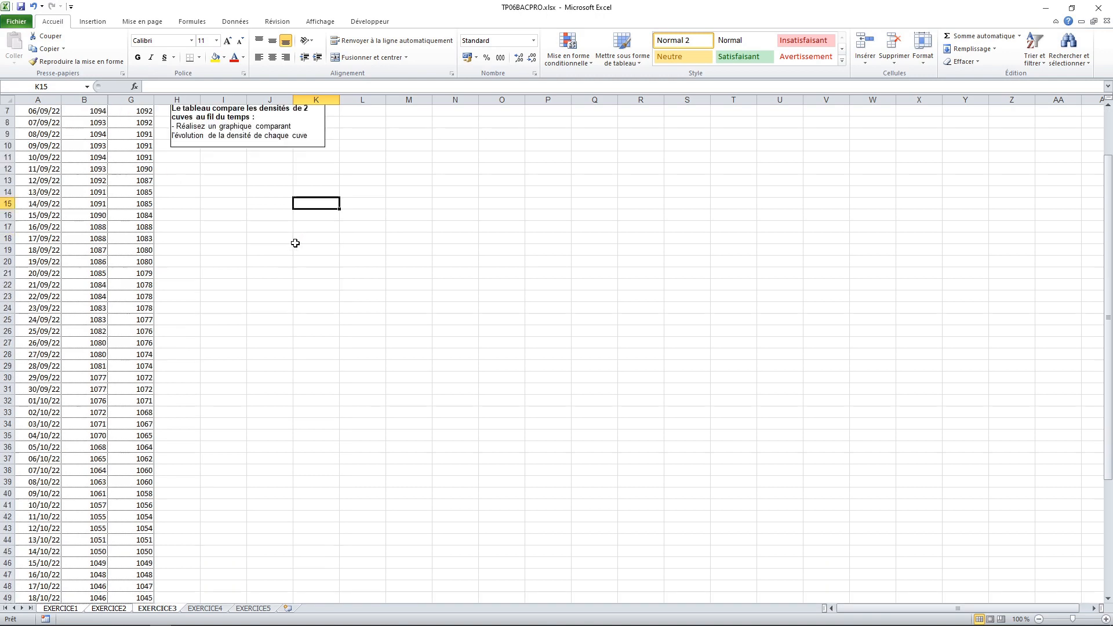
scroll(304, 257, up, 10)
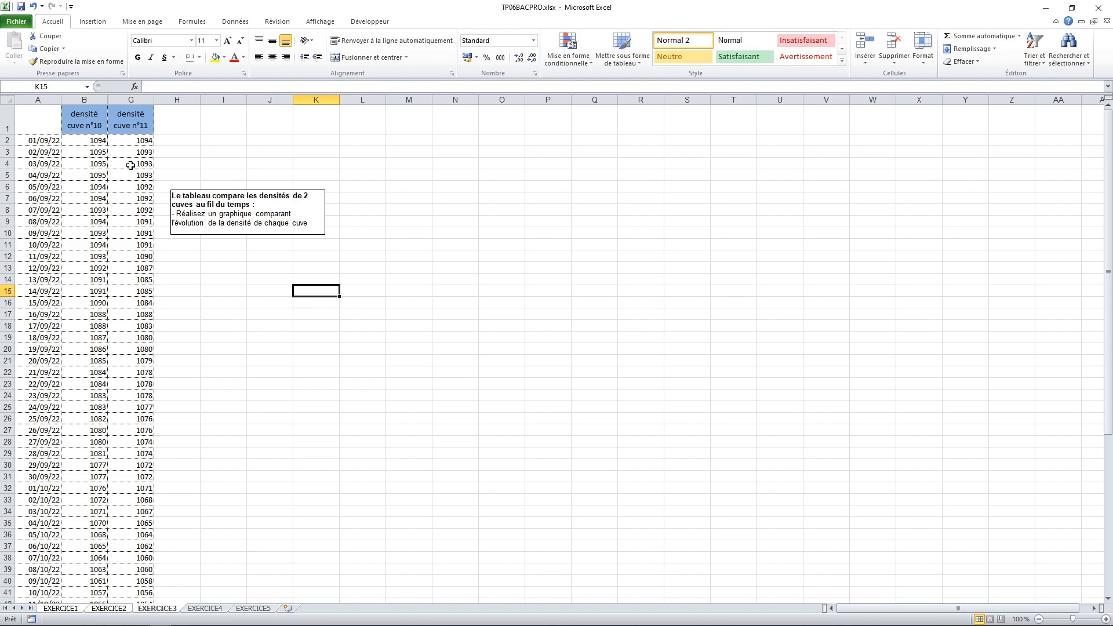
scroll(133, 165, down, 11)
scroll(151, 214, down, 2)
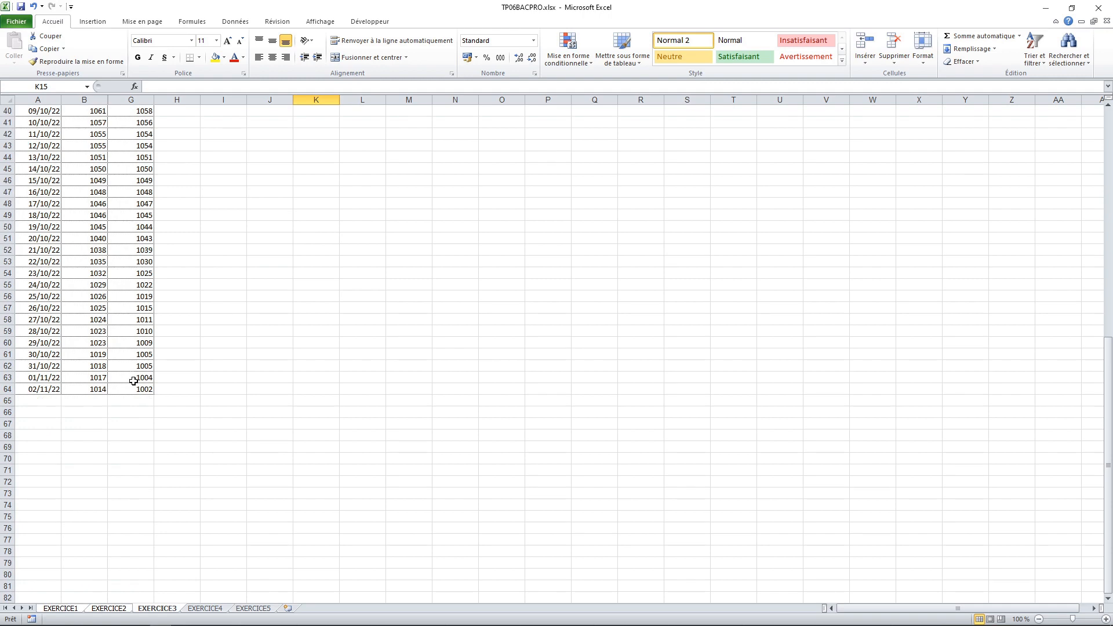
Insert a basic 2D line chart from the data in A2:G64 and place it, enlarged, beside the instruction box
drag(139, 389, 29, 143)
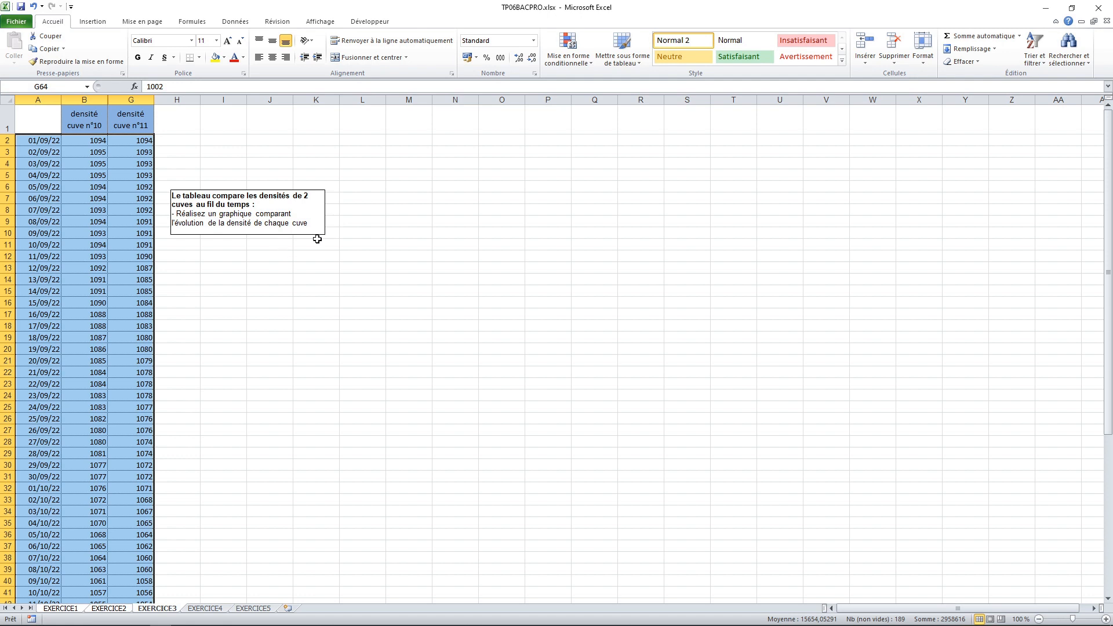
click(93, 22)
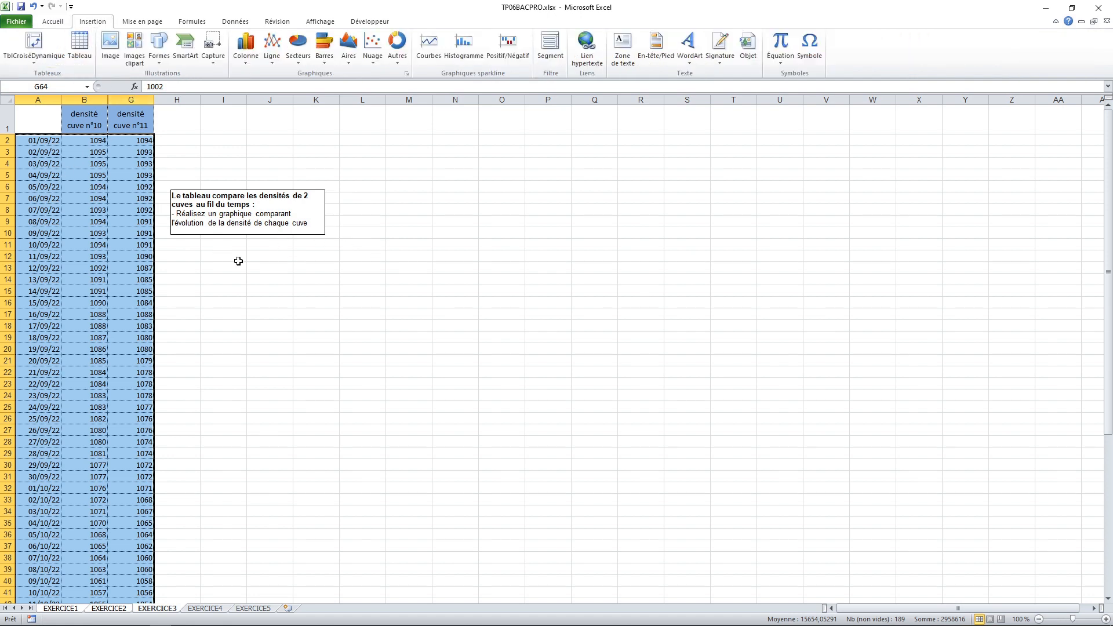
click(274, 58)
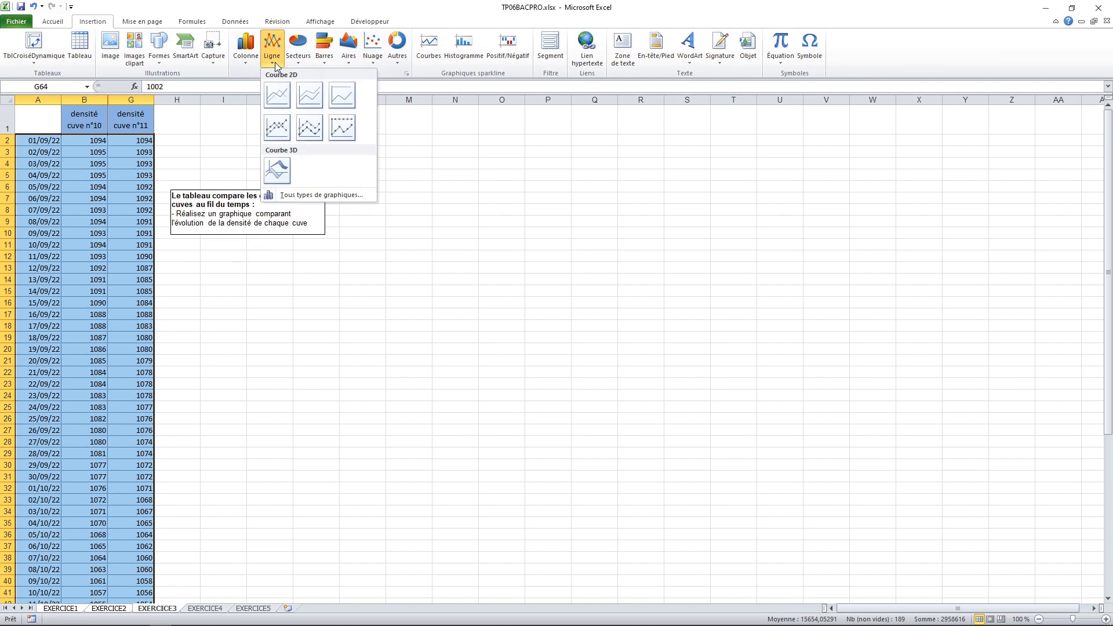
click(278, 97)
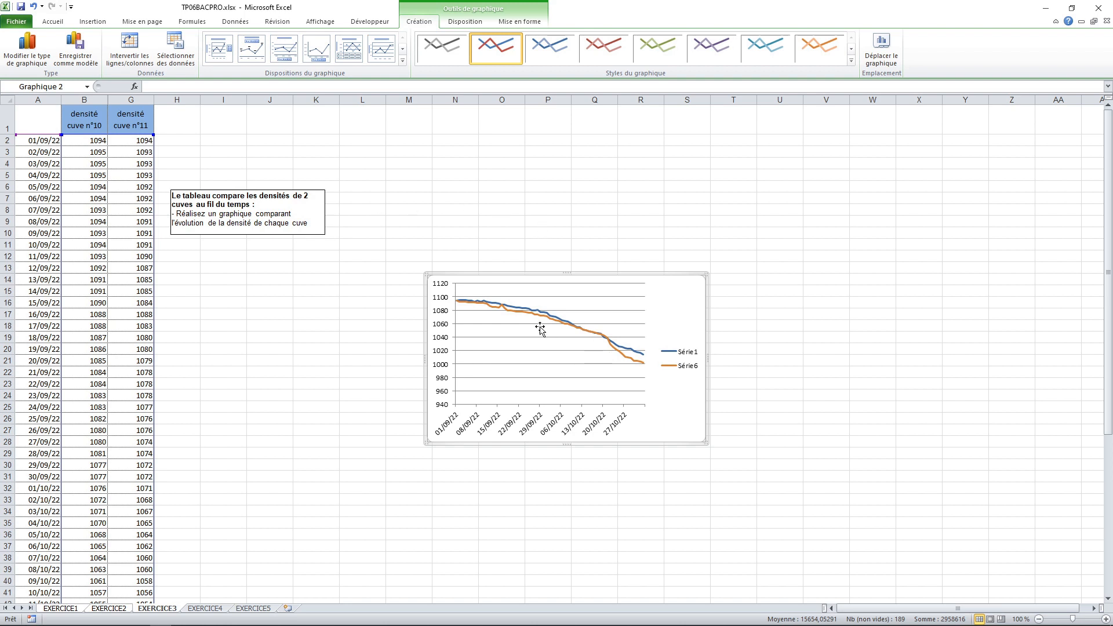
drag(702, 444, 902, 527)
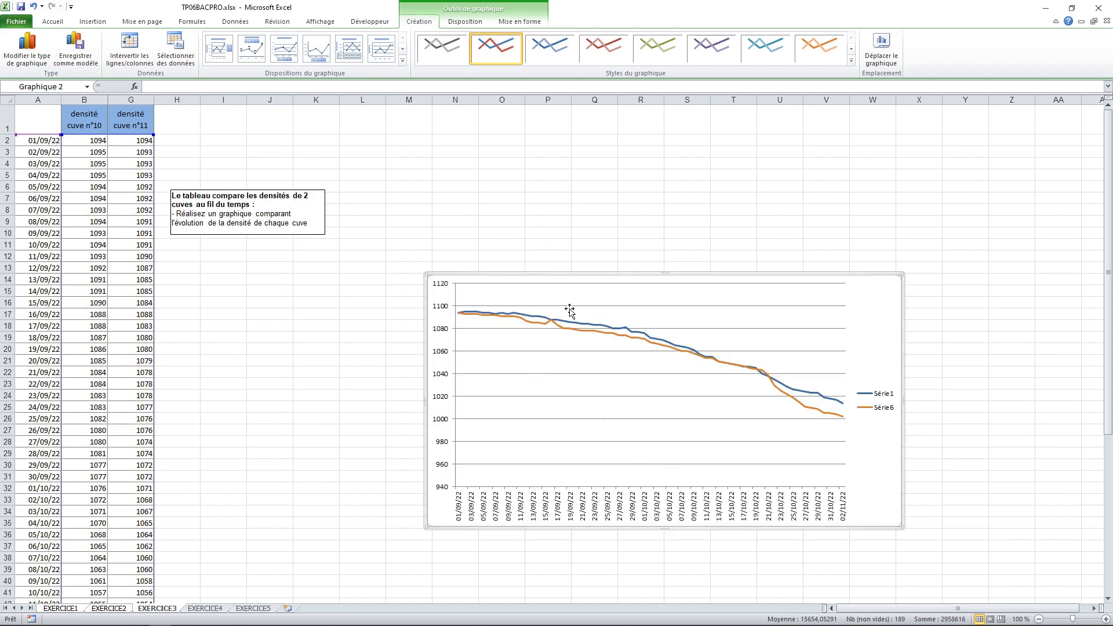
drag(581, 272, 496, 130)
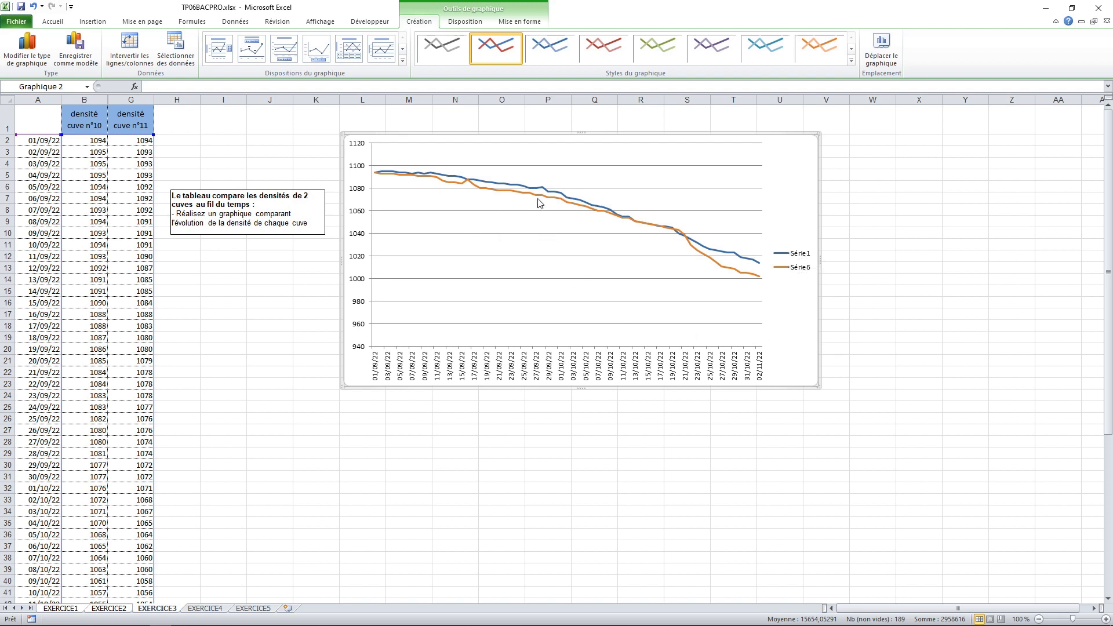
Name the chart's first data series from header cell B1 (densité cuve n°10)
click(180, 49)
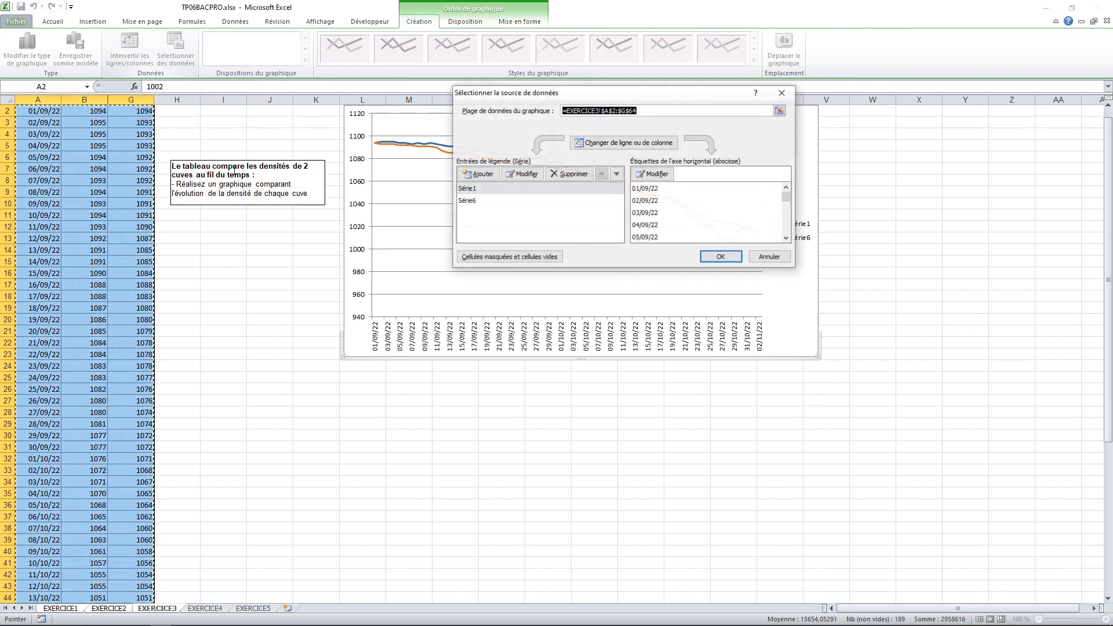
click(469, 189)
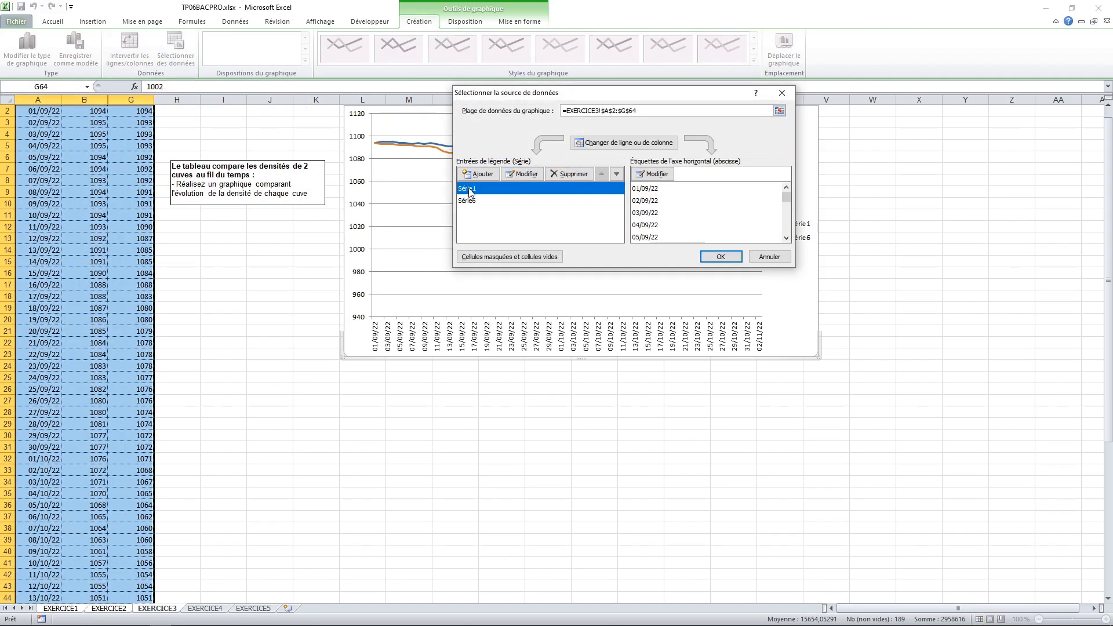
click(524, 176)
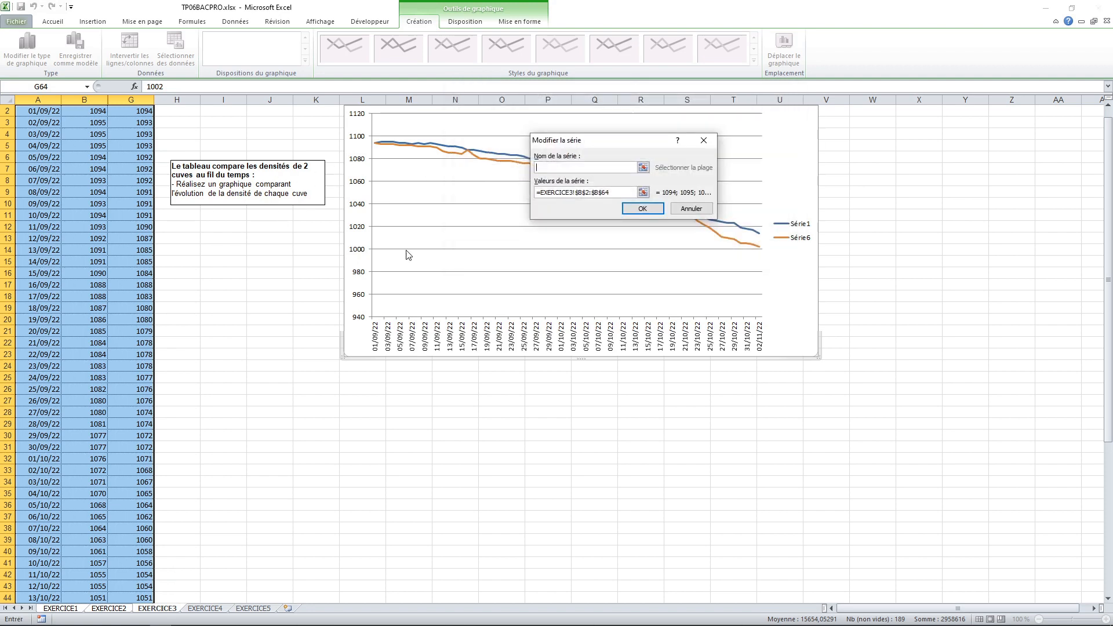
drag(1108, 238, 1108, 216)
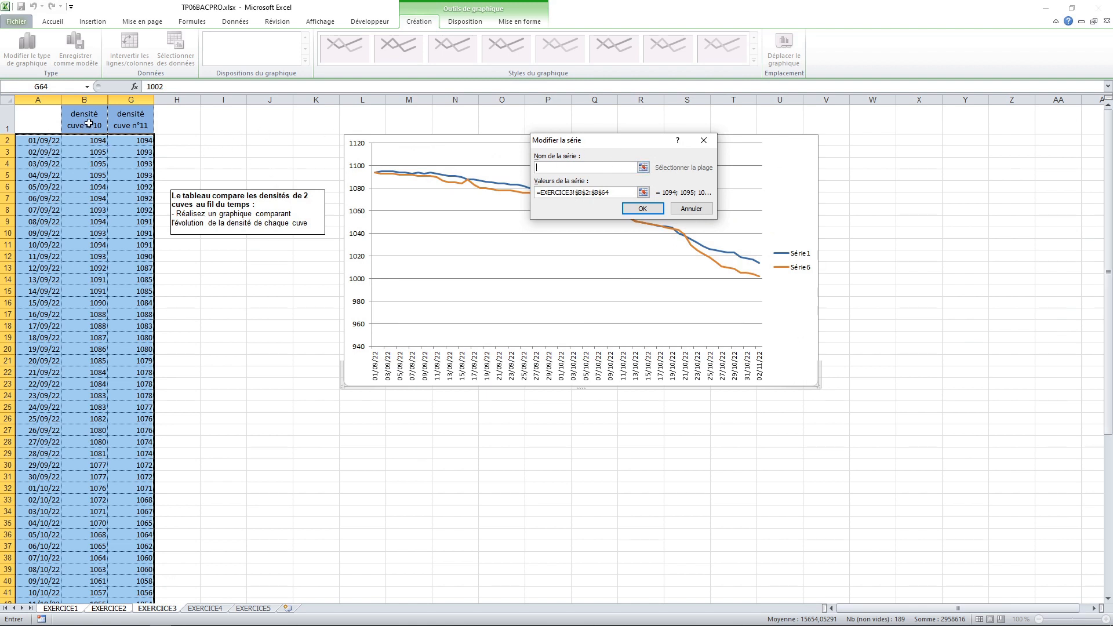
click(644, 167)
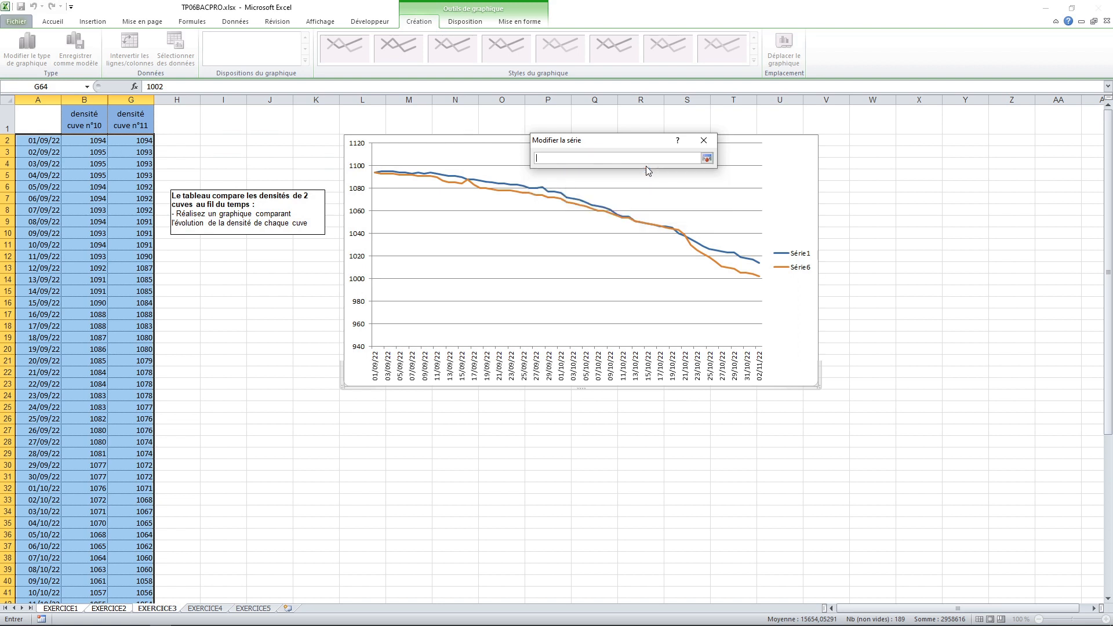
click(89, 119)
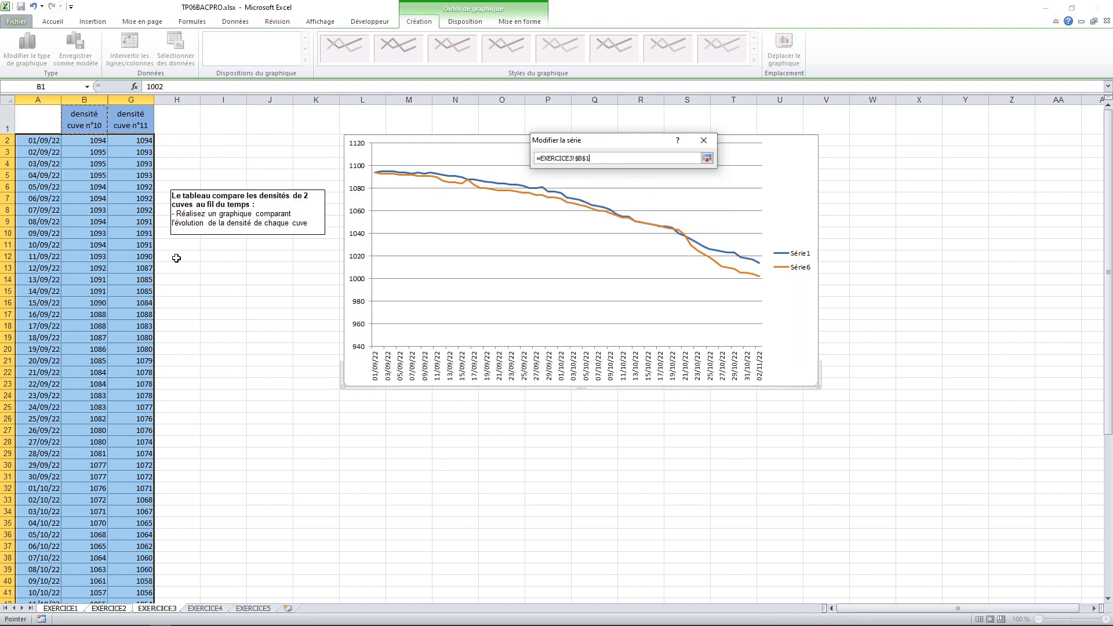
click(707, 158)
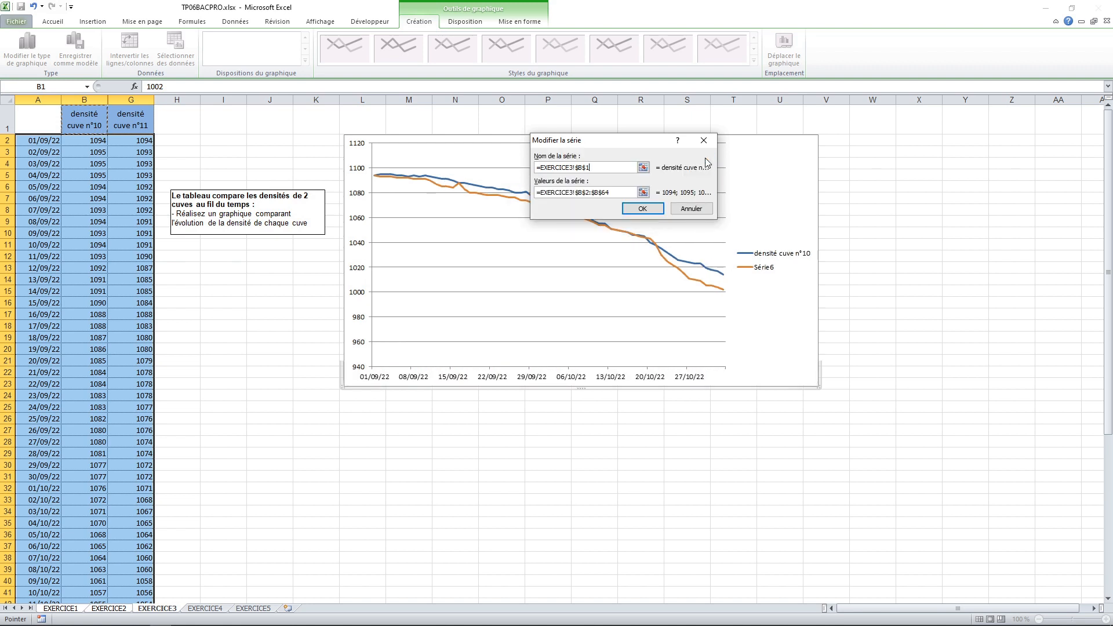
click(643, 209)
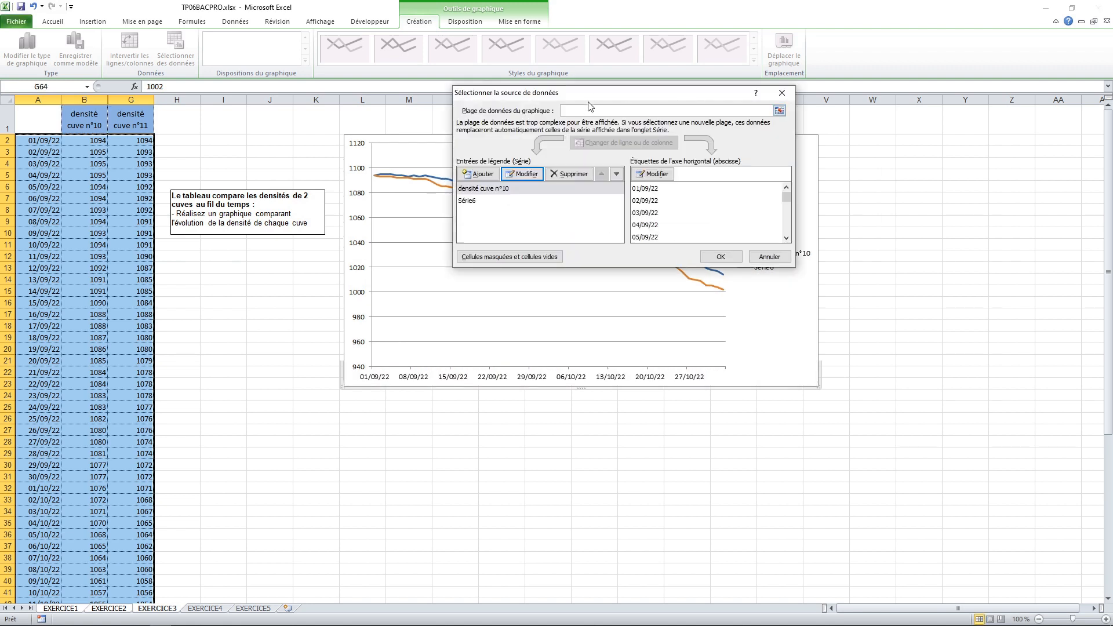
Name the chart's second data series from header cell G1 (densité cuve n°11) and apply the data source changes
drag(596, 92, 419, 198)
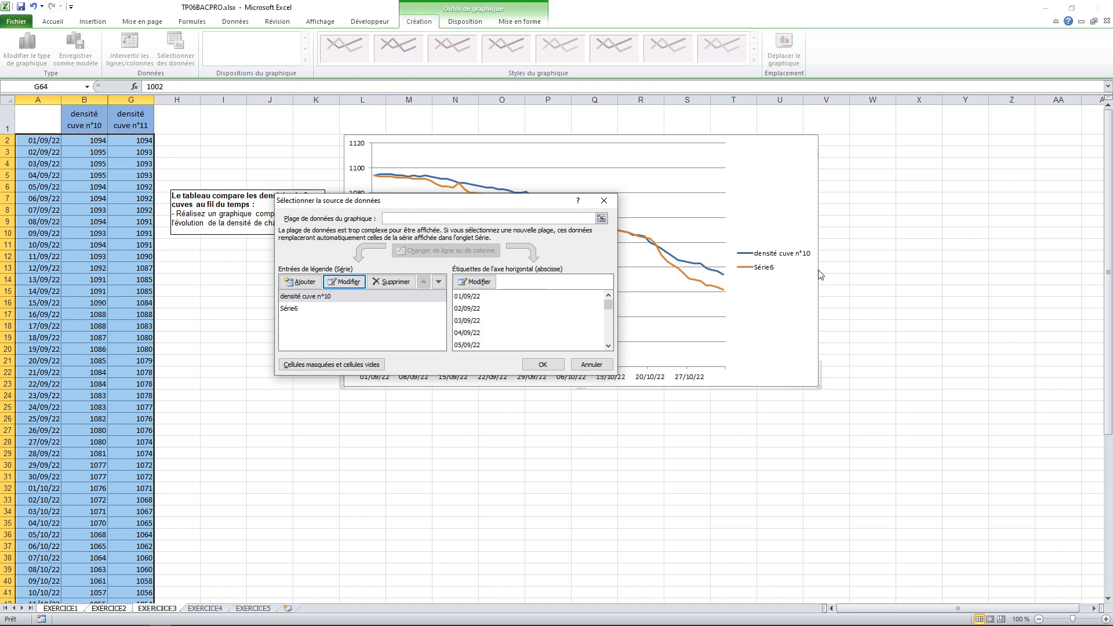
click(296, 311)
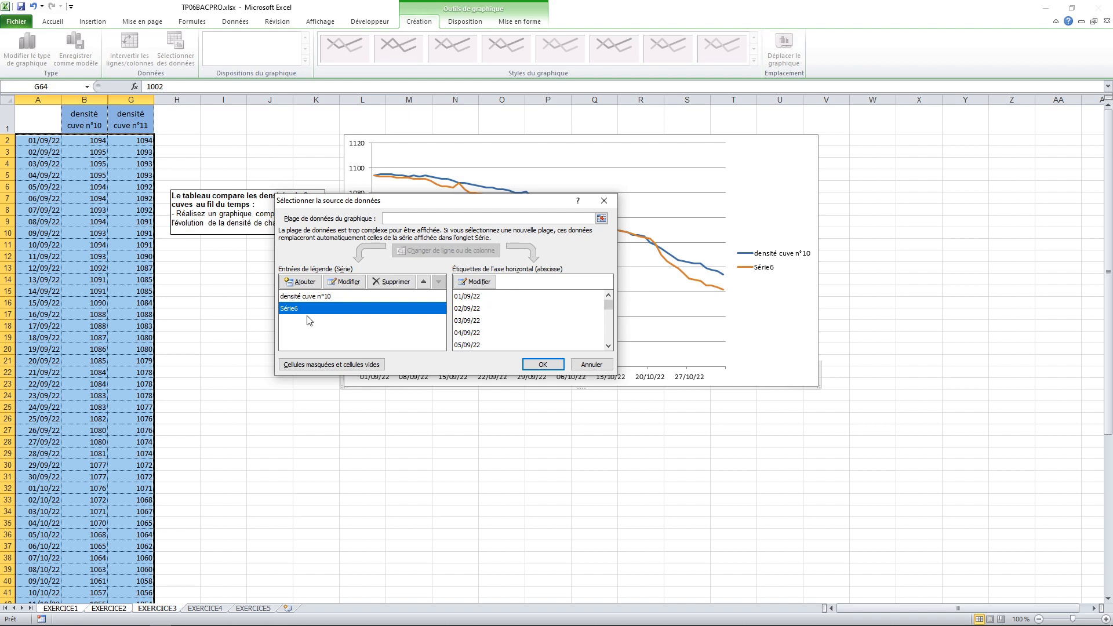
click(346, 283)
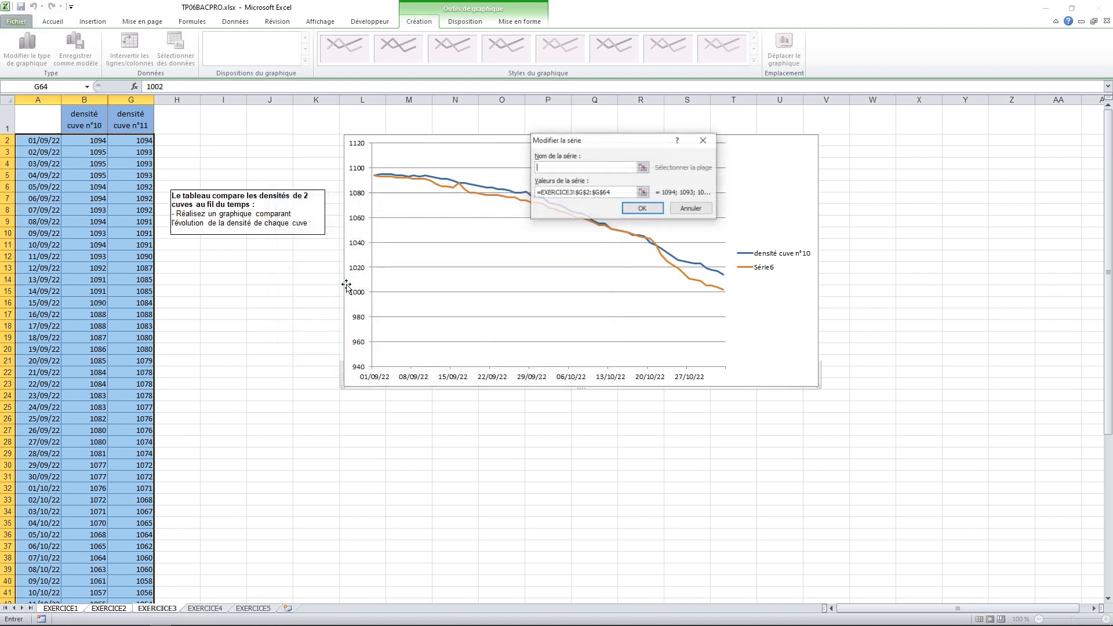
click(643, 167)
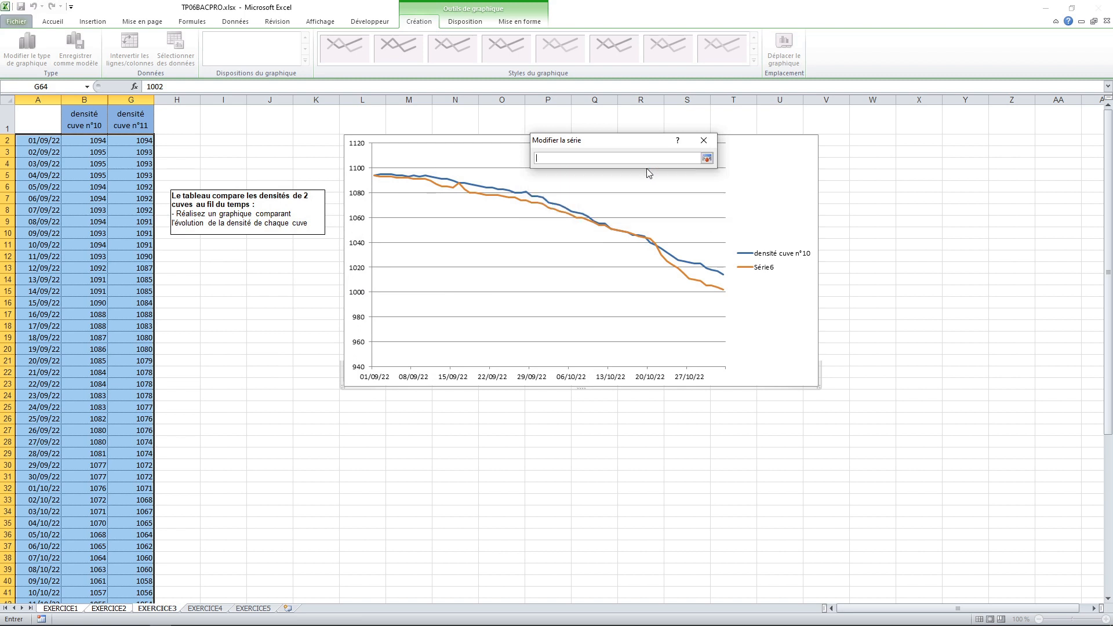
click(137, 114)
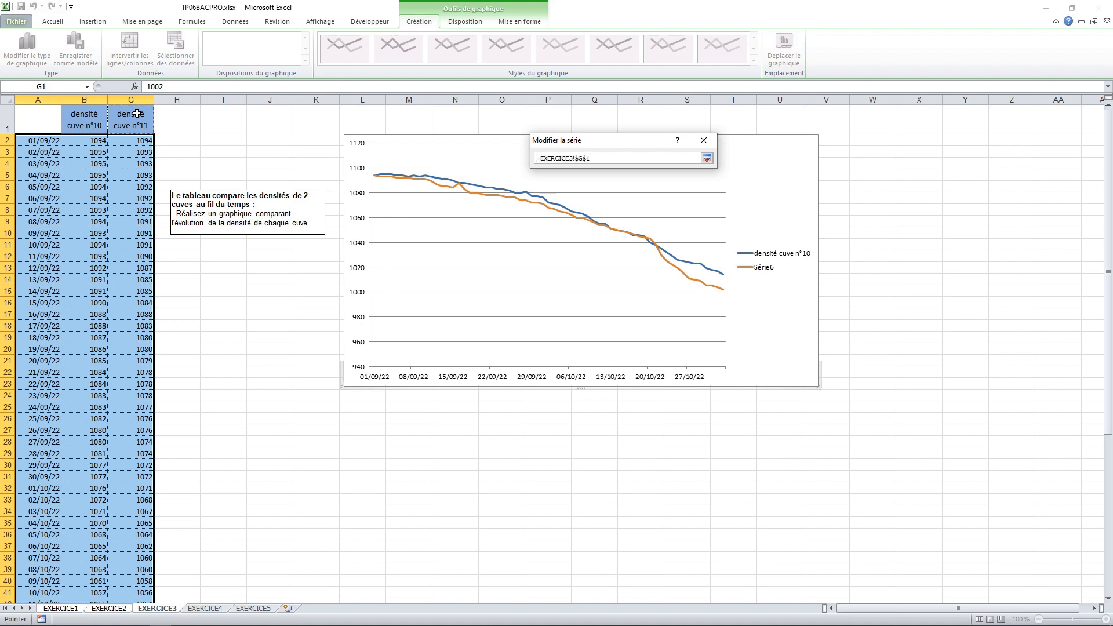
click(707, 158)
click(640, 211)
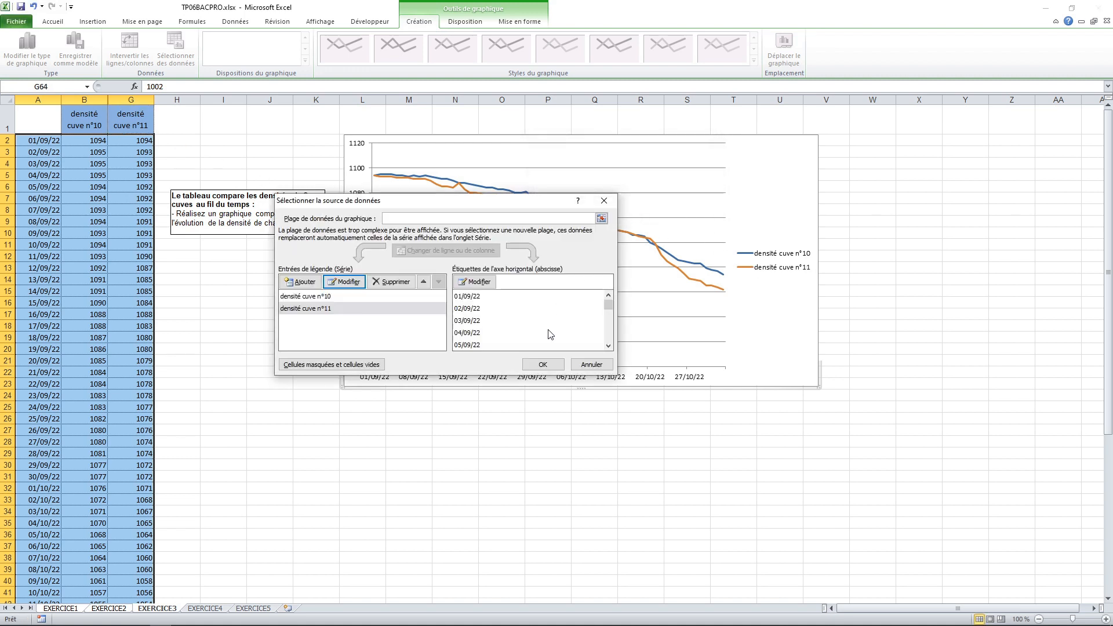
click(543, 365)
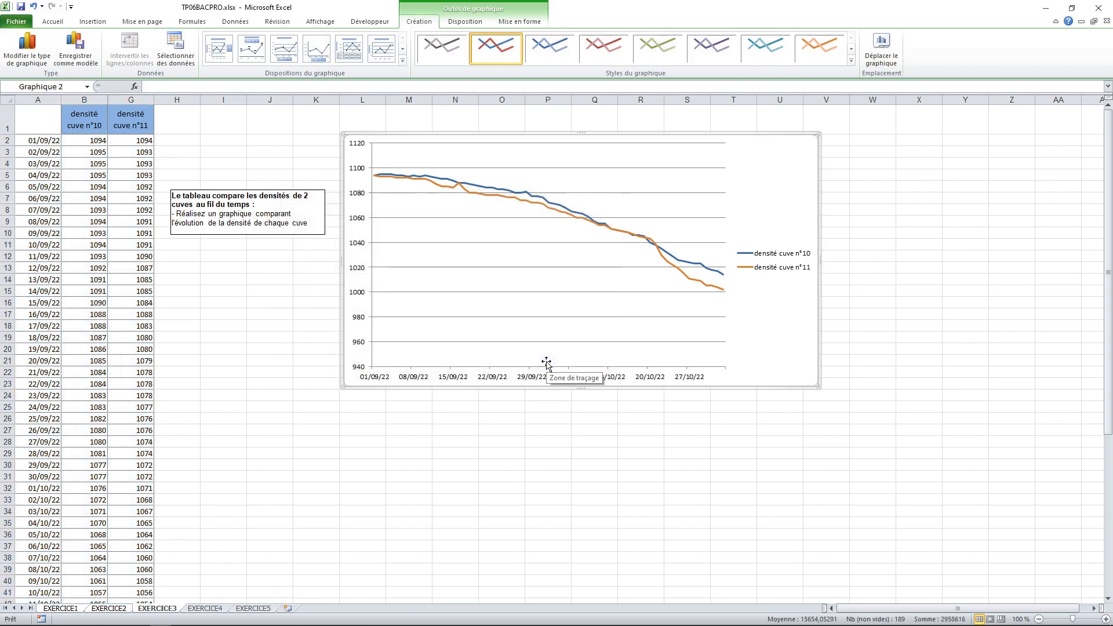
Add a title above the line chart reading "Evolution de la densité des cuves n°10 et 11 au fil du temps"
click(465, 21)
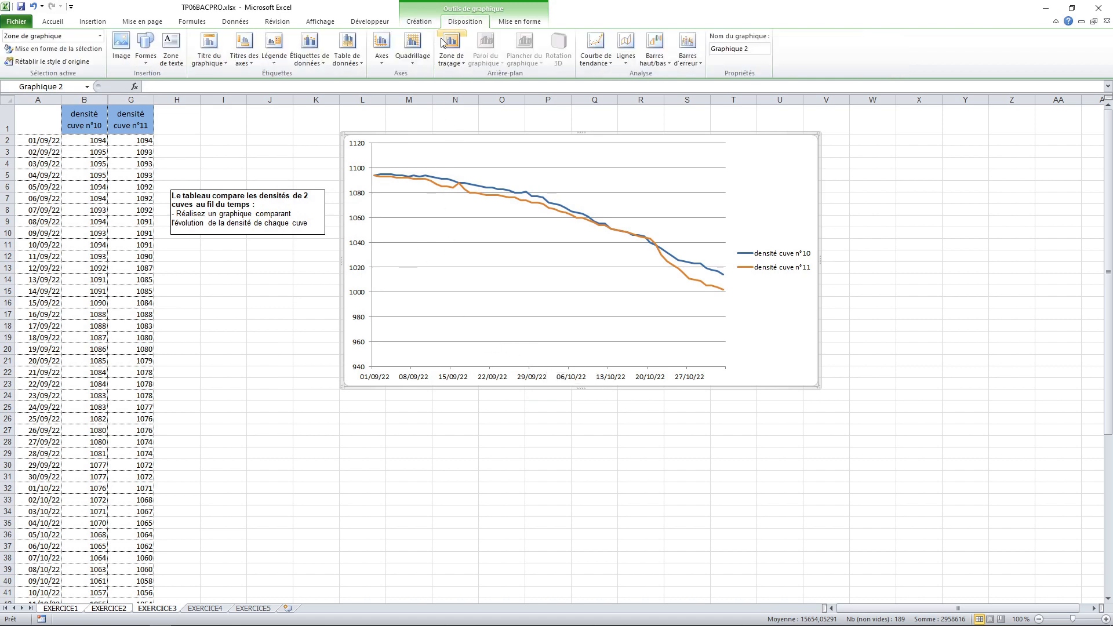
click(204, 61)
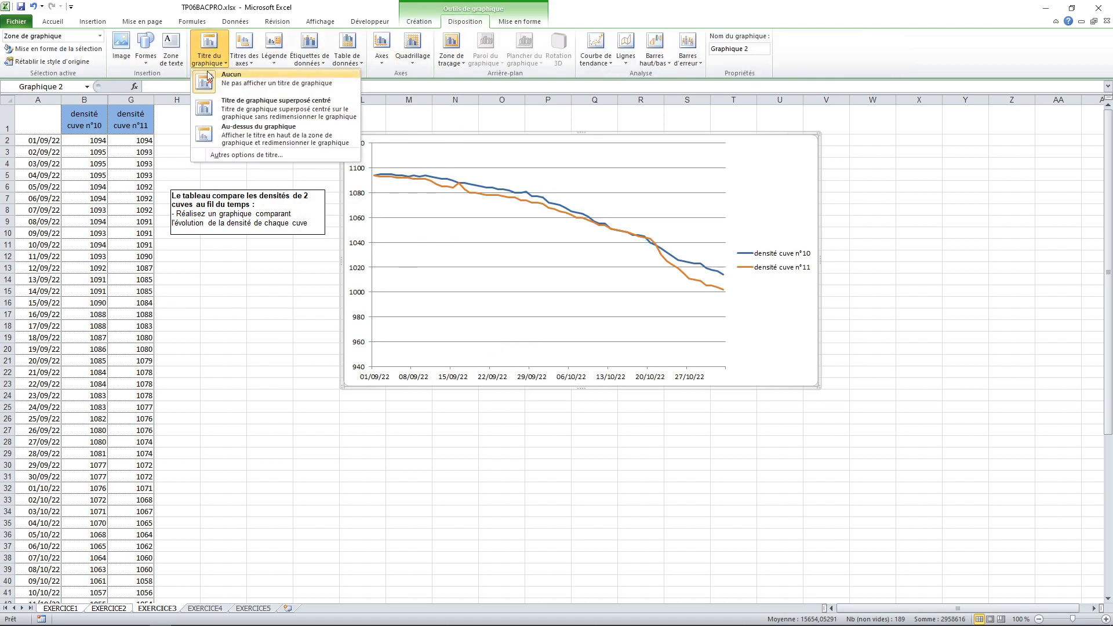
click(249, 138)
double_click(594, 152)
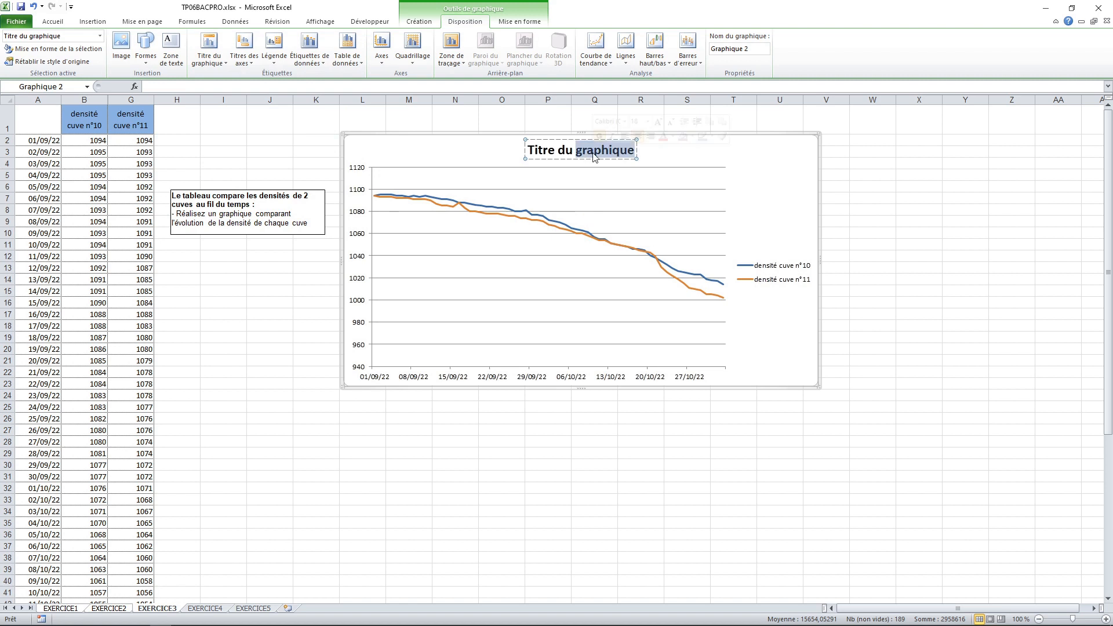
triple_click(551, 155)
text(Evolu)
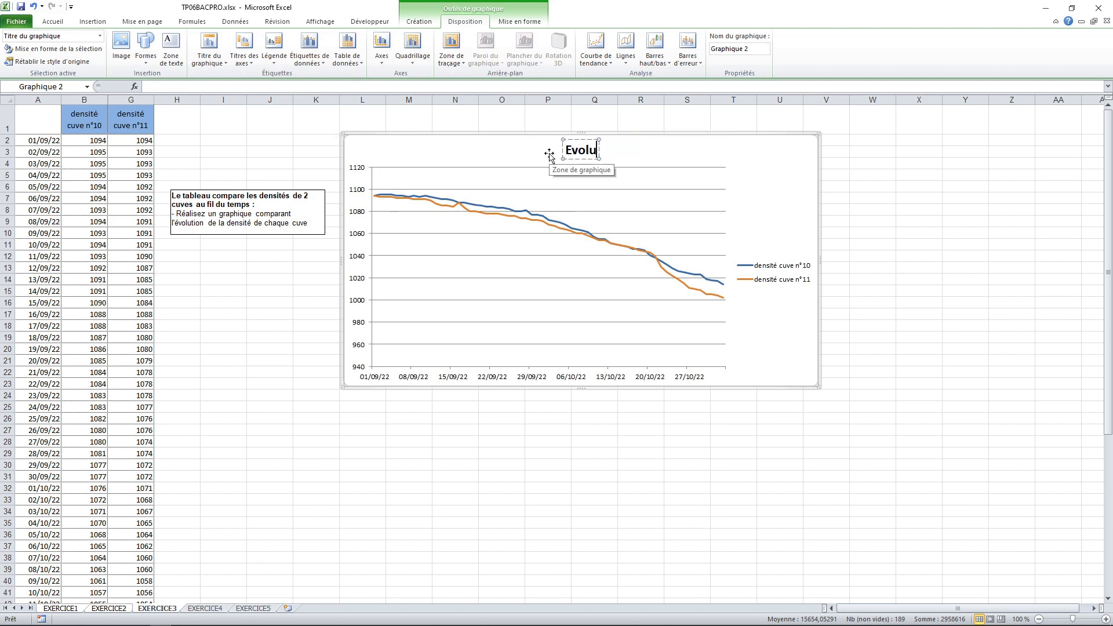
text(tion de la dens)
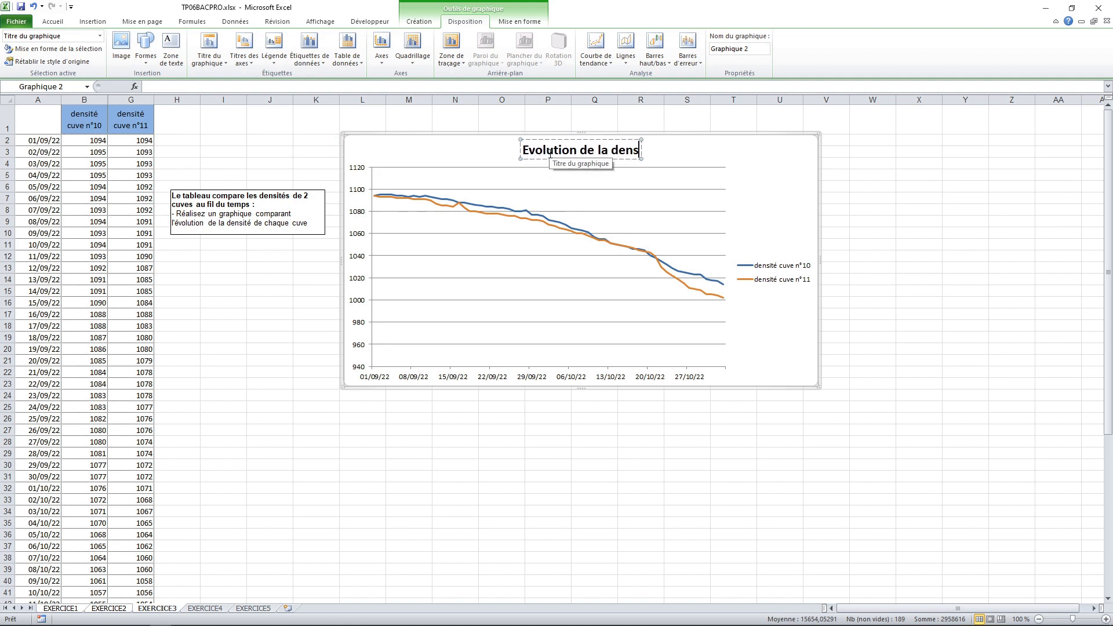
text(ité des cuve)
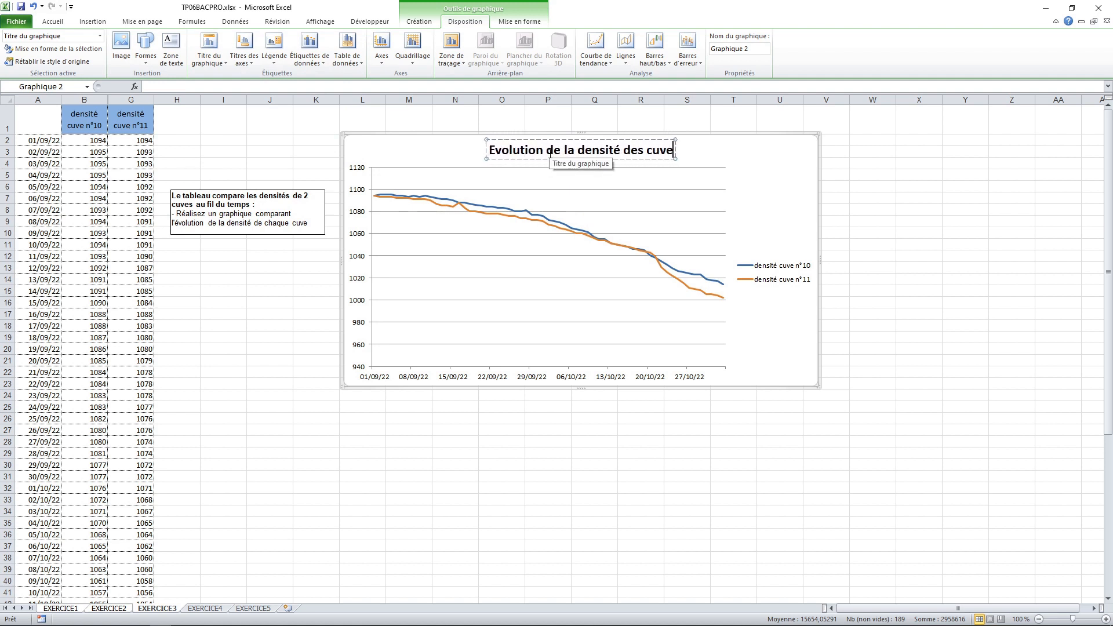
text(s)
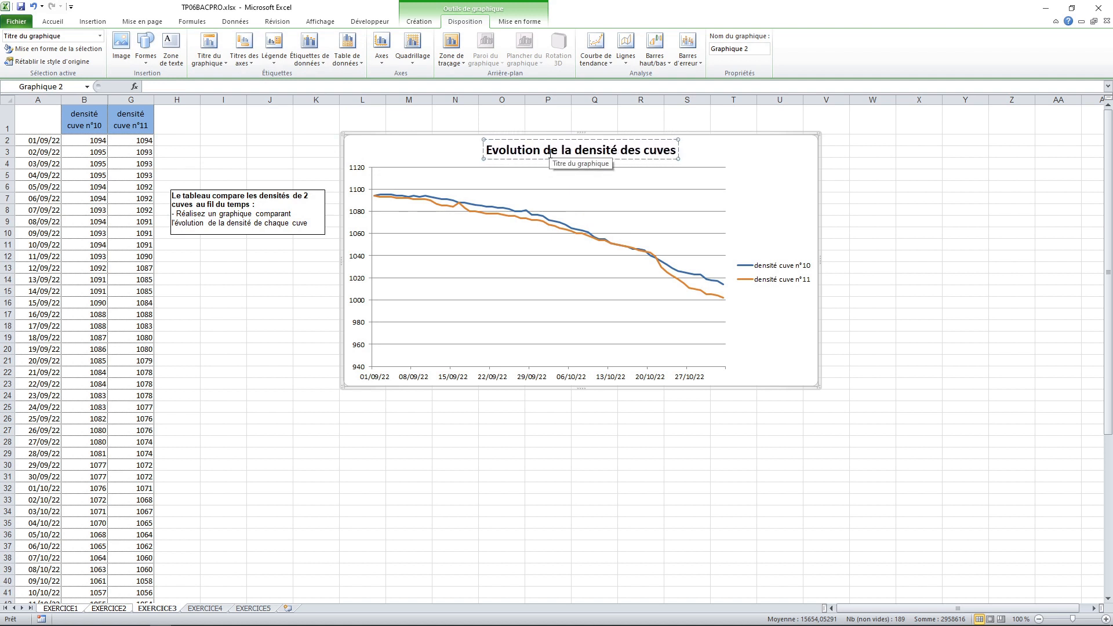
text( n°1)
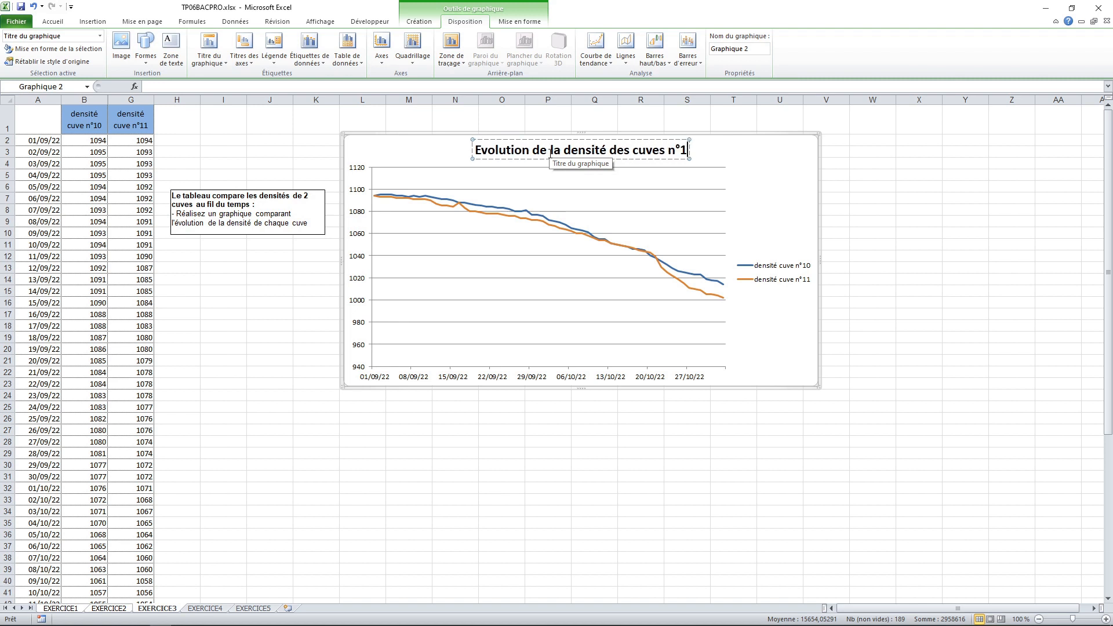
text(0 et 11)
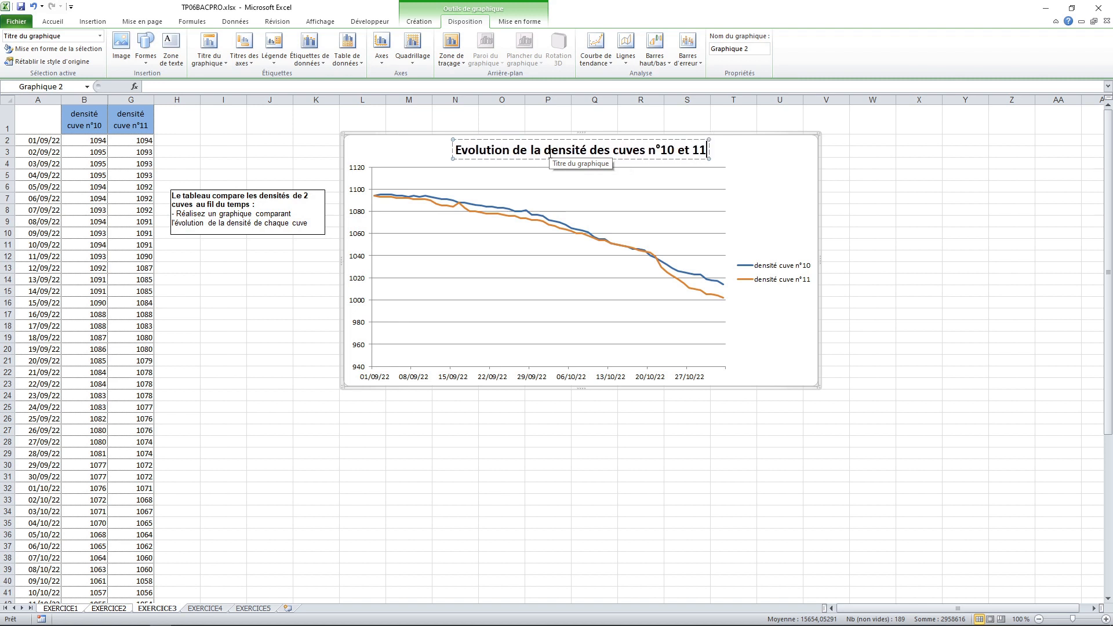
text( au fil du)
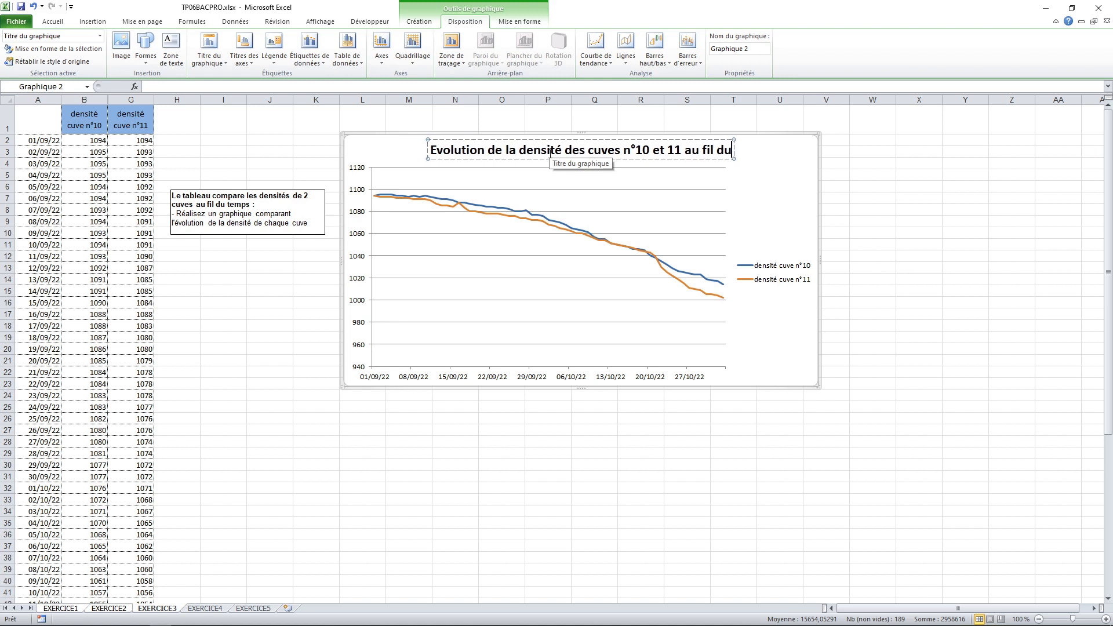
text( temps)
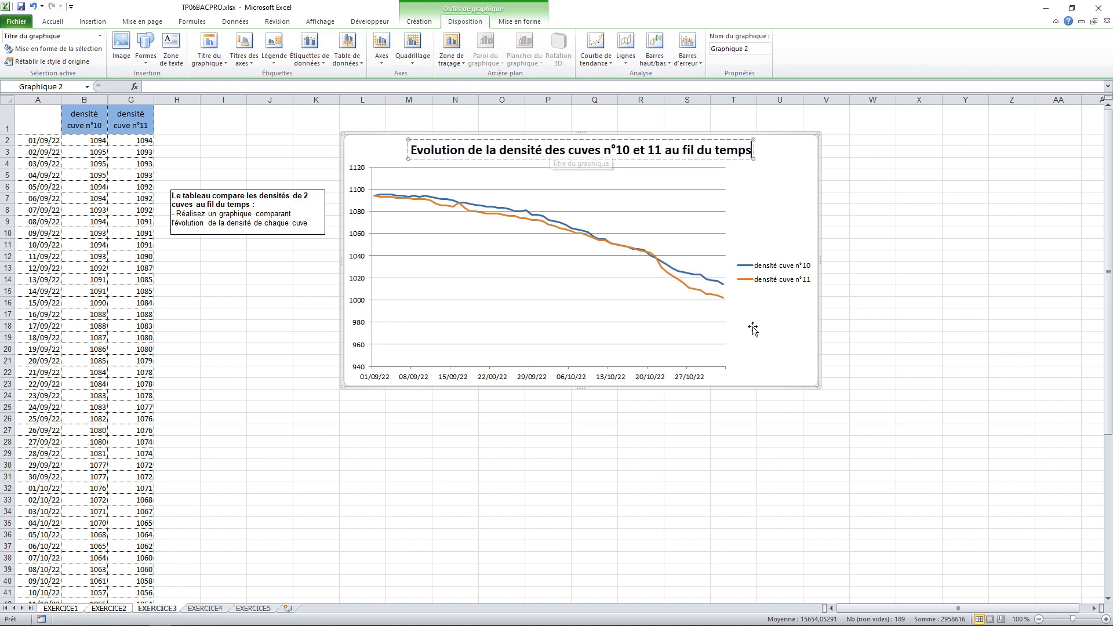
click(803, 339)
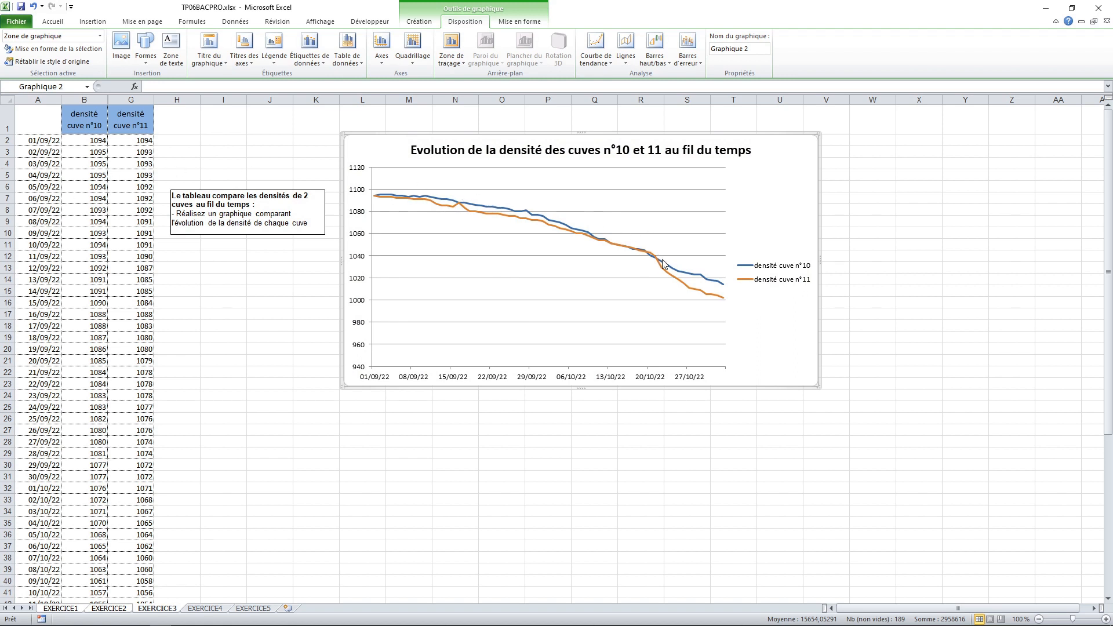
Look through EXERCICE4's instructions and its density and temperature table for cuves n°10 and n°11, down to the last row
mouse_move(664, 263)
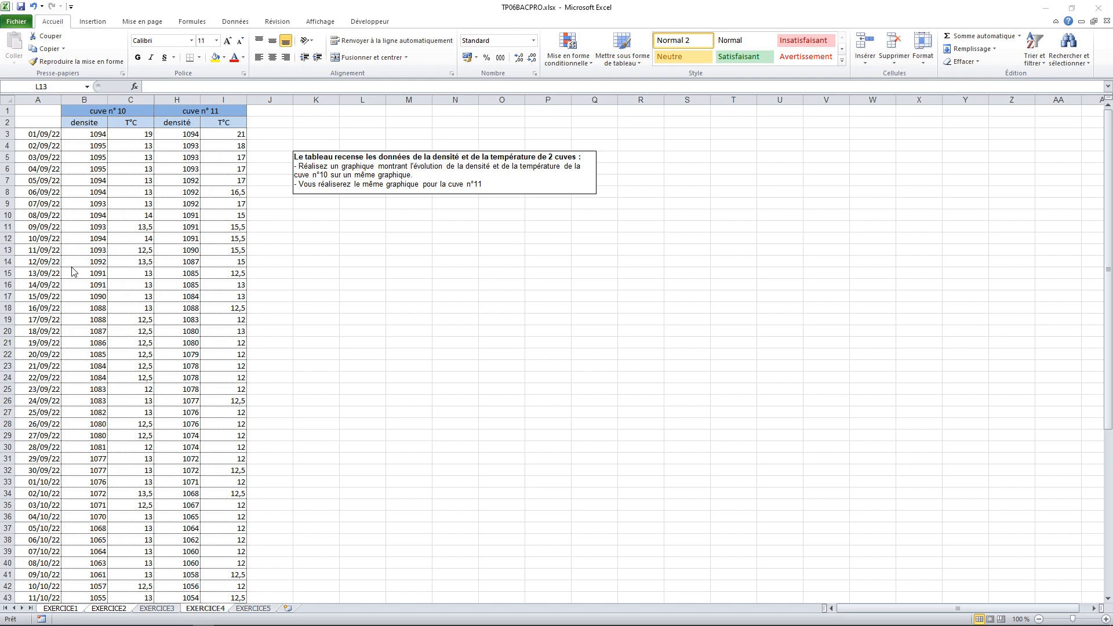
click(165, 309)
scroll(165, 309, down, 11)
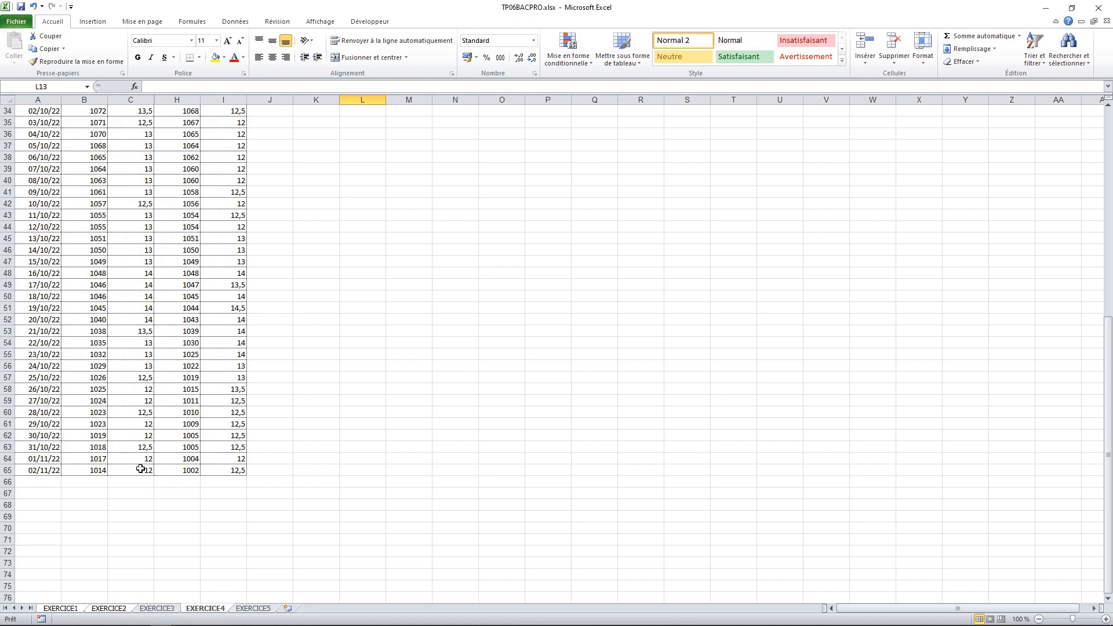
Insert a 2D line chart of cuve n°10's density and temperature from the range A2:C65, and enlarge it
drag(141, 468, 33, 133)
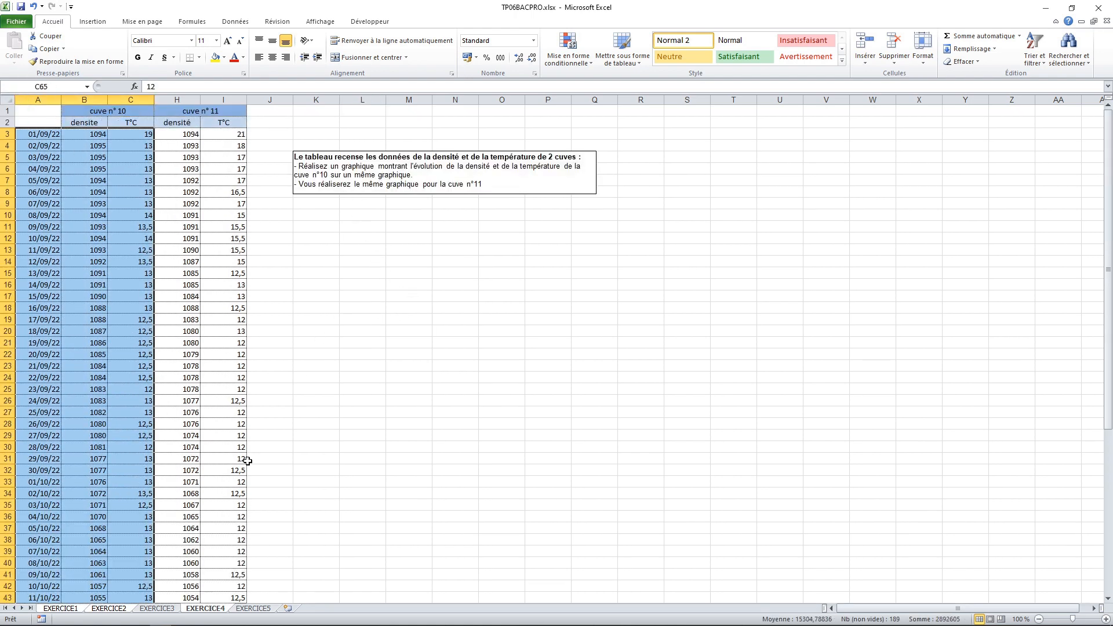
scroll(290, 432, down, 5)
scroll(291, 432, down, 5)
drag(124, 497, 23, 123)
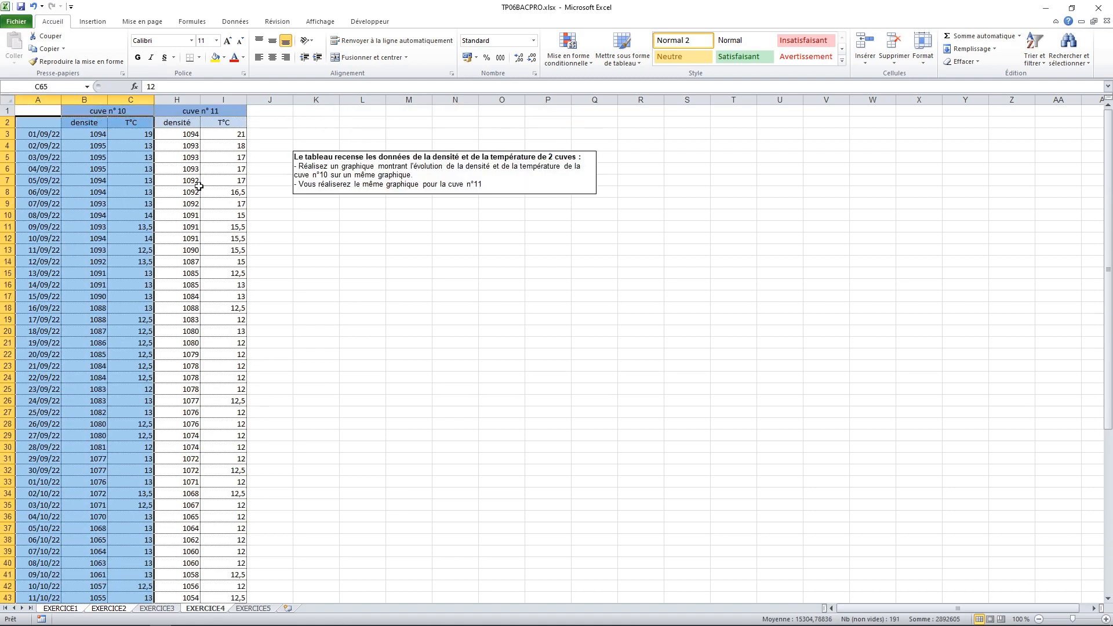
click(94, 22)
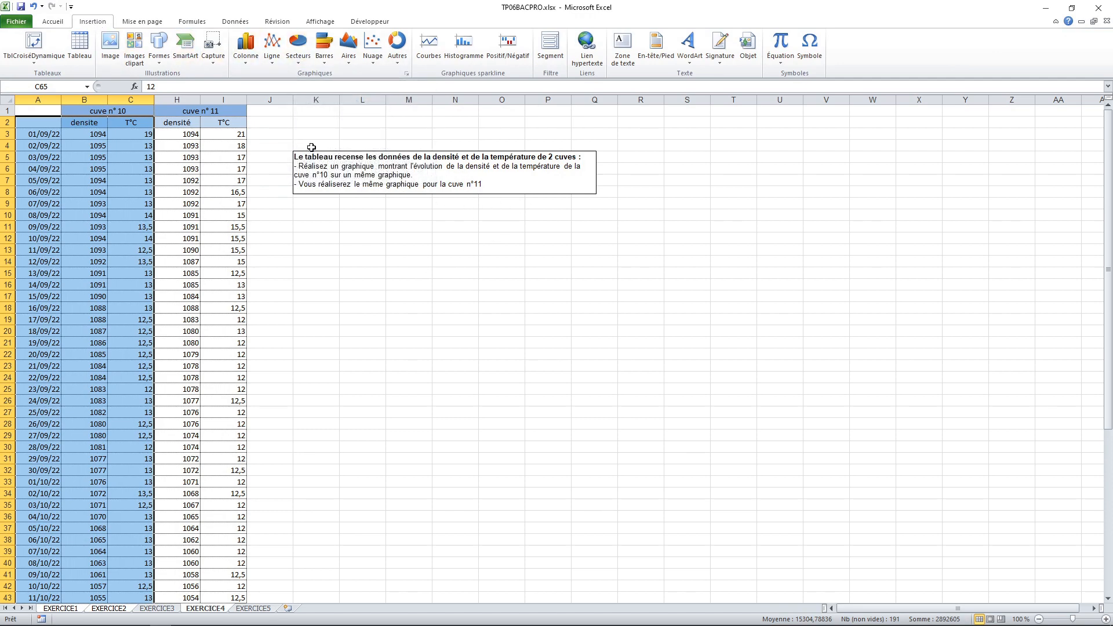
click(273, 62)
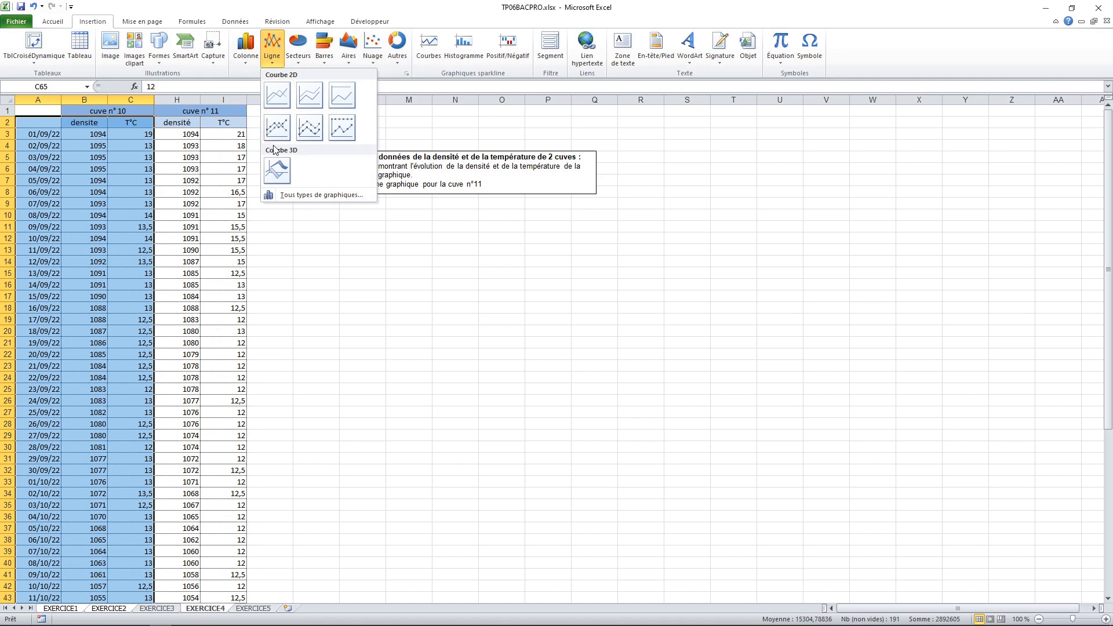
click(277, 96)
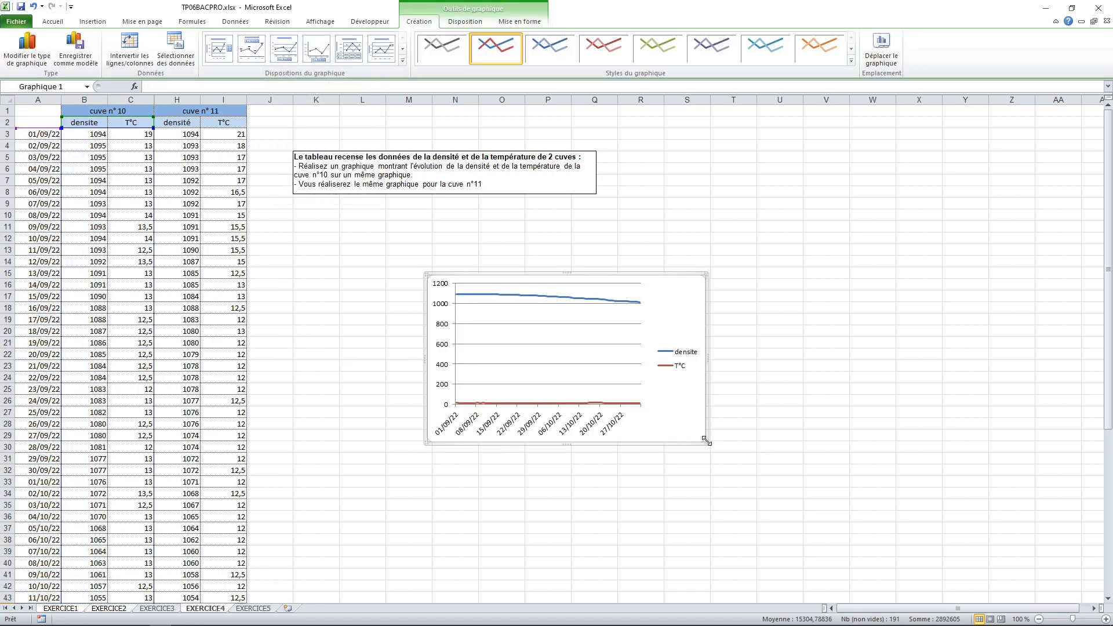
drag(706, 442, 851, 493)
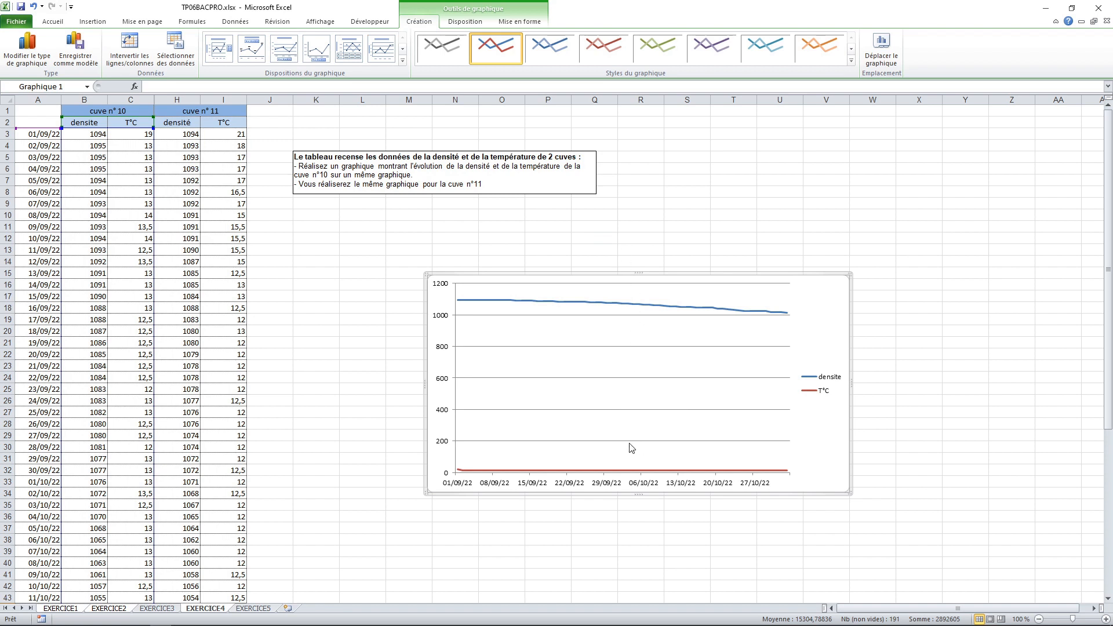
Plot the chart's T°C series on the secondary axis
click(526, 472)
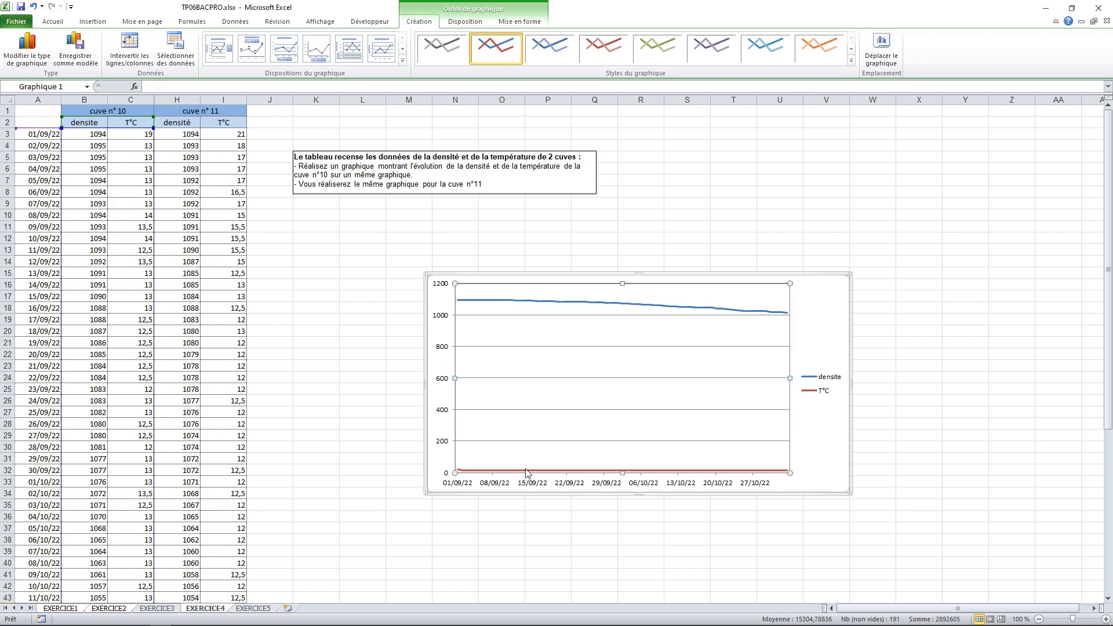
click(526, 472)
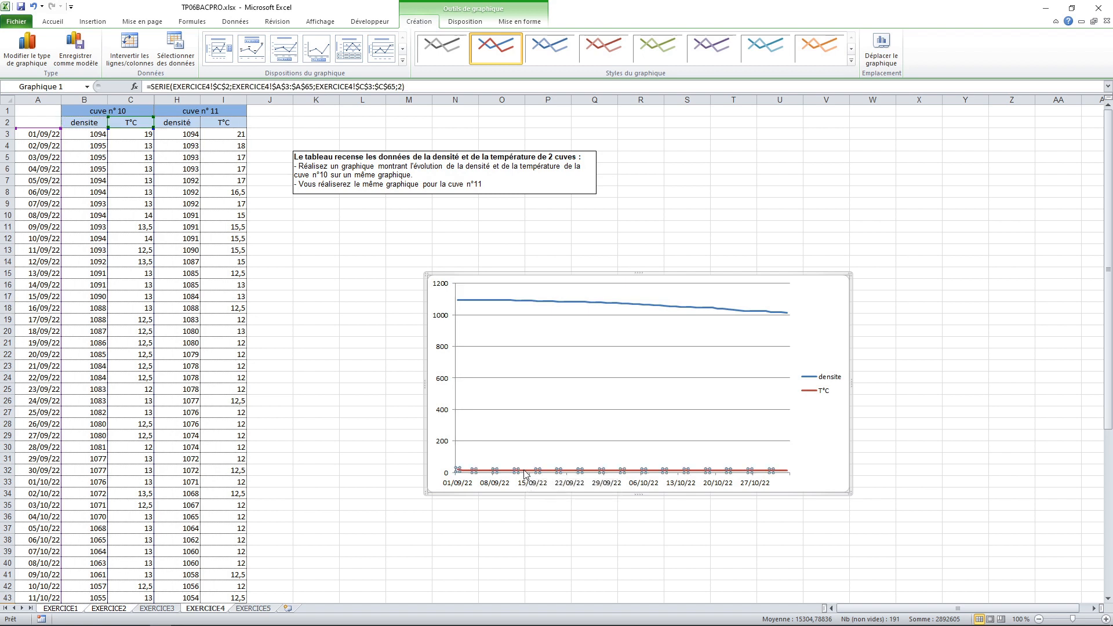
mouse_move(526, 472)
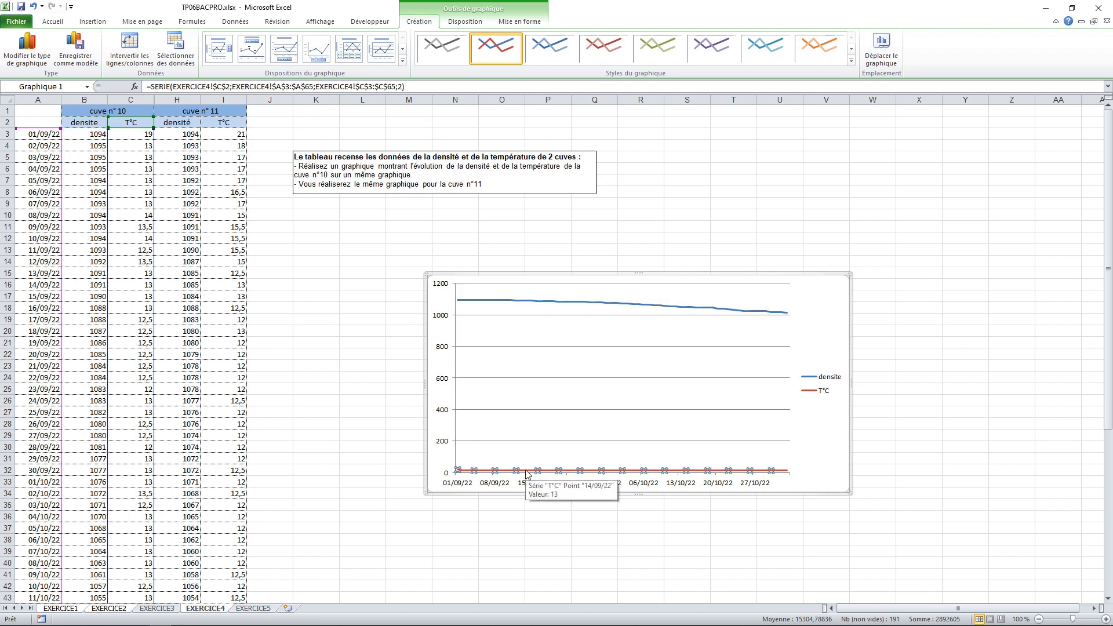
right_click(526, 473)
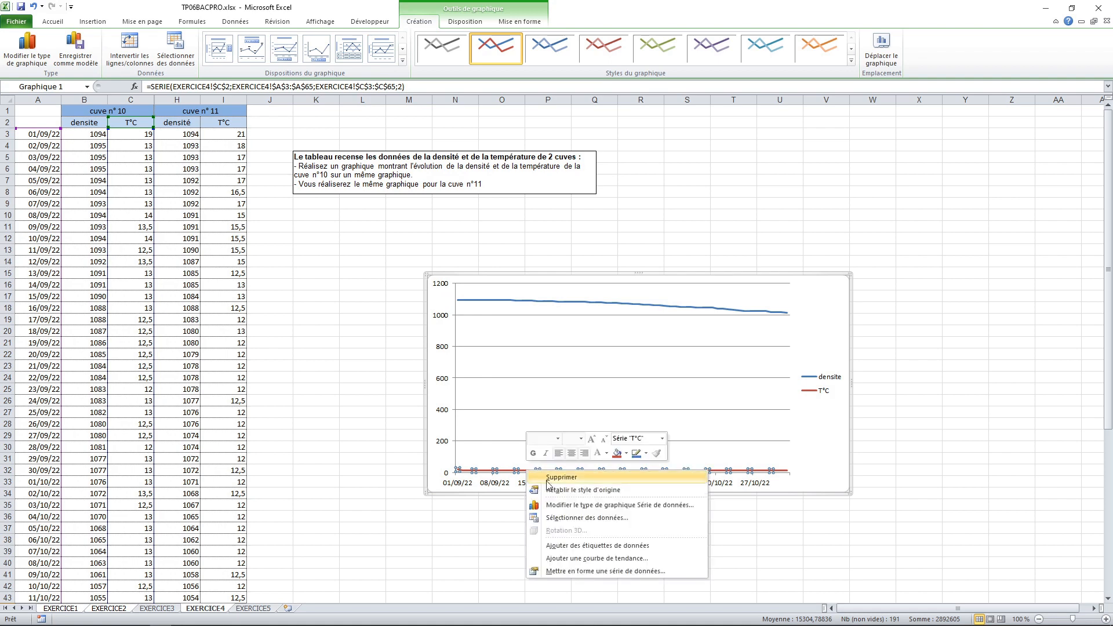
click(582, 572)
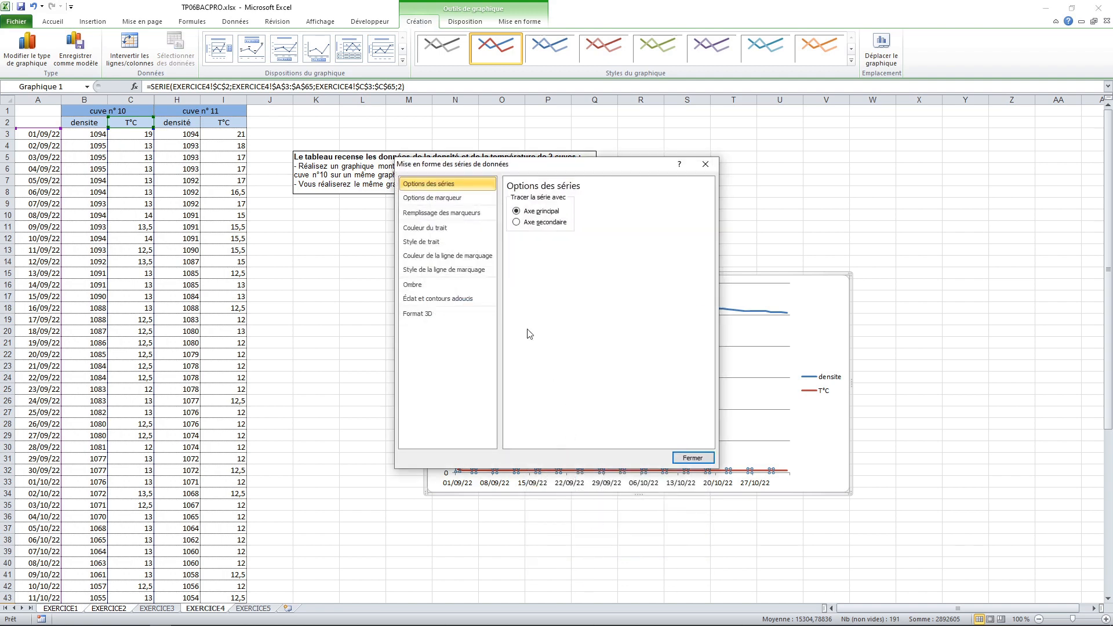
click(512, 223)
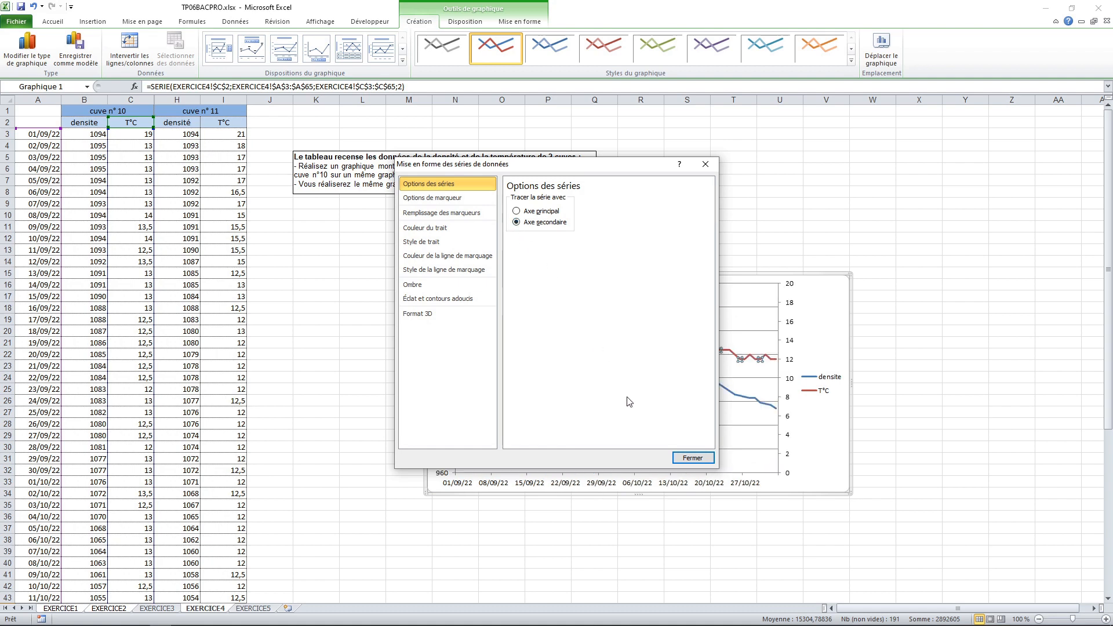
click(694, 459)
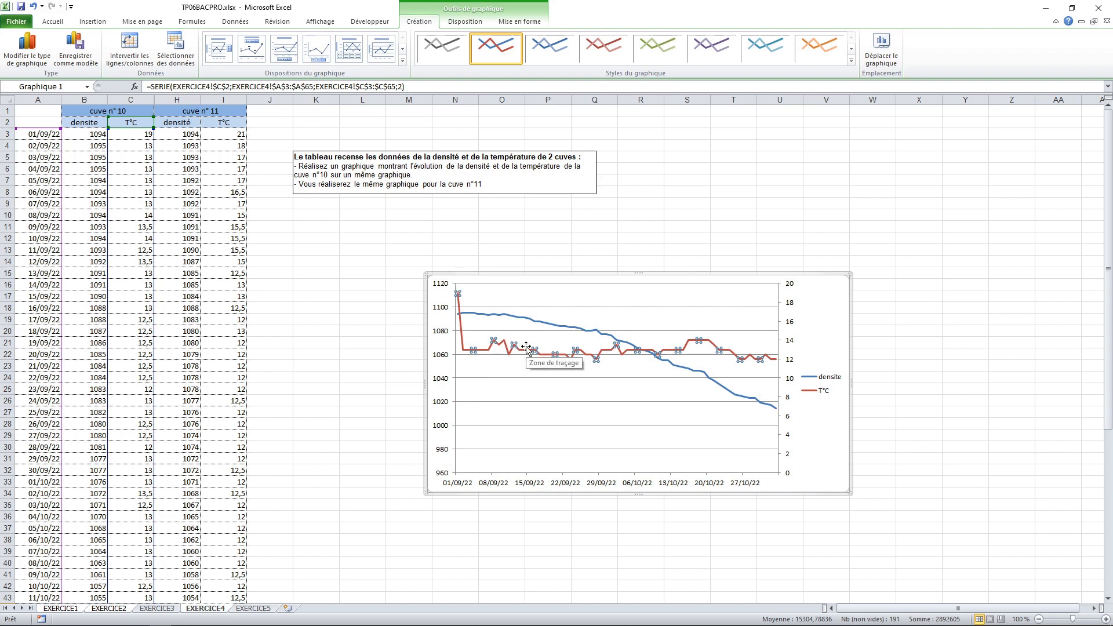
click(818, 458)
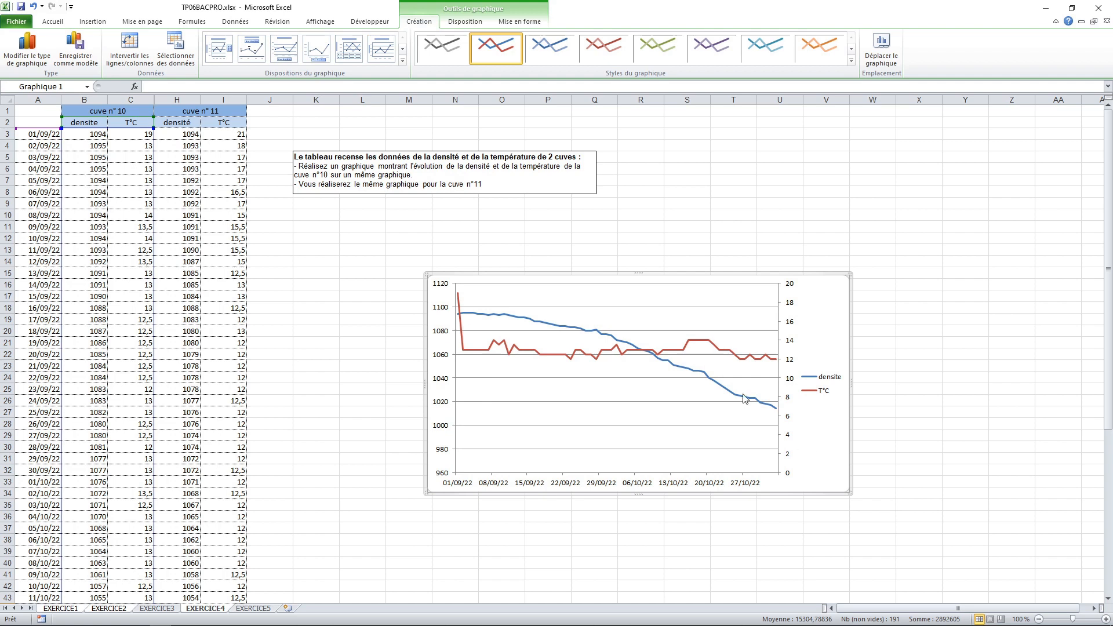
Add the title "Evolution des températures et de la densité de la cuve n°10" above the chart and enlarge the chart
click(452, 23)
click(214, 64)
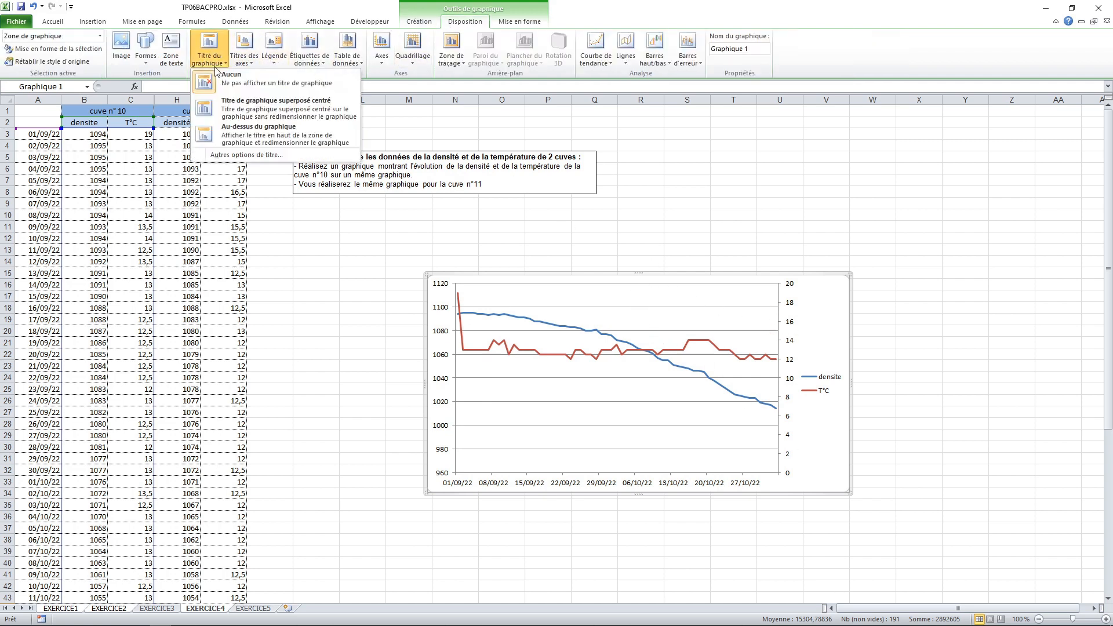
click(233, 139)
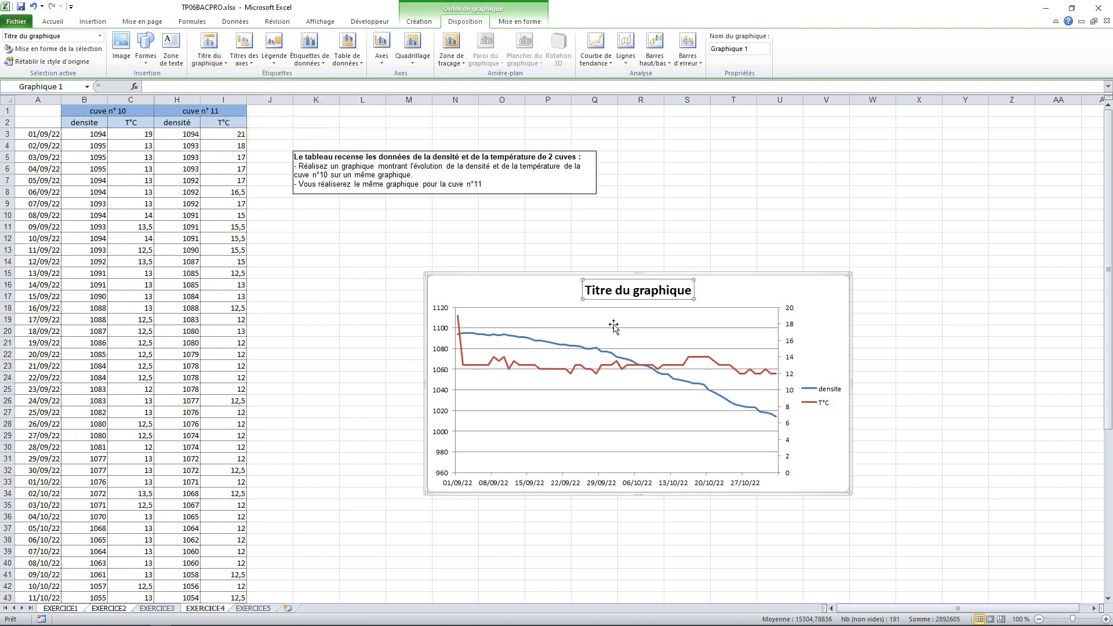
triple_click(613, 291)
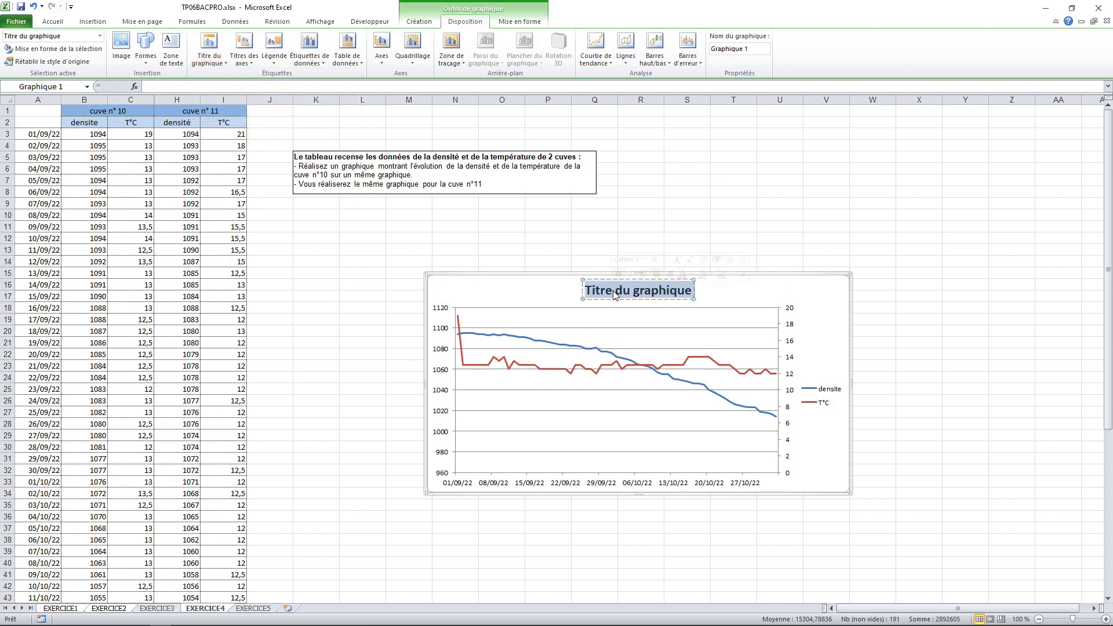
text(Evolution)
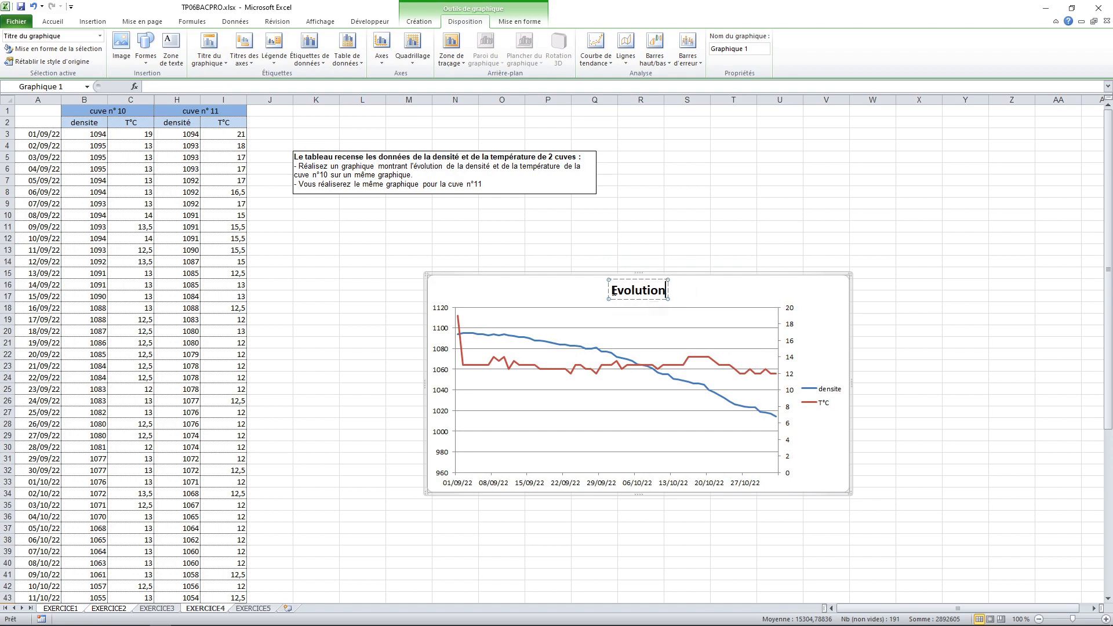
text( des te)
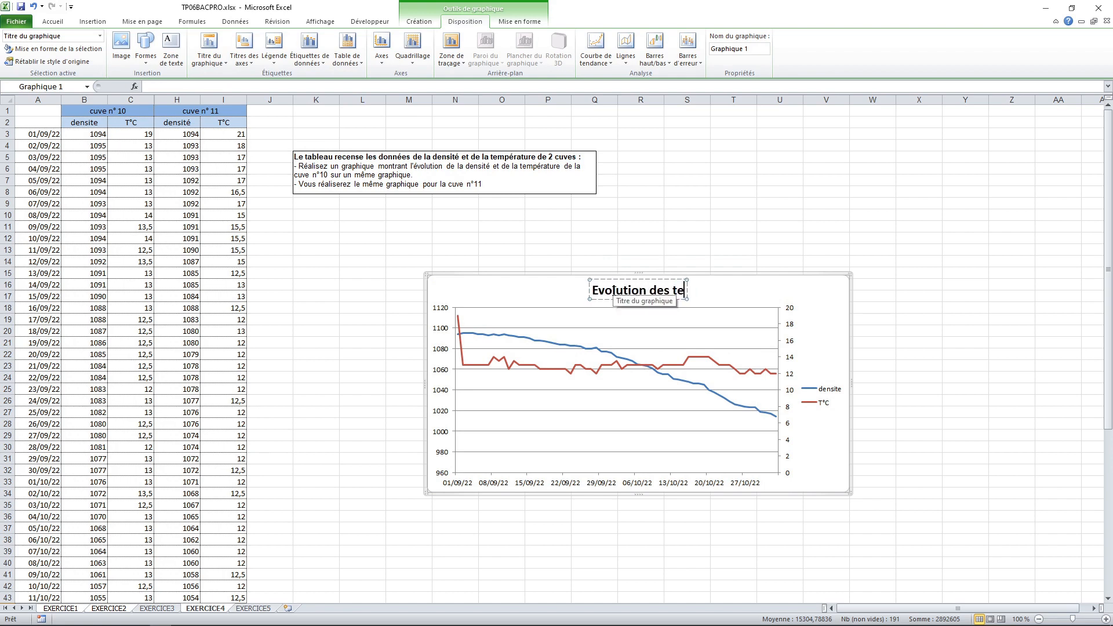
text(mpératures et d ela)
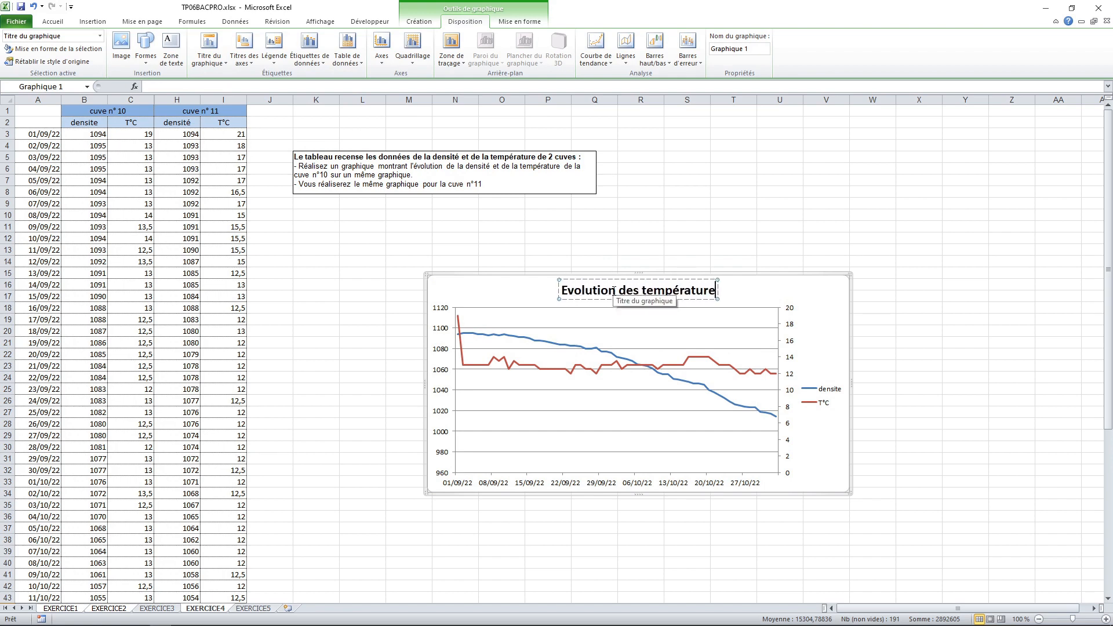
key(BackSpace)
key(BackSpace)
key(BackSpace)
key(BackSpace)
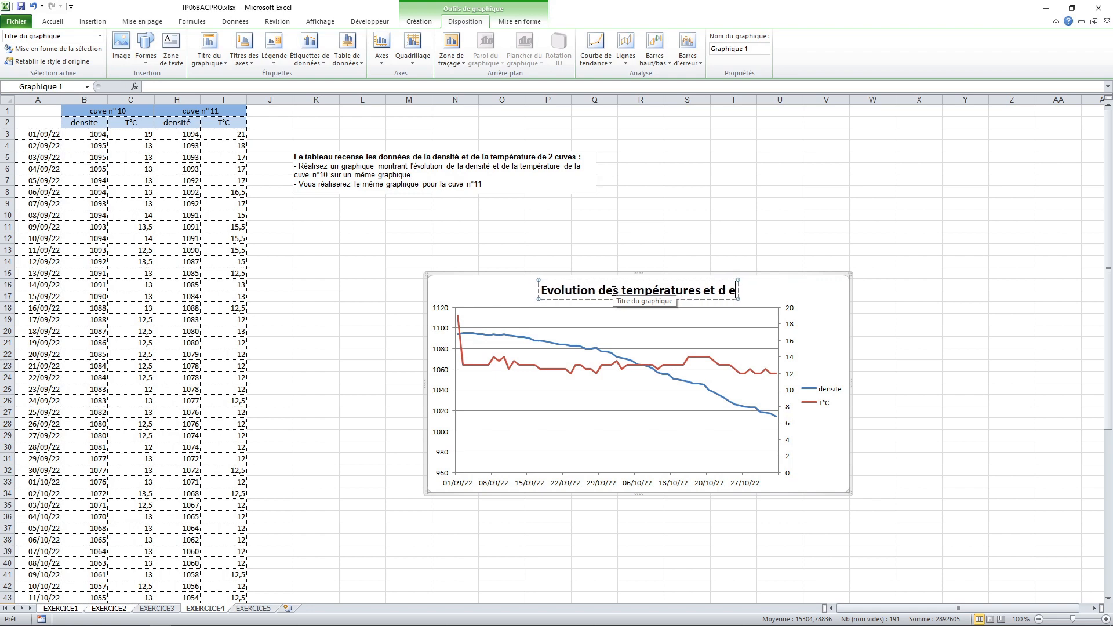
text(e la d)
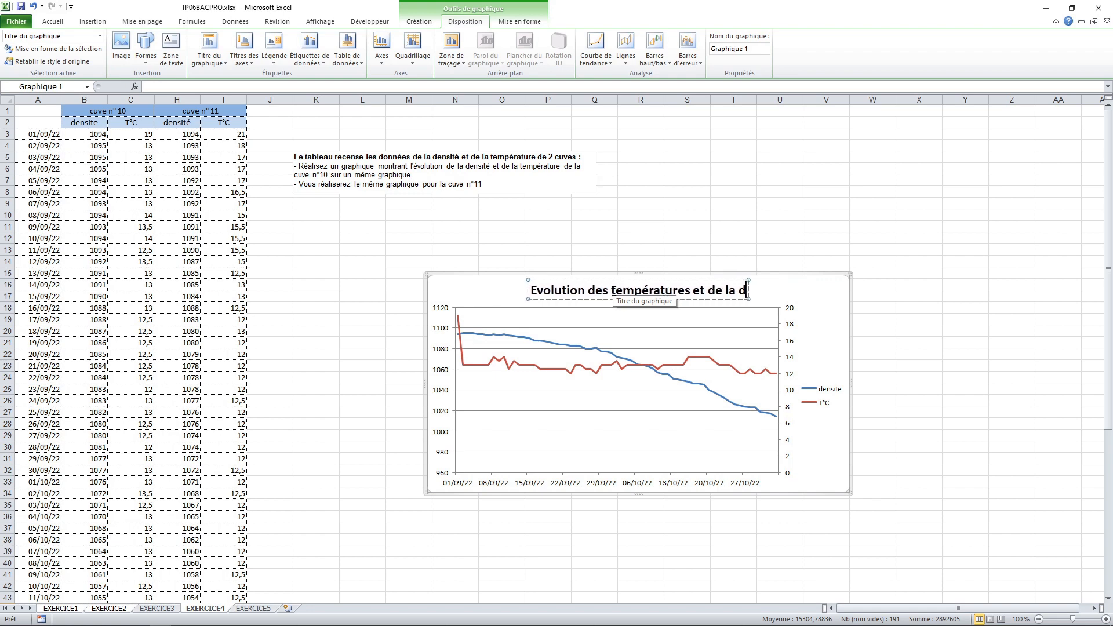
text(ensité de la cuv)
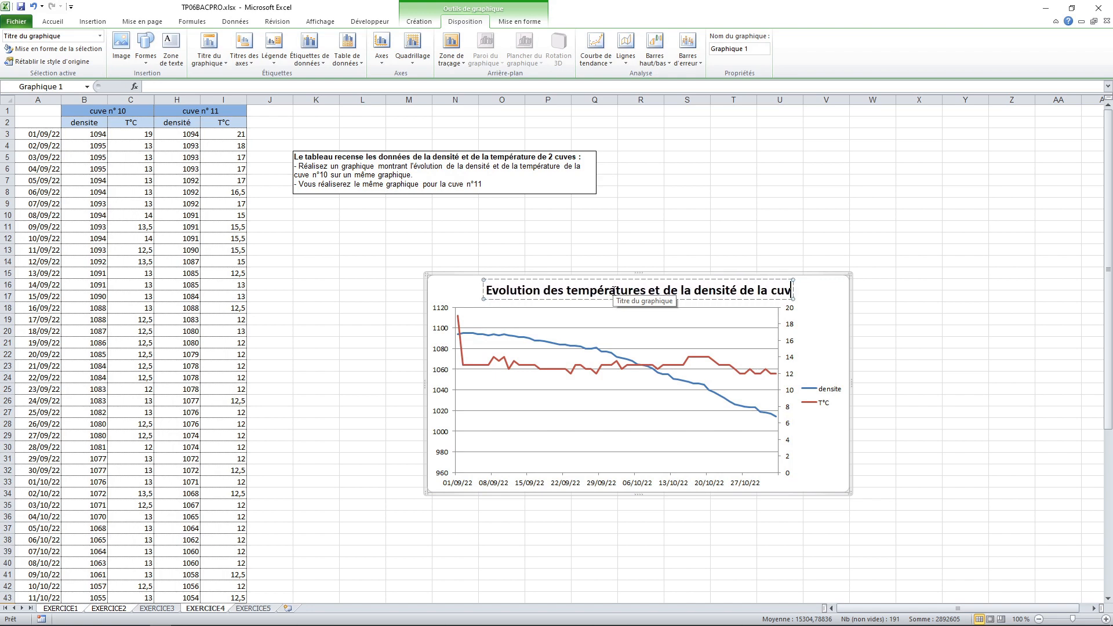
text(e n°10)
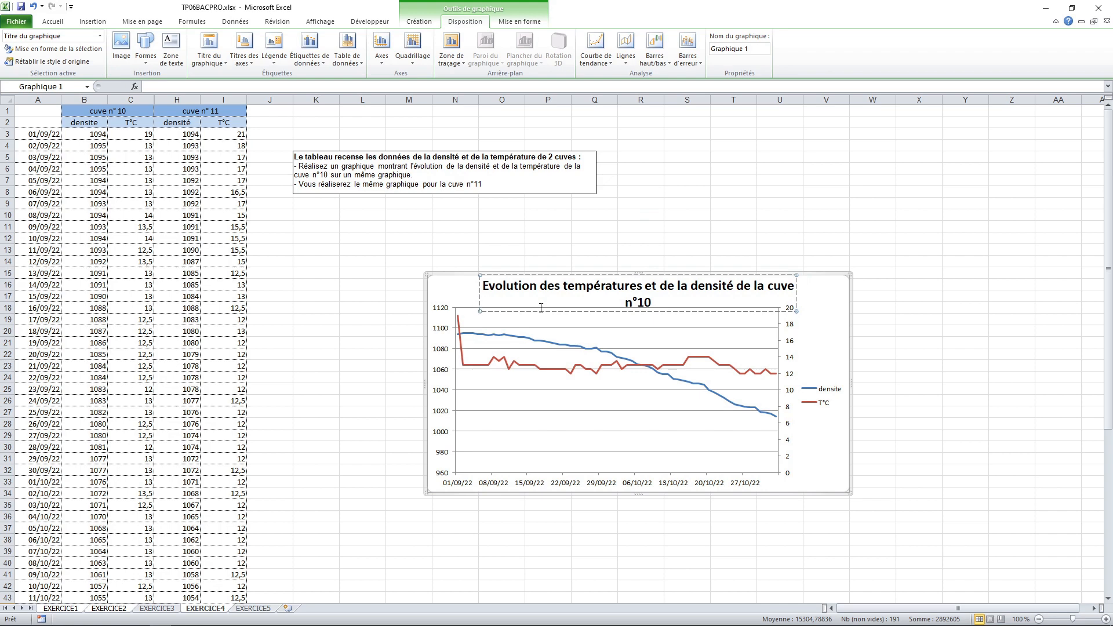
key(Escape)
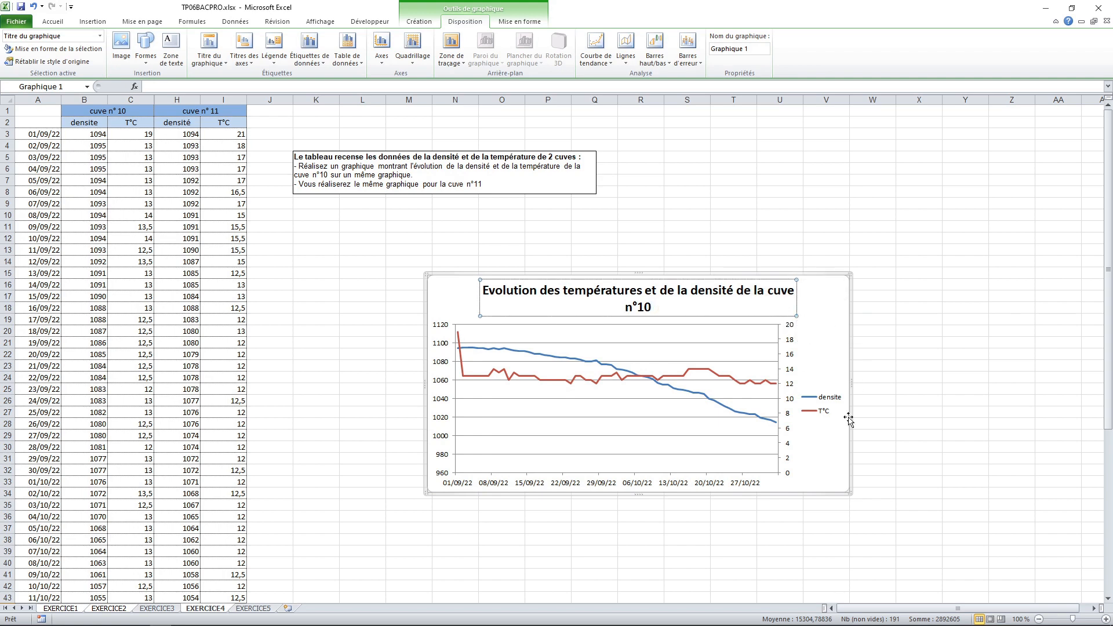
drag(806, 450, 808, 451)
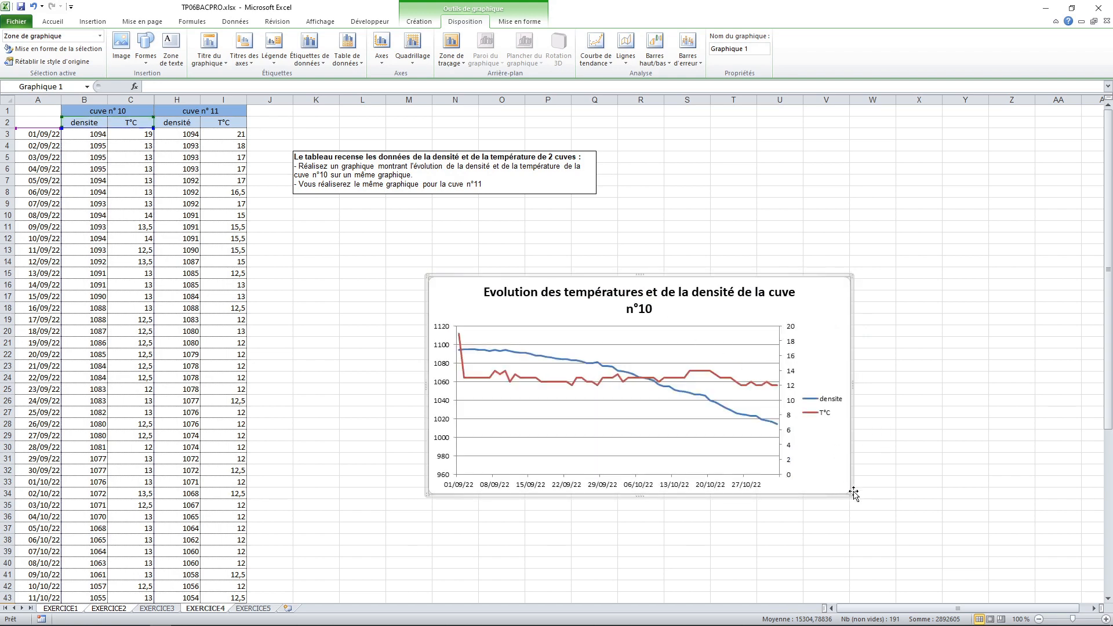
drag(851, 496, 991, 557)
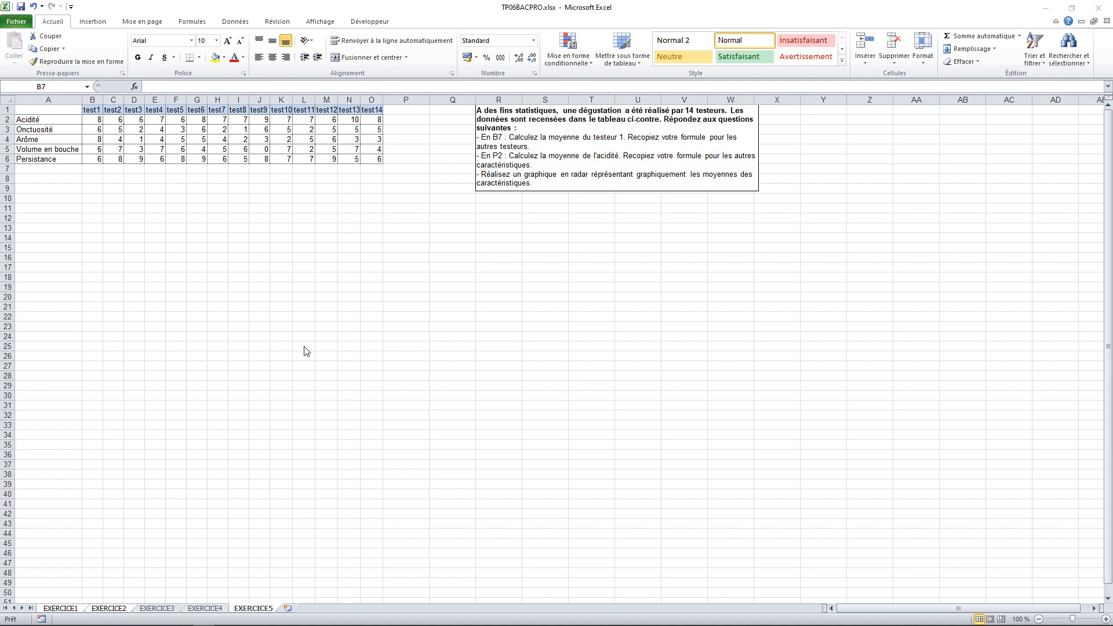
Calculate test1's average in B7 of EXERCICE5 with =MOYENNE(B2:B6) and copy the formula across to O7 for the other testers
click(96, 169)
text(=)
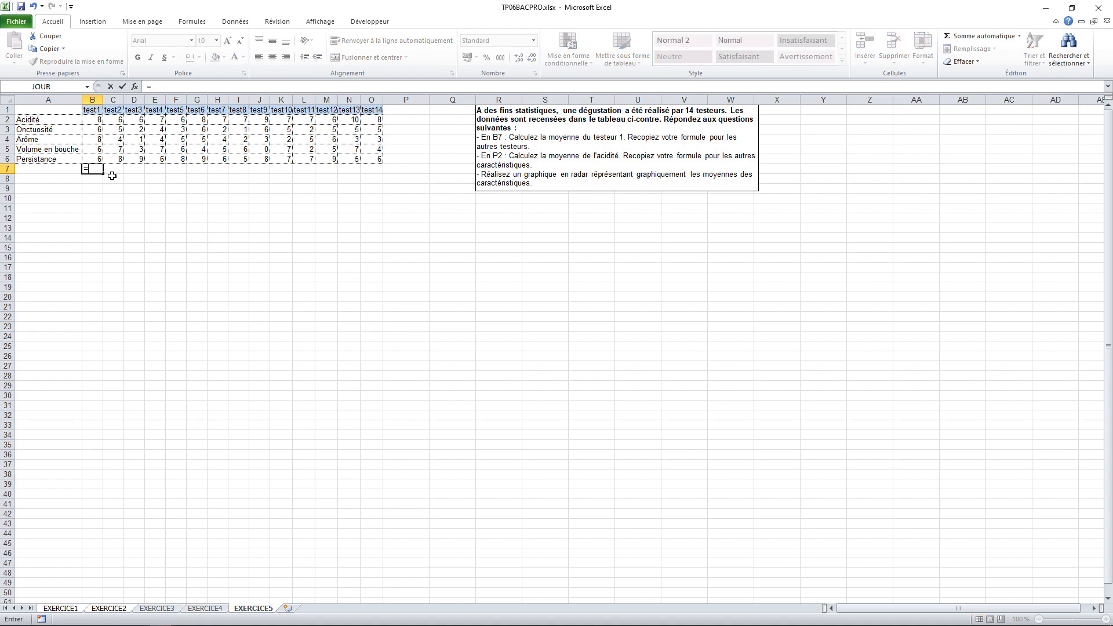
text(moyenne()
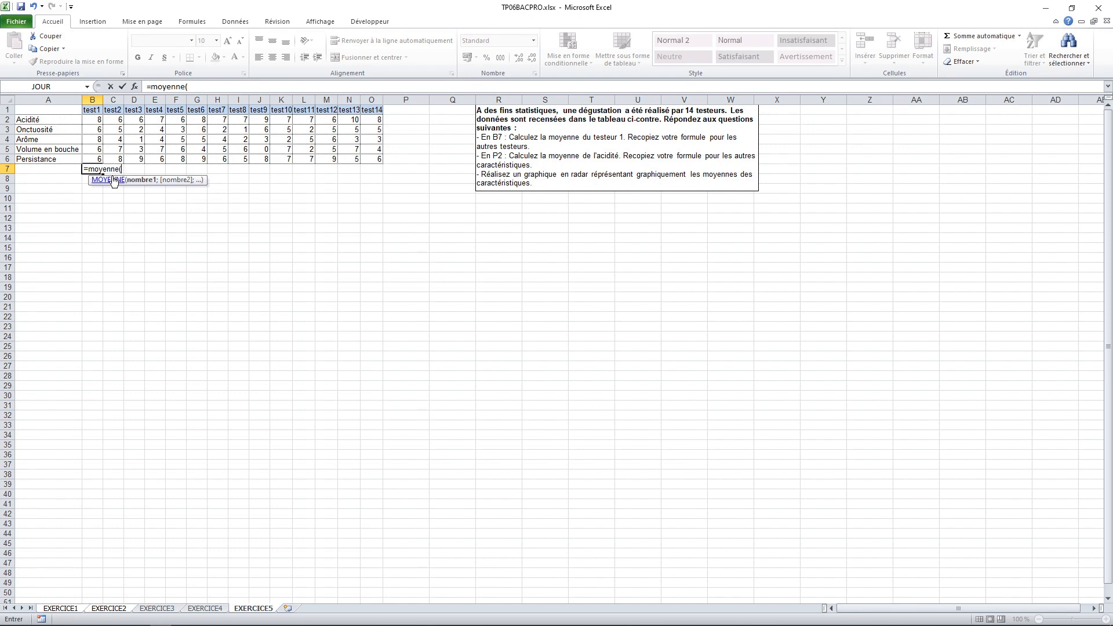
text(b2)
text(:b6)
key(Return)
click(91, 168)
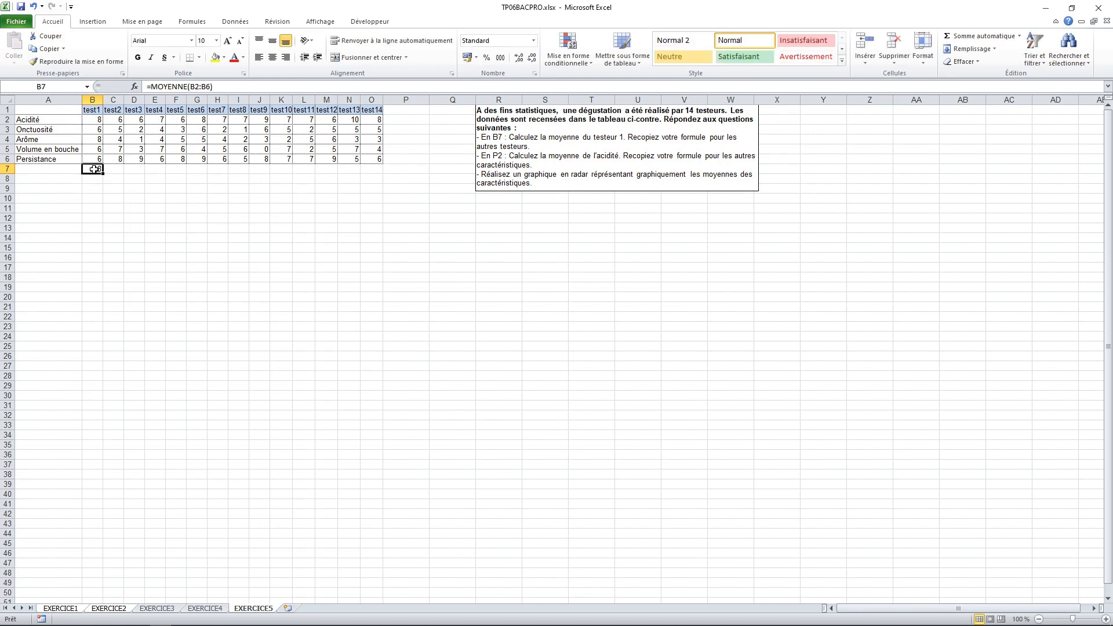
drag(103, 175, 385, 191)
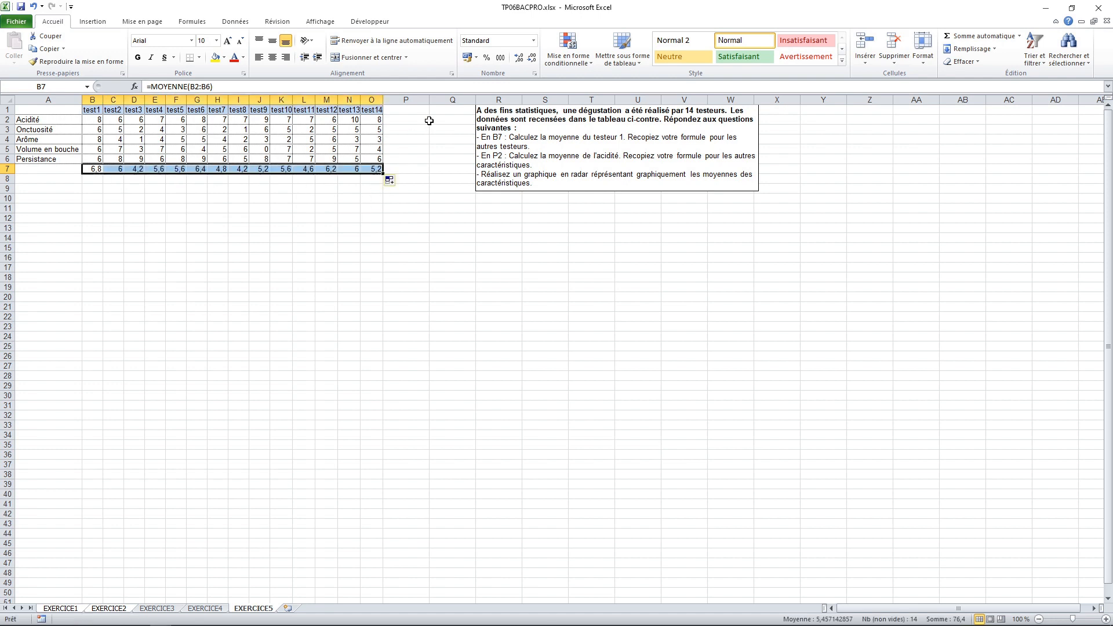
Calculate Acidité's average in P2 with =MOYENNE(B2:O2) and copy the formula down to P6 for the other characteristics
click(394, 119)
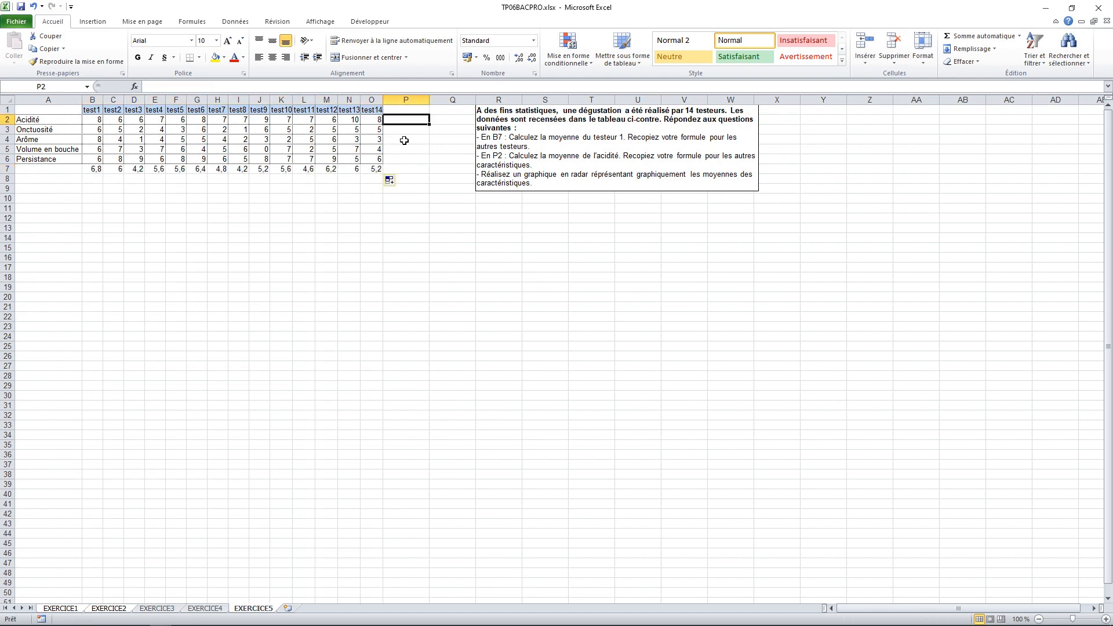
text(=)
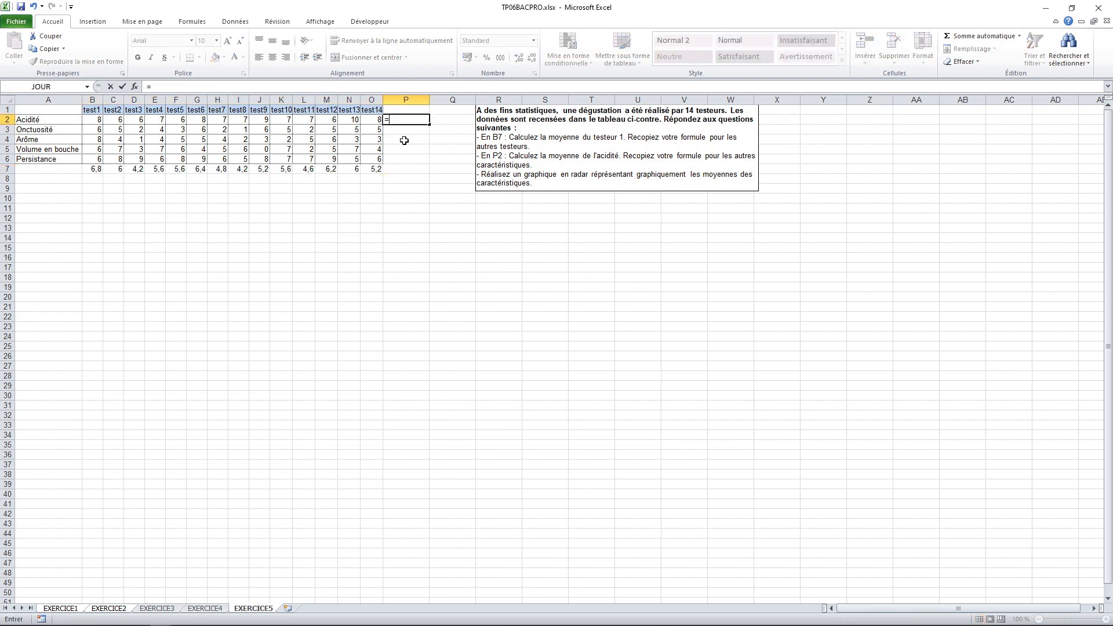
text(moyenne)
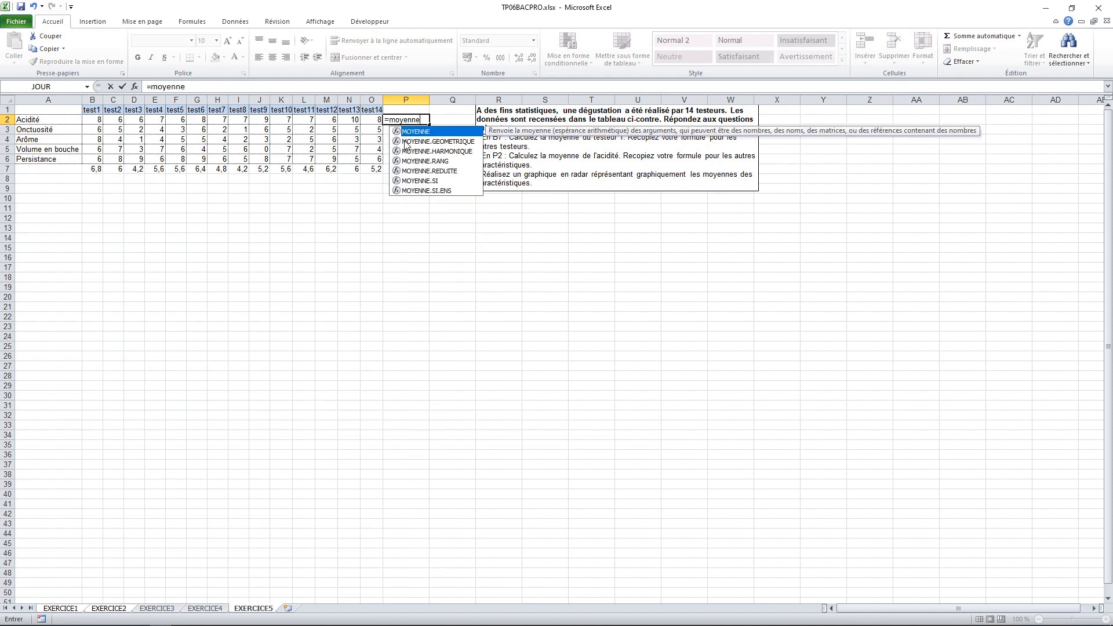
text(()
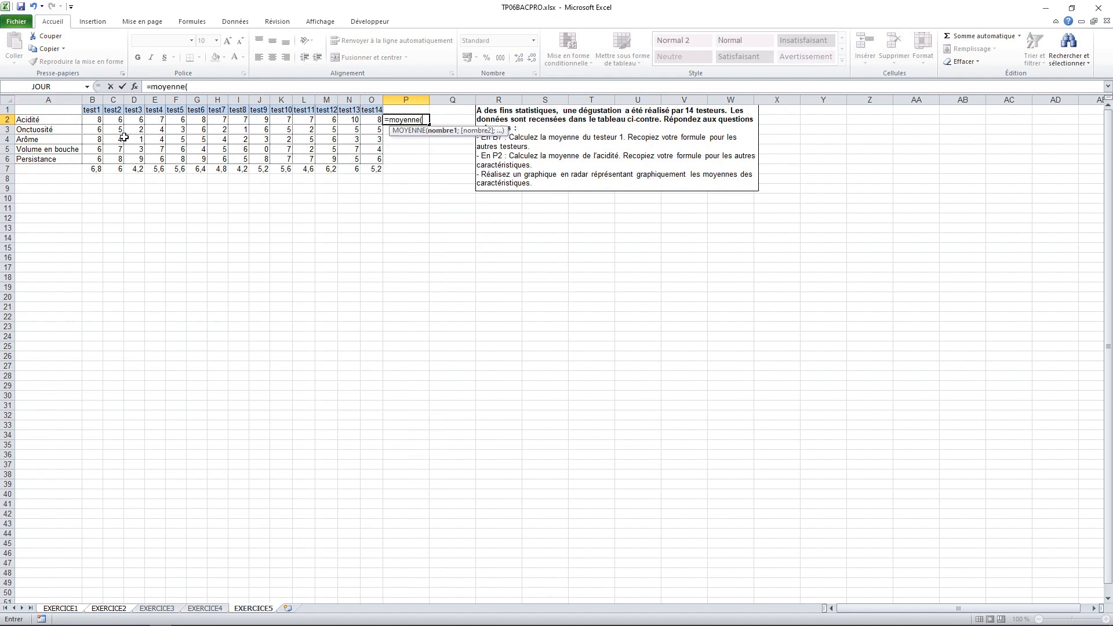
drag(92, 120, 372, 120)
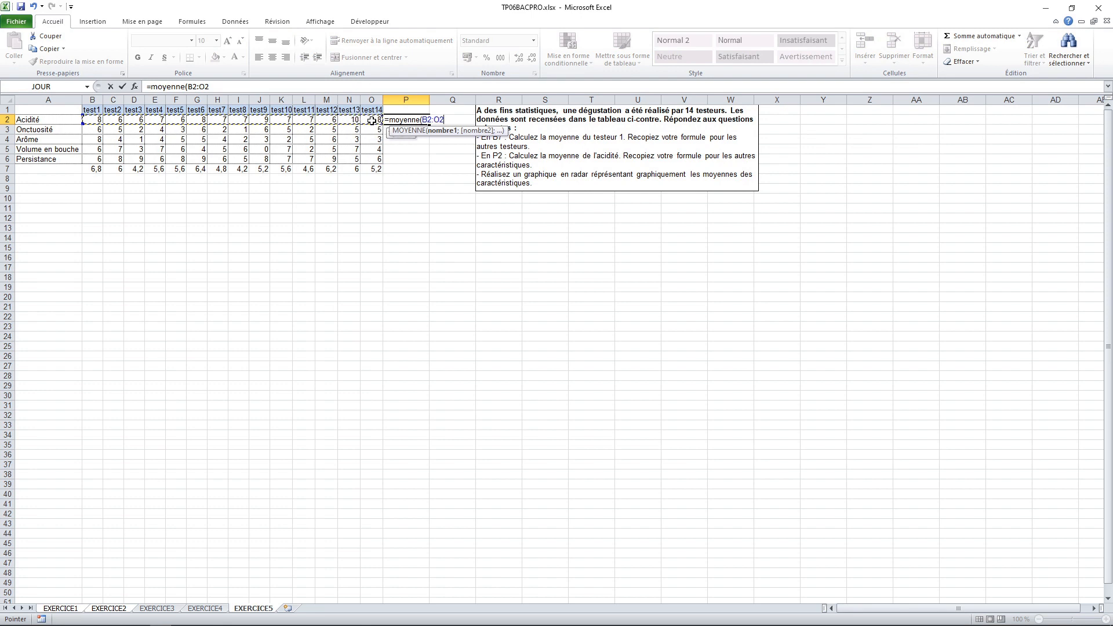
key(Return)
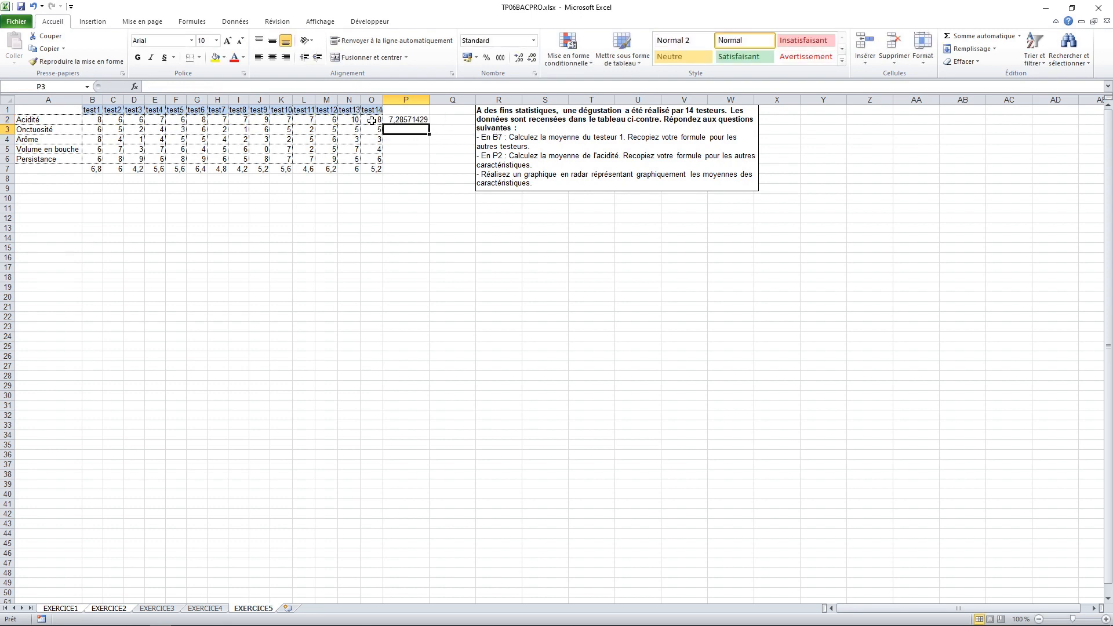
click(401, 121)
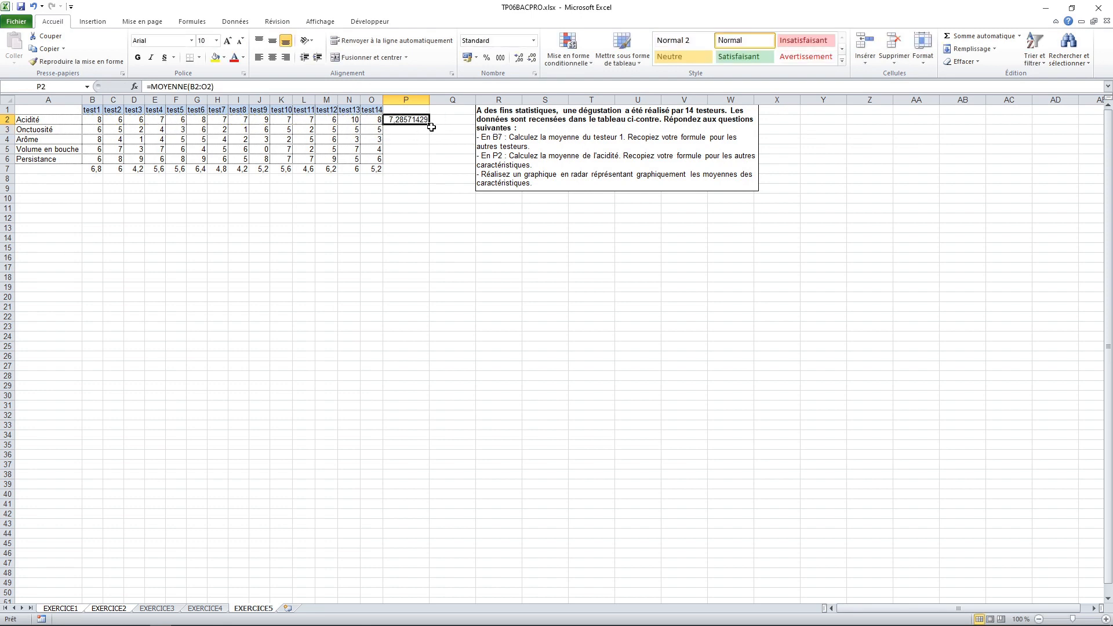
drag(431, 124, 421, 167)
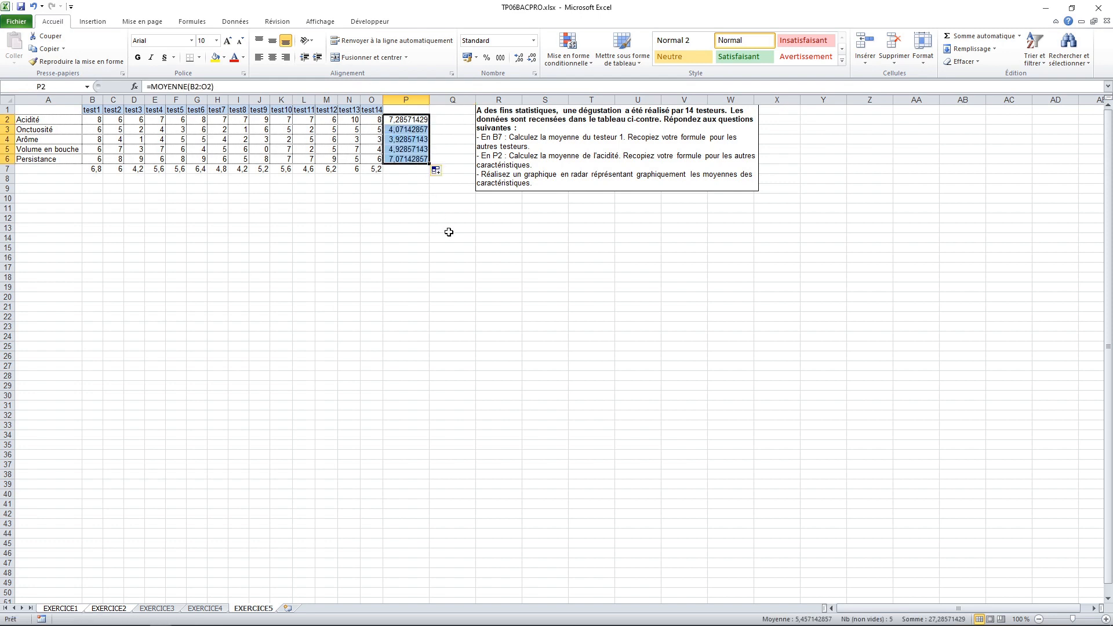
click(237, 227)
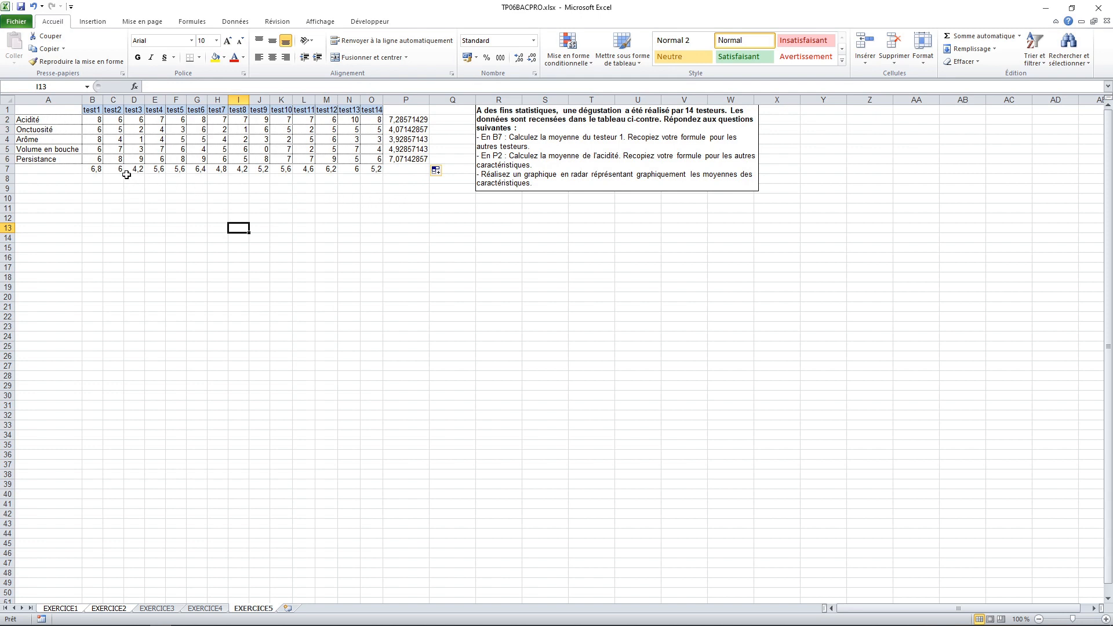
Insert a basic radar chart from the characteristic names in A2:A6 and their averages in P2:P6
drag(400, 124, 400, 160)
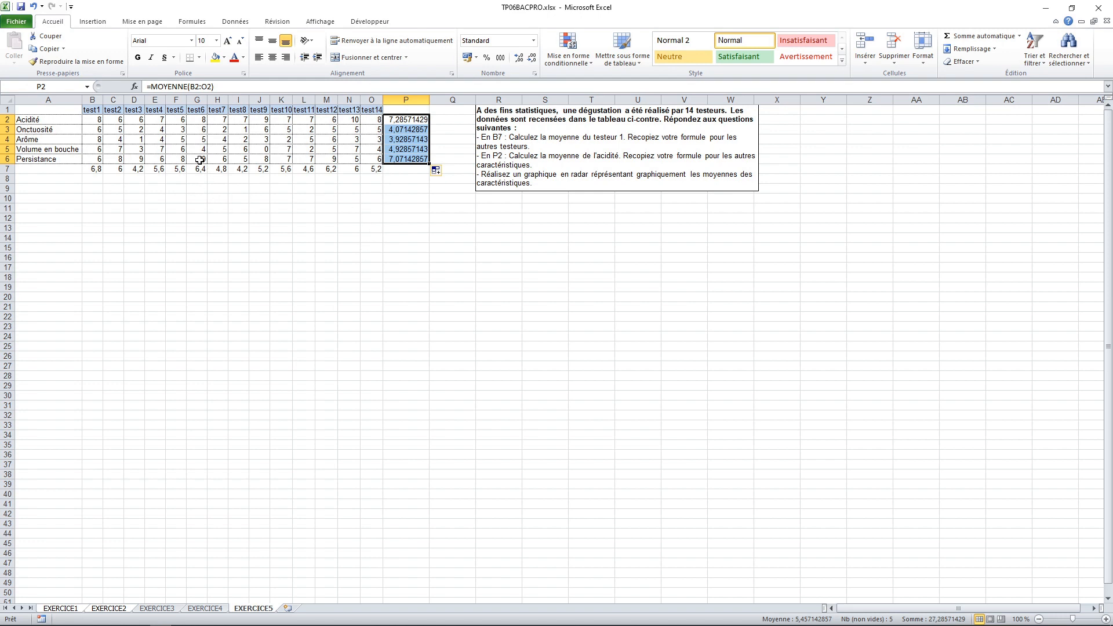
click(50, 121)
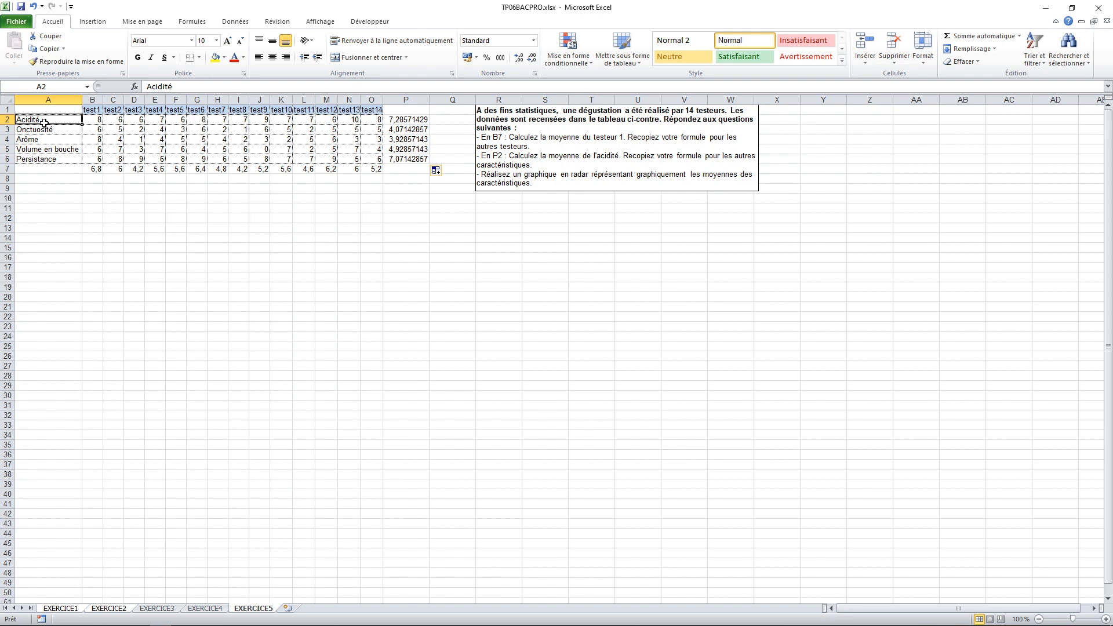
drag(44, 123, 43, 159)
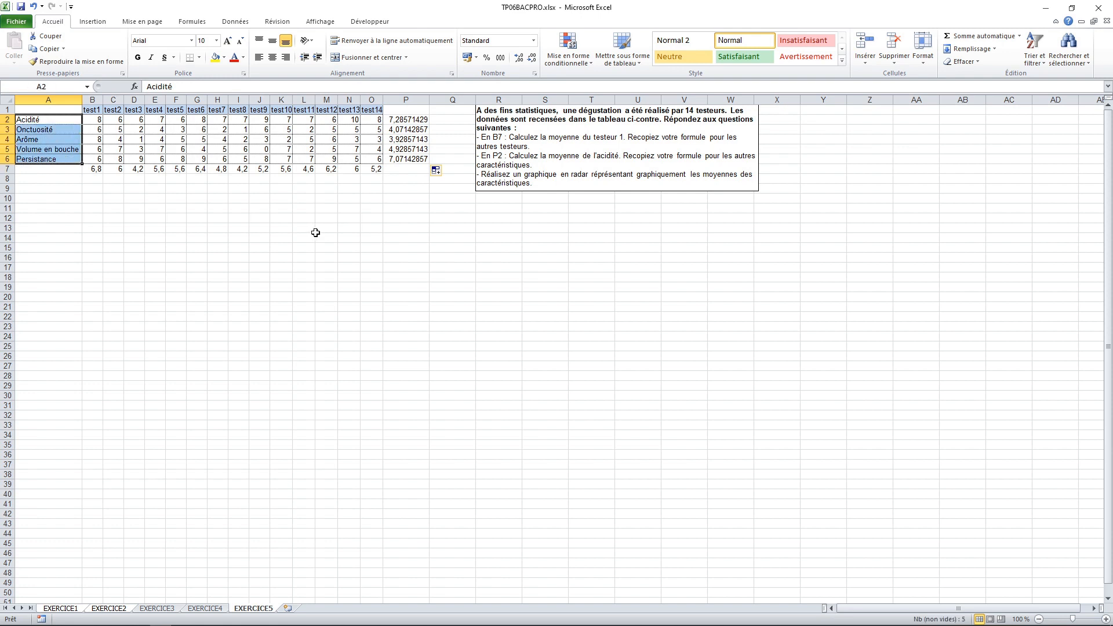
drag(408, 122, 403, 163)
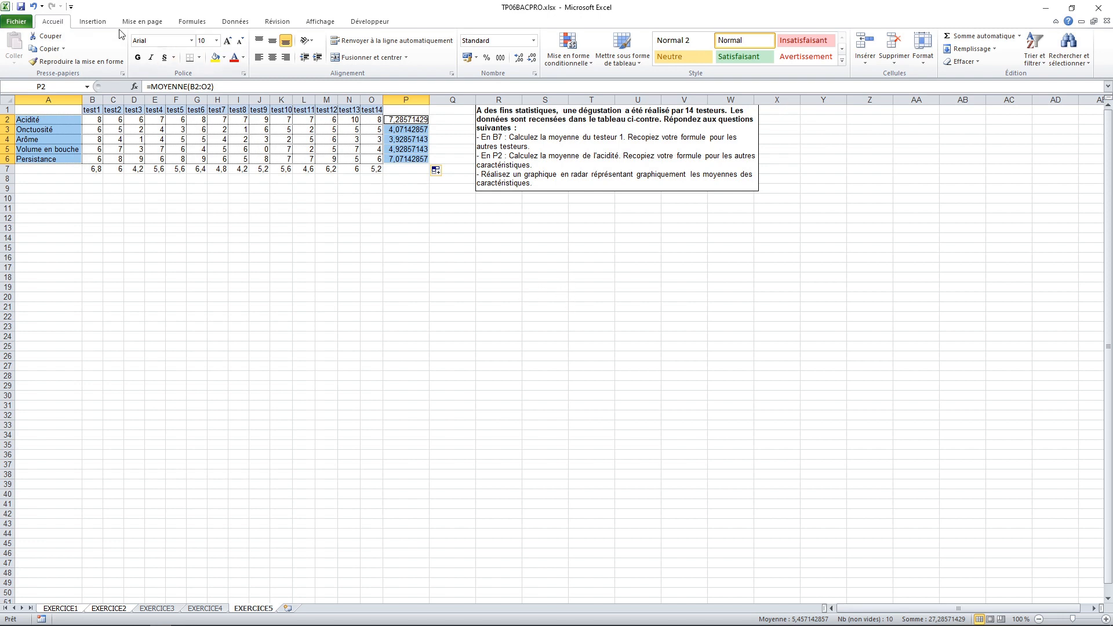
click(93, 21)
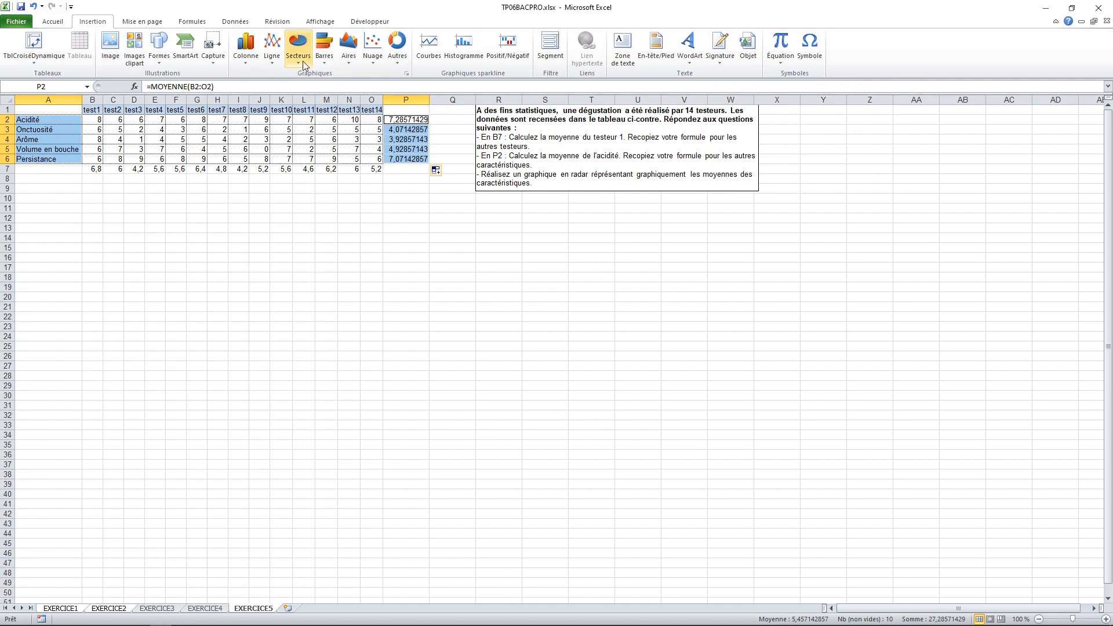
click(399, 58)
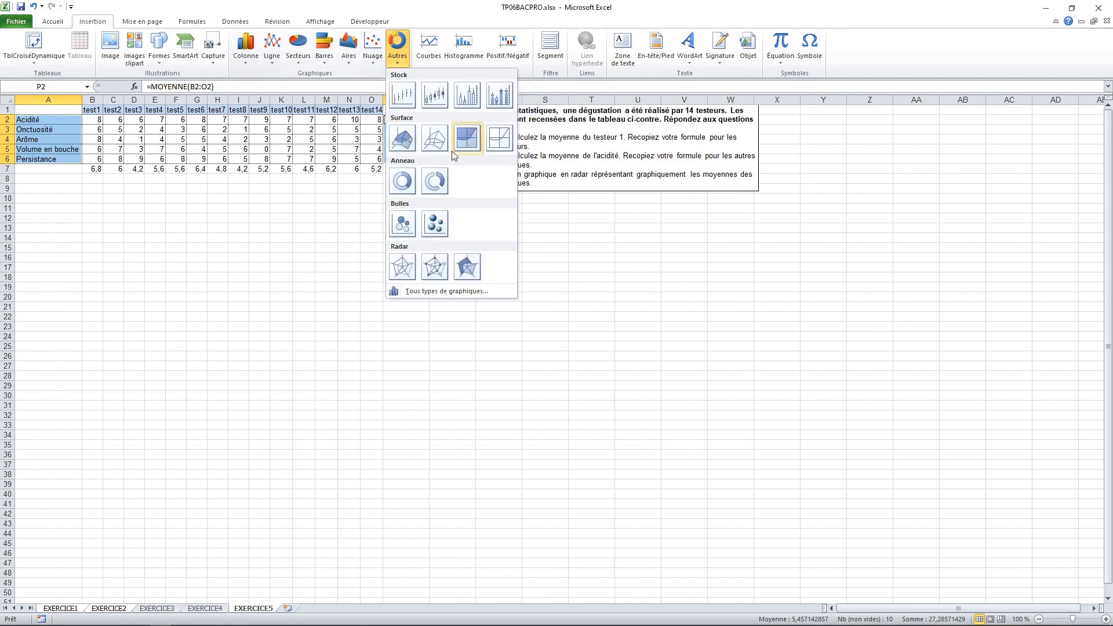
click(408, 266)
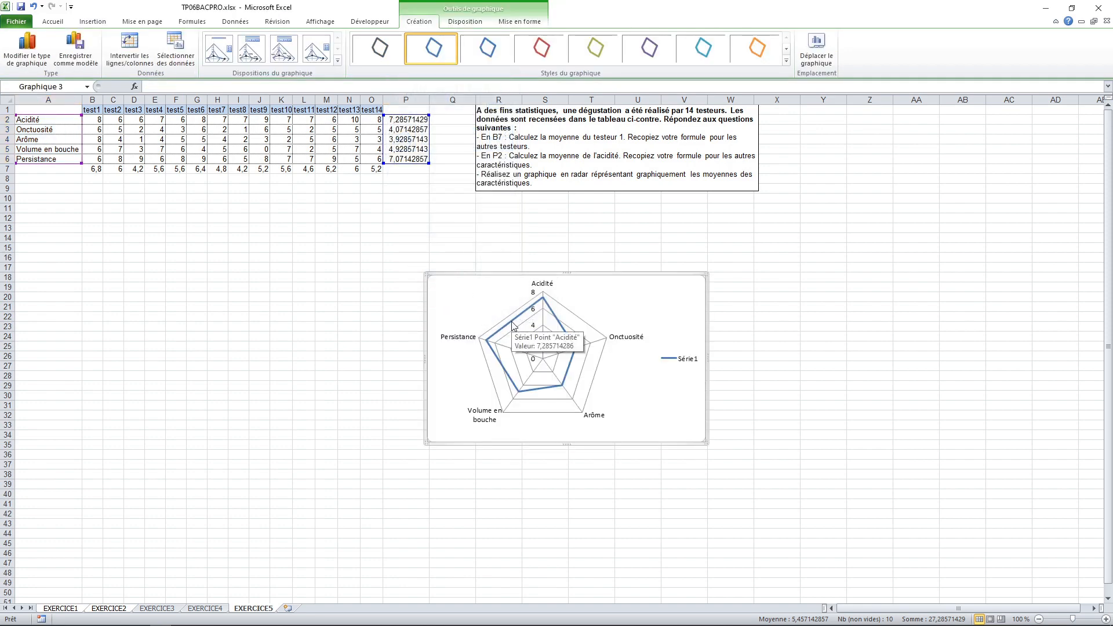
Delete the radar chart's legend and enlarge the chart
click(681, 363)
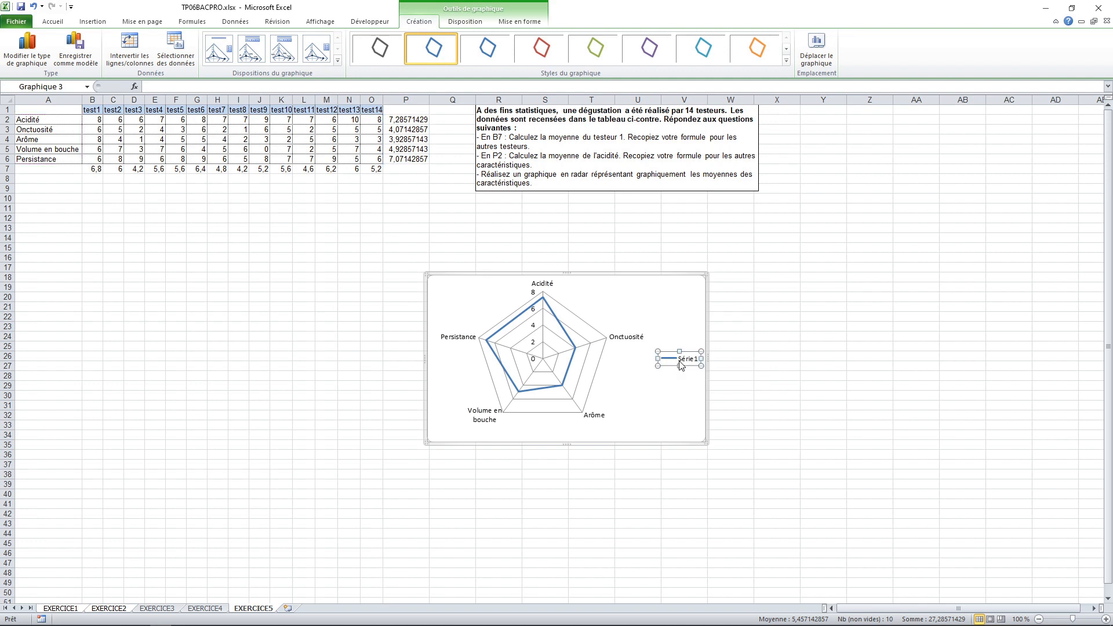
key(Delete)
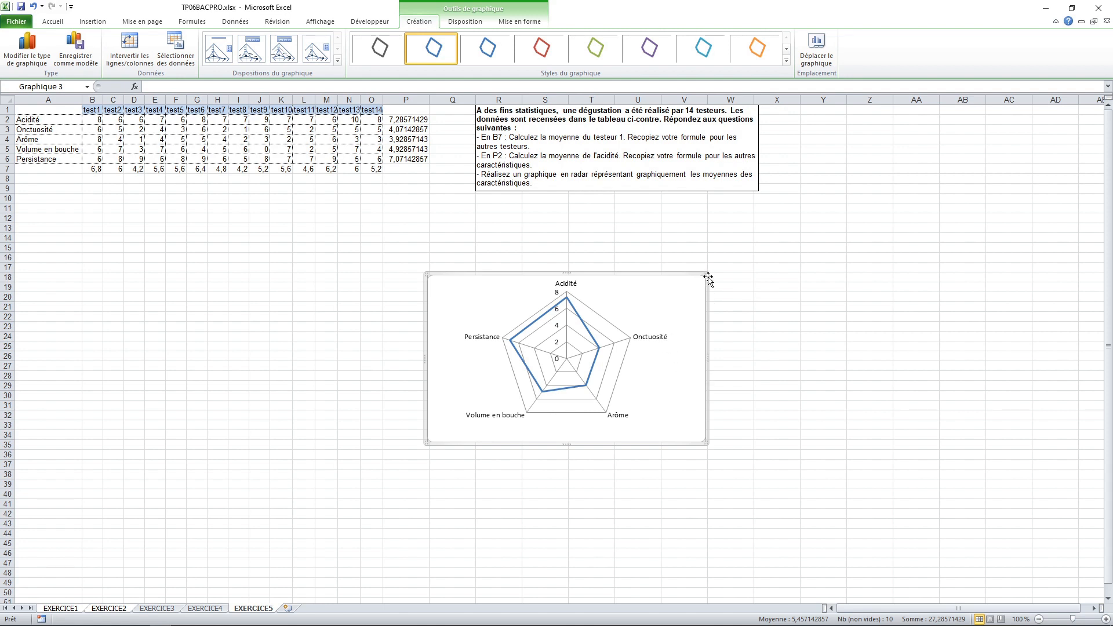
drag(708, 281, 788, 234)
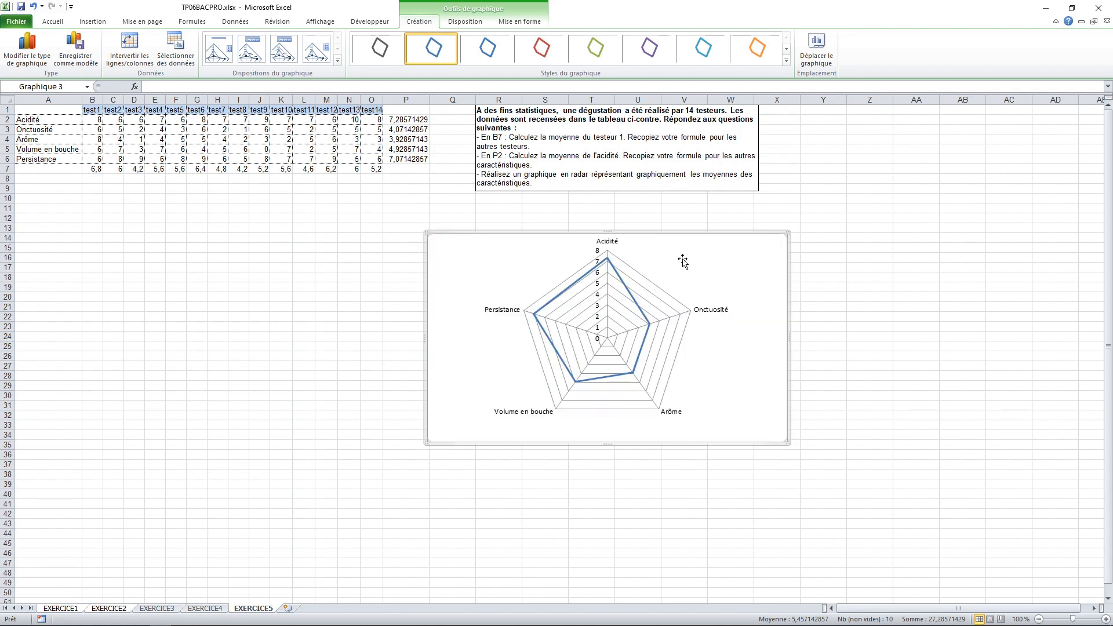
Add the title "Représentation des dégustations" above the radar chart
click(465, 23)
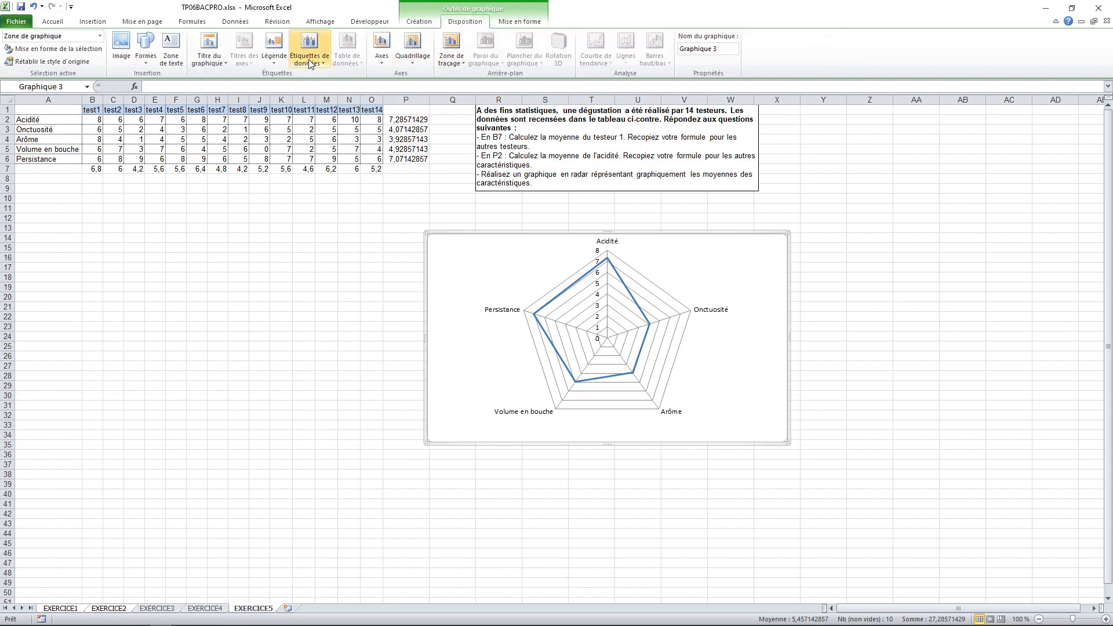
click(211, 56)
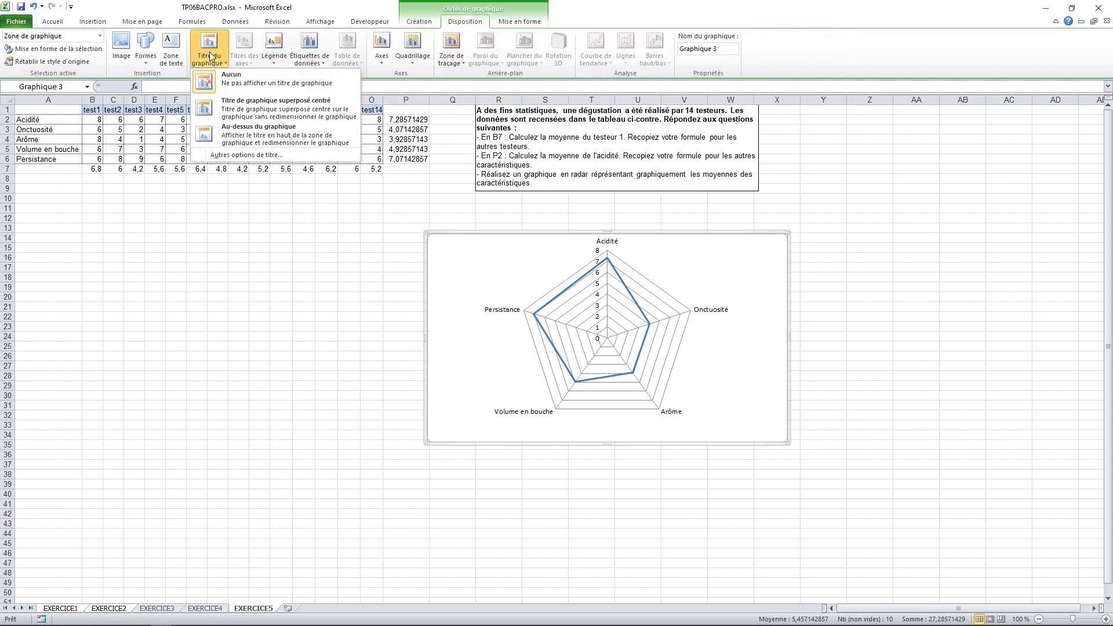
click(241, 129)
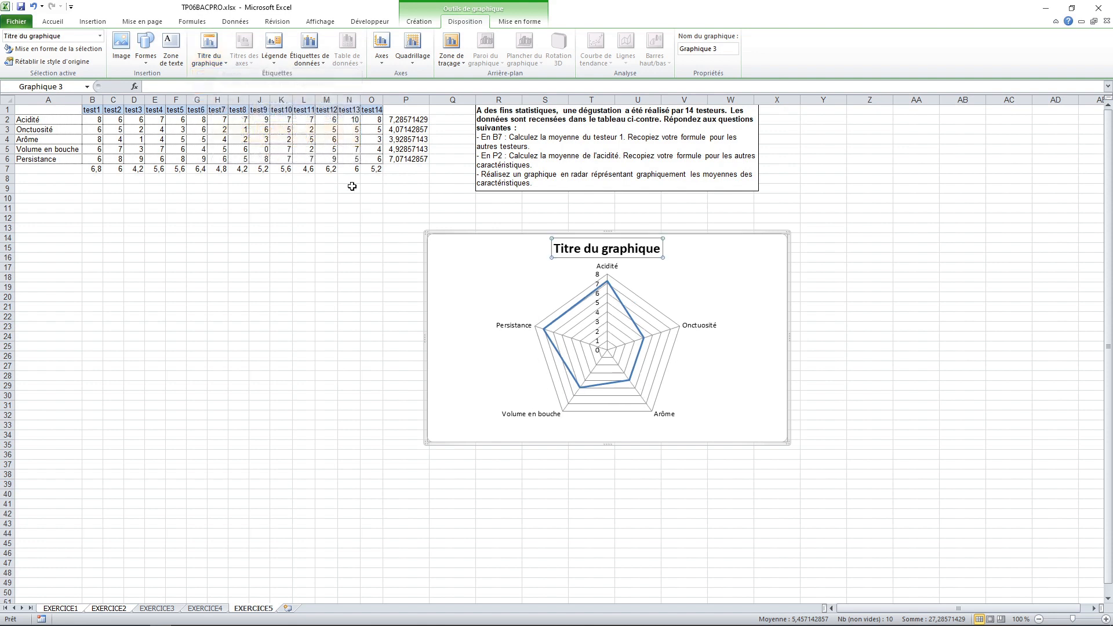
double_click(587, 249)
text(R)
text(eprésentati)
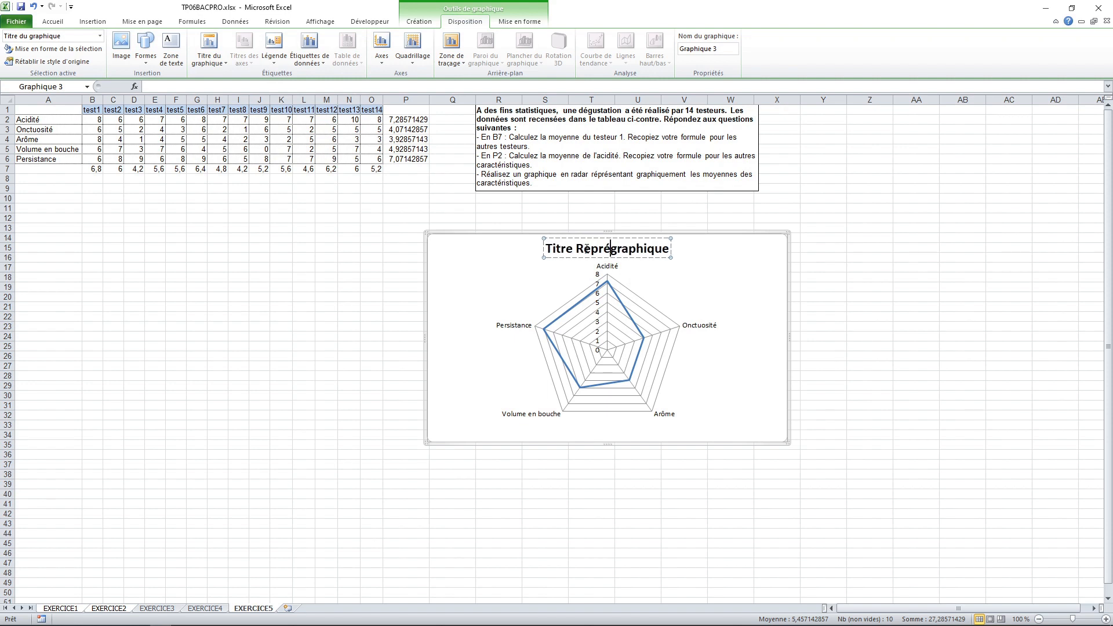
text(on des)
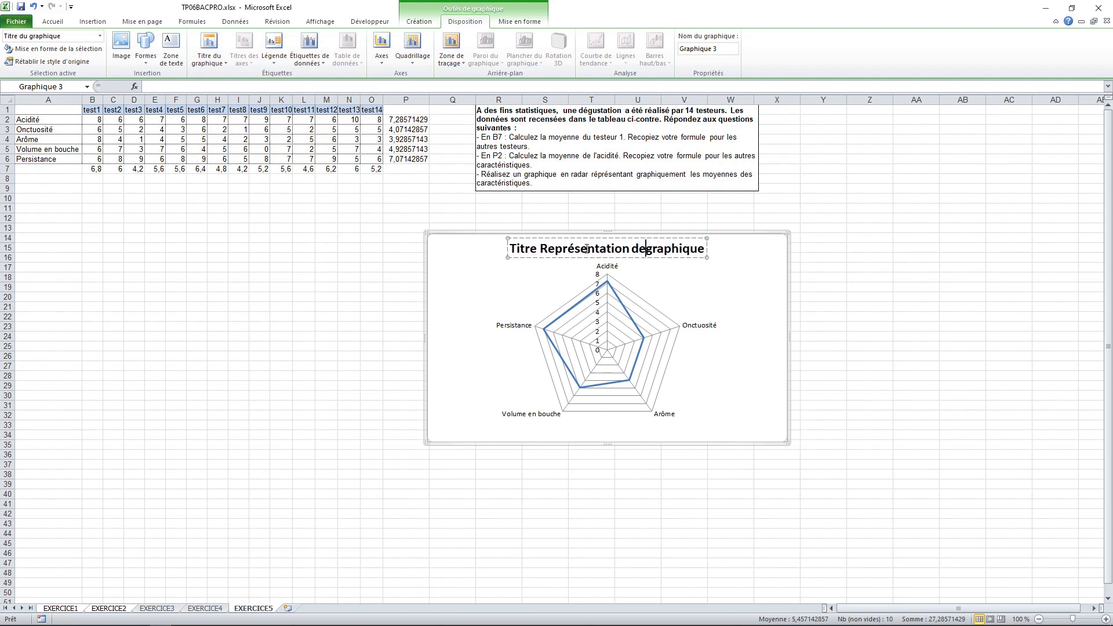
key(Delete)
key(Delete)
key(Delete)
key(Delete)
key(Delete)
key(Delete)
key(Delete)
key(Delete)
key(Delete)
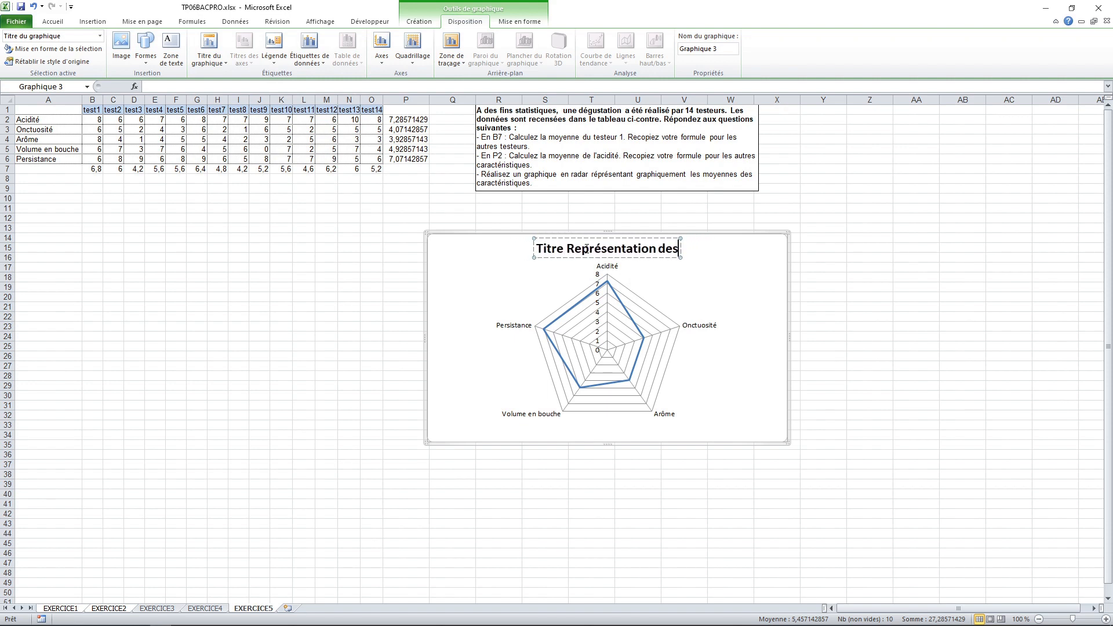
text(dé)
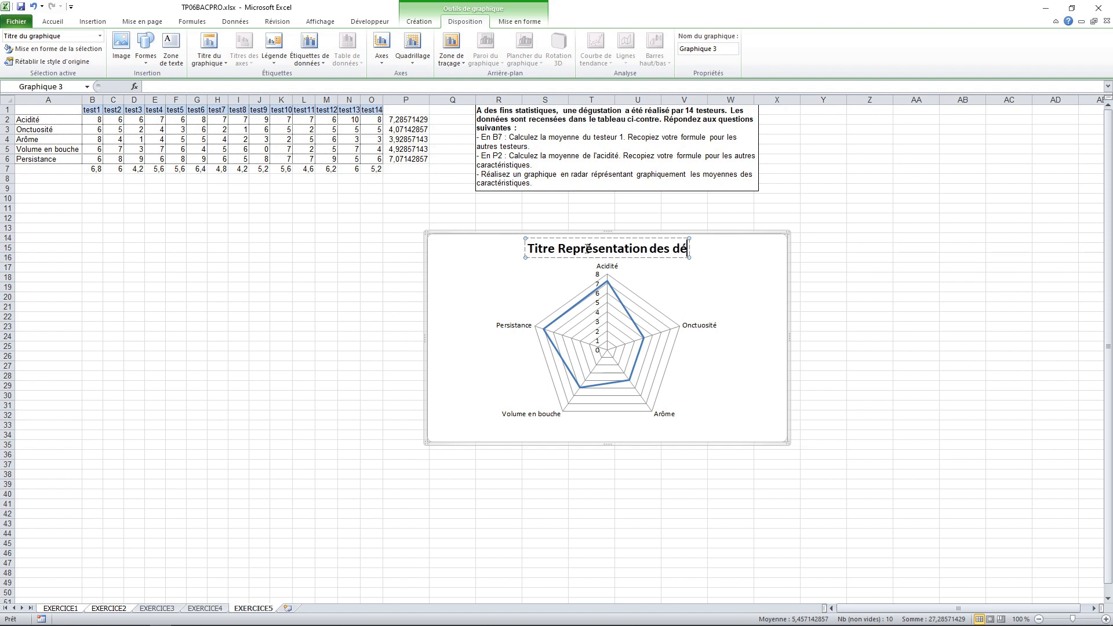
text(gustations)
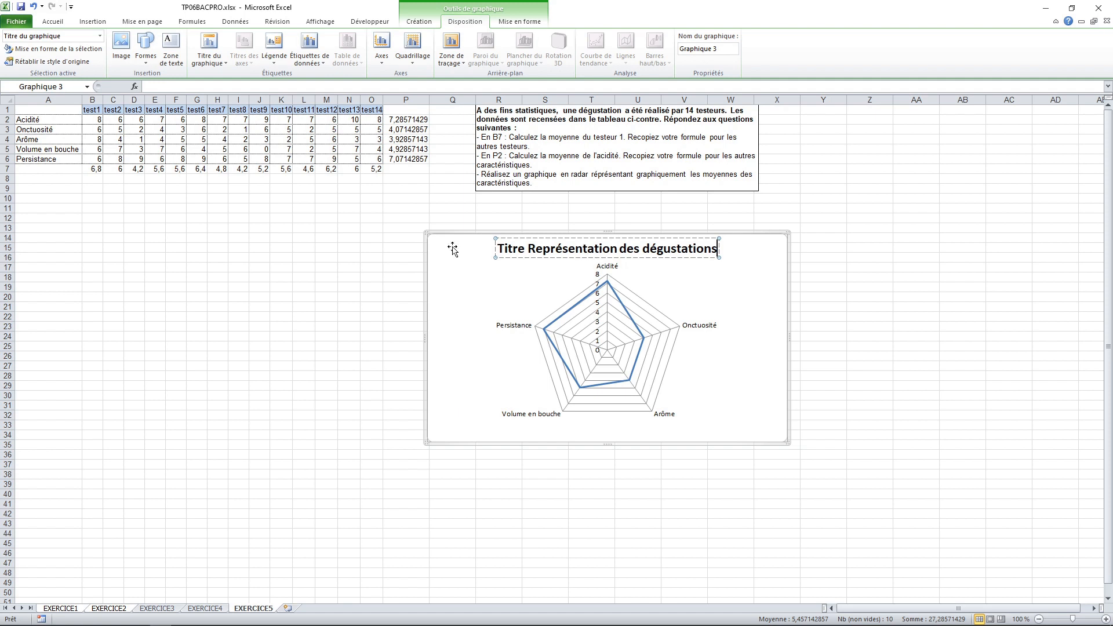
click(529, 248)
key(BackSpace)
key(BackSpace)
key(BackSpace)
key(BackSpace)
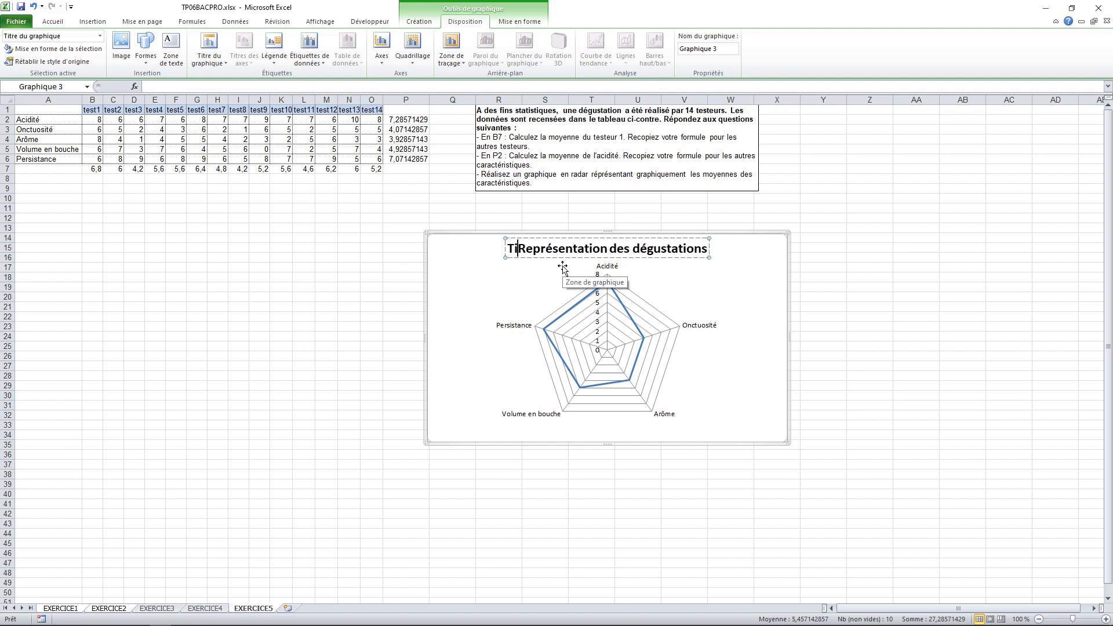
key(BackSpace)
key(BackSpace)
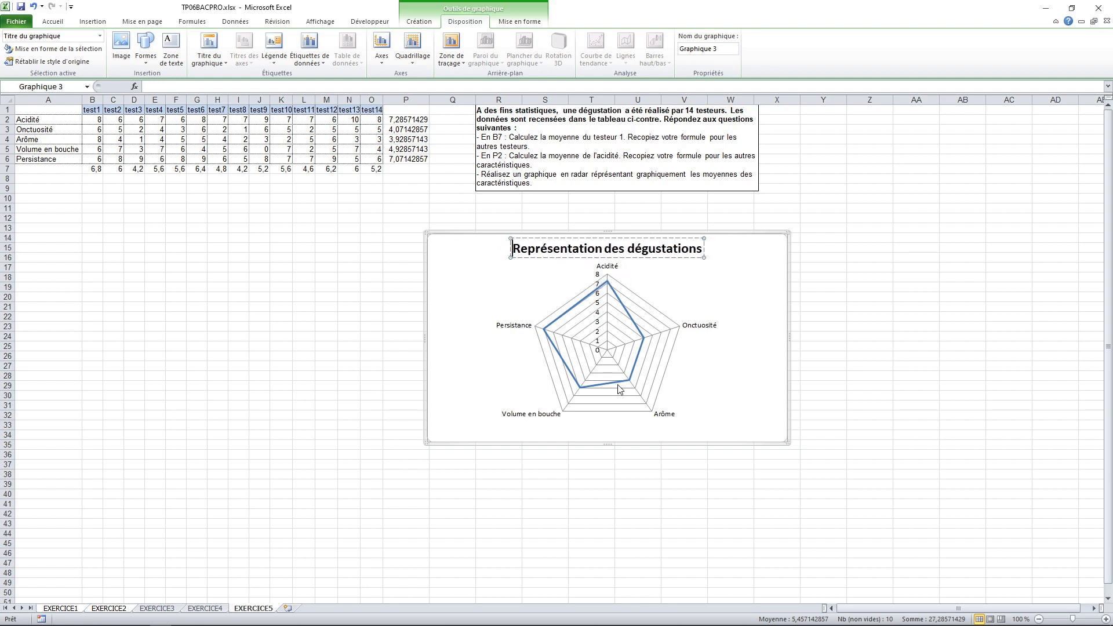
Try adding data labels to the radar chart's series and undo the addition
mouse_move(622, 390)
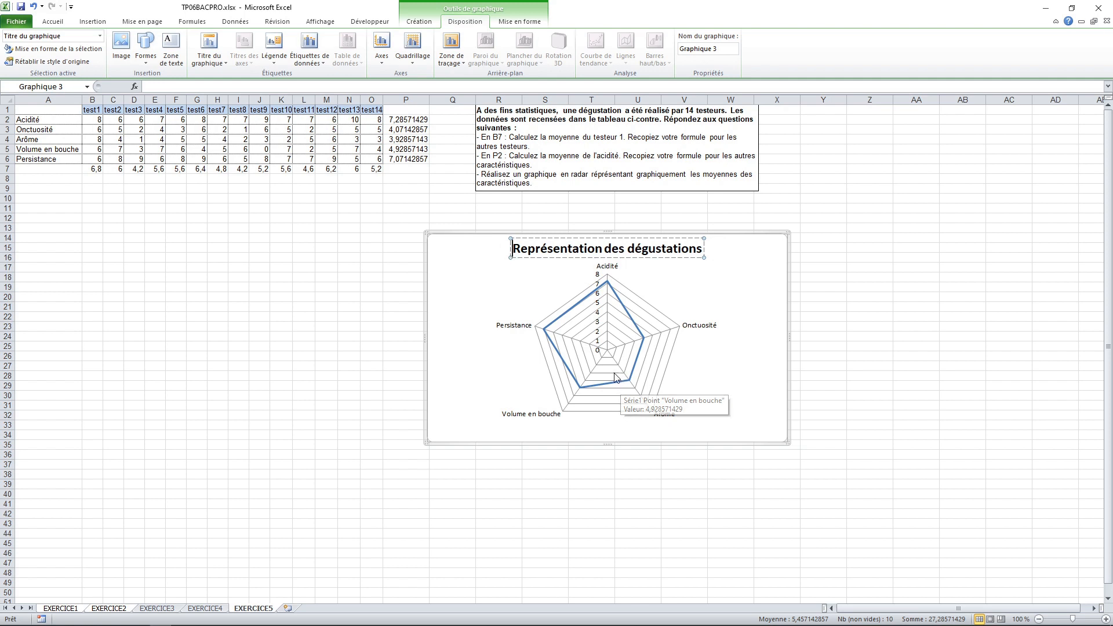
click(613, 385)
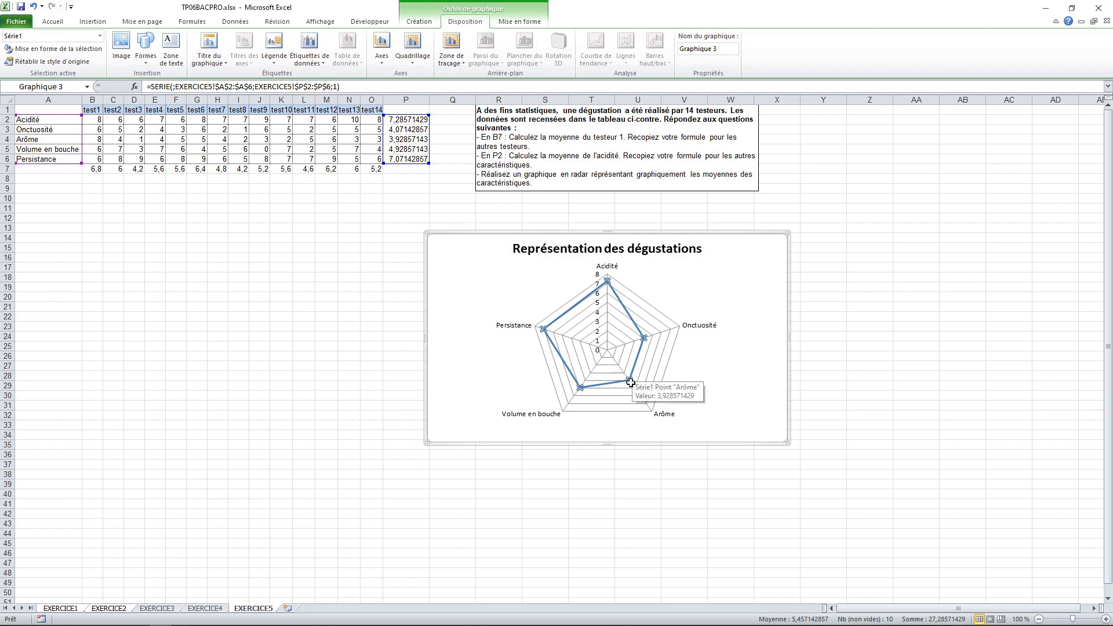
right_click(634, 381)
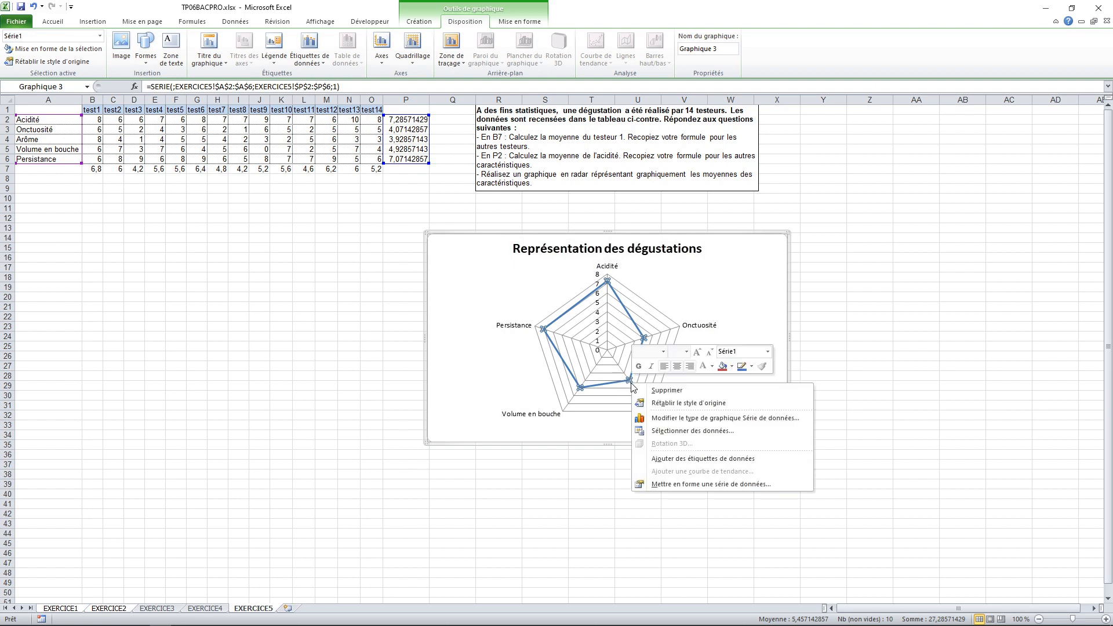
click(684, 458)
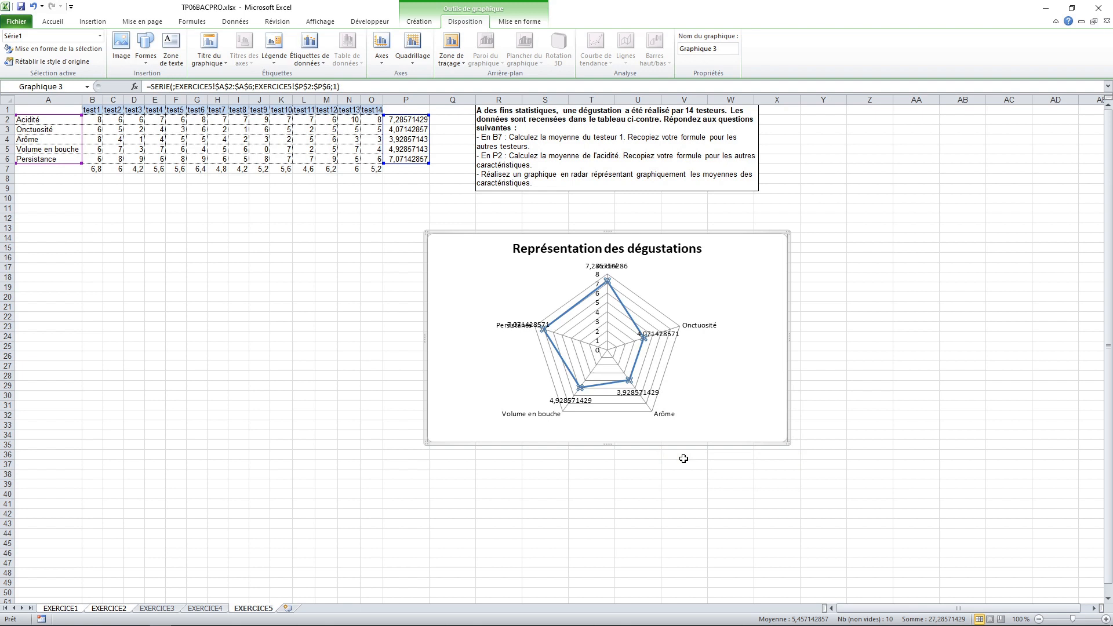
key(ctrl+z)
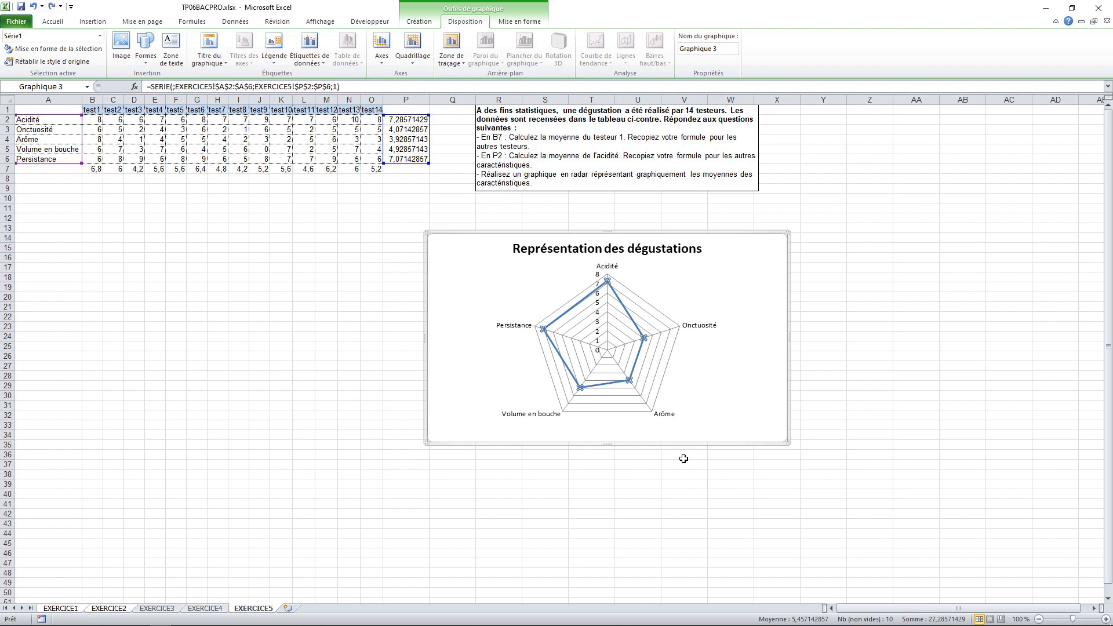
Format the radar chart's data series with a solid line in standard red
right_click(566, 367)
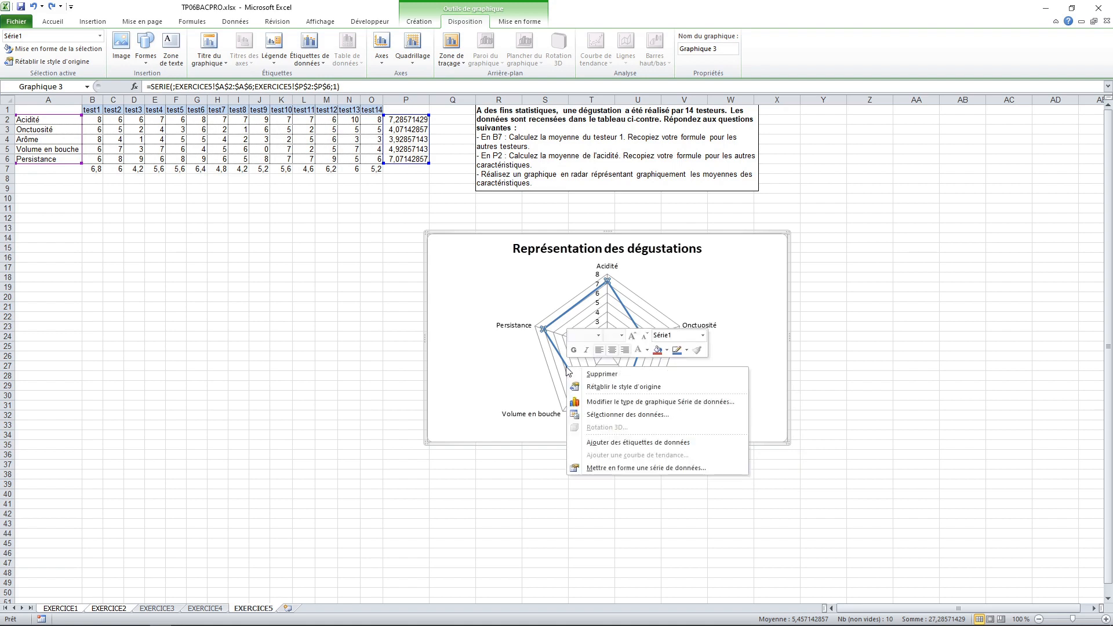
click(631, 469)
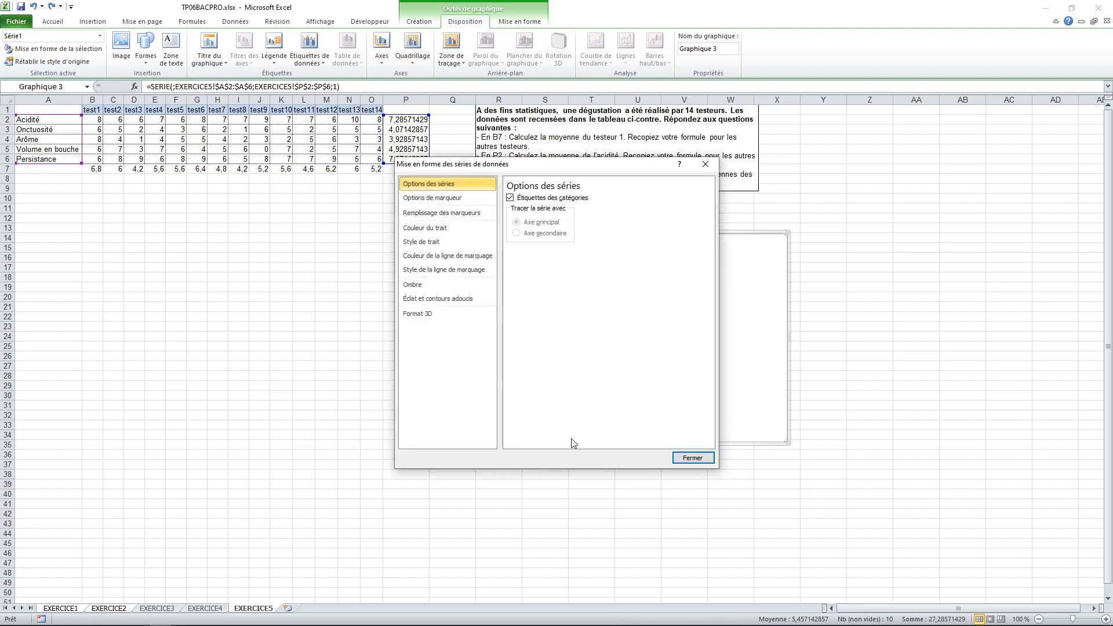
click(426, 228)
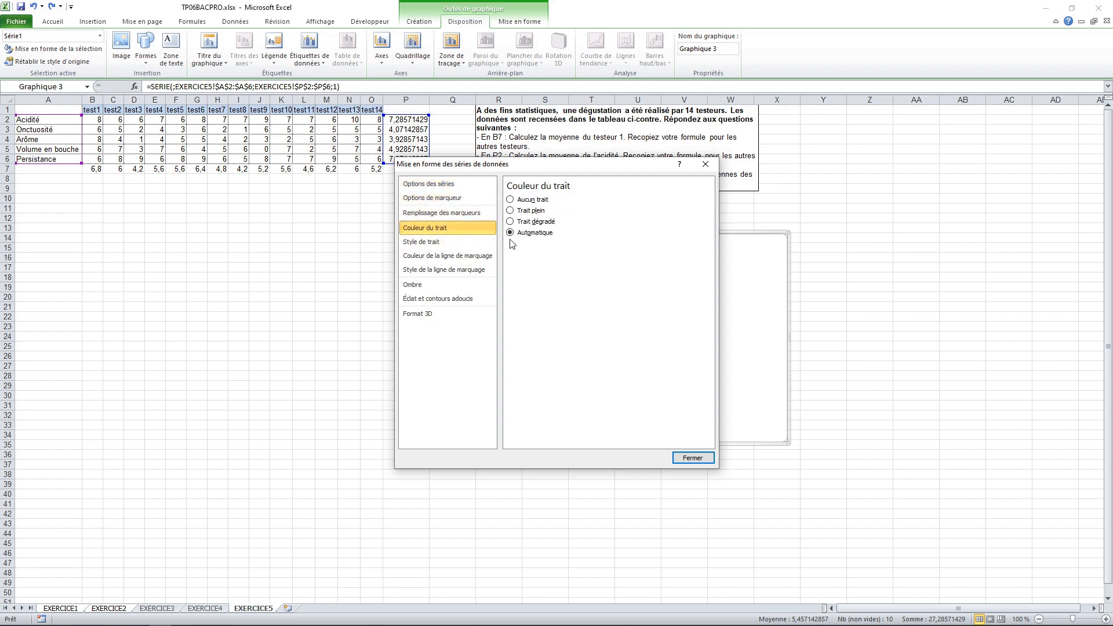
click(511, 211)
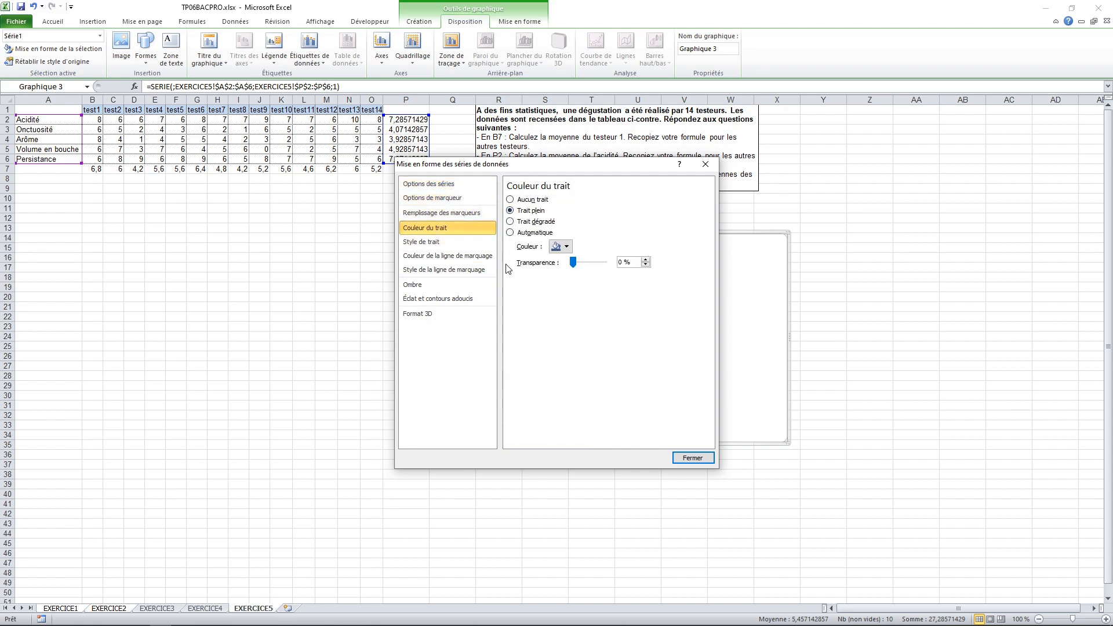
click(560, 246)
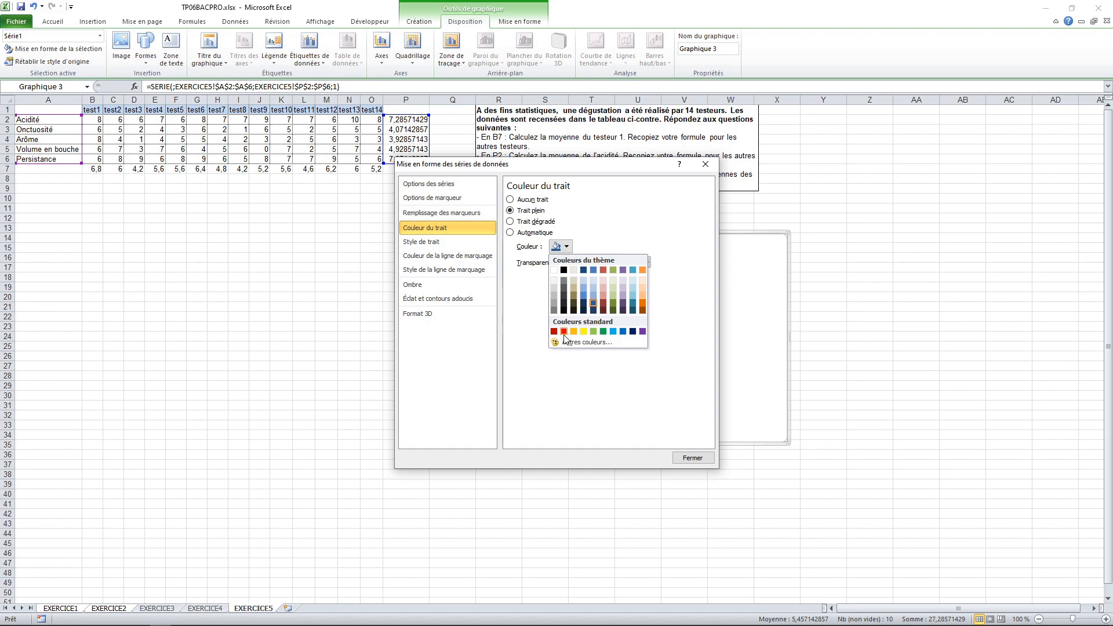
click(564, 331)
click(695, 457)
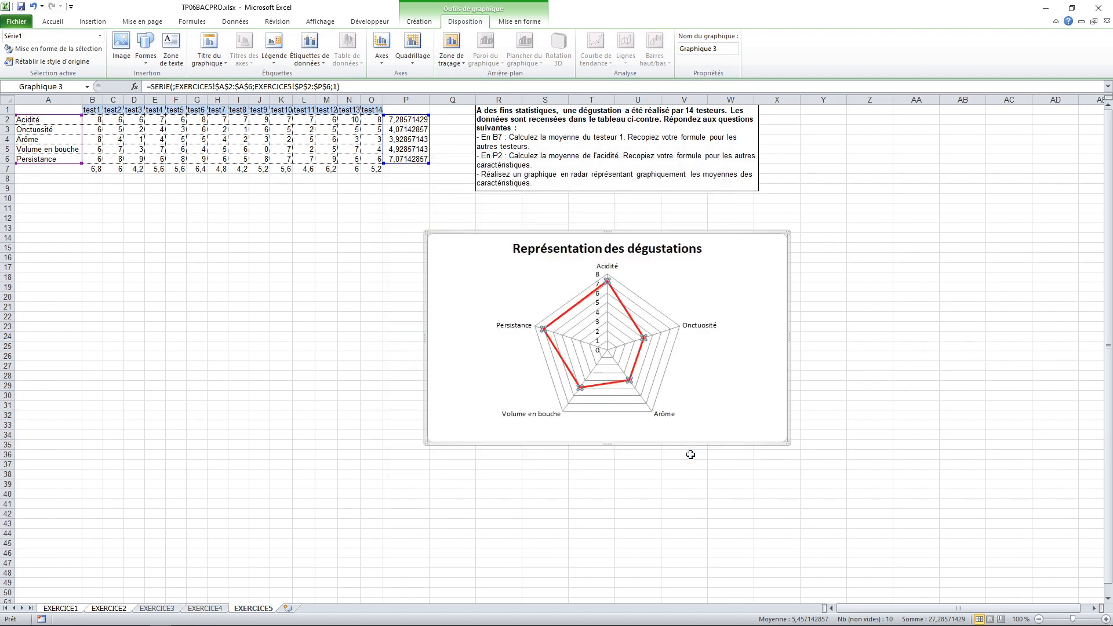